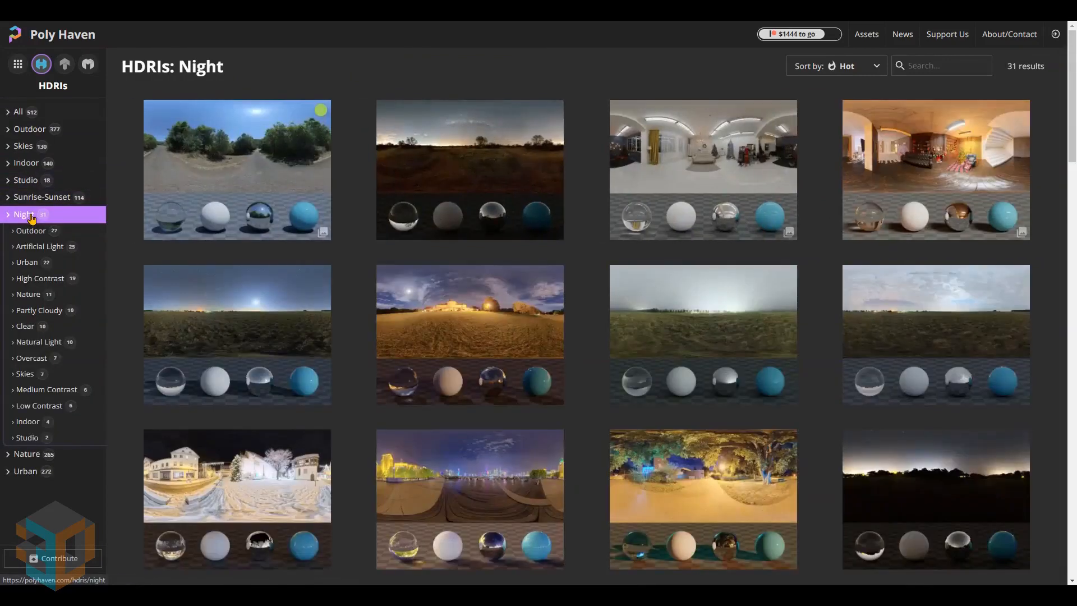
# Search Poly Haven's outdoor HDRIs for "round" and open the Round Platform asset
pyautogui.click(464, 171)
pyautogui.hotkey('alt', 'Left')
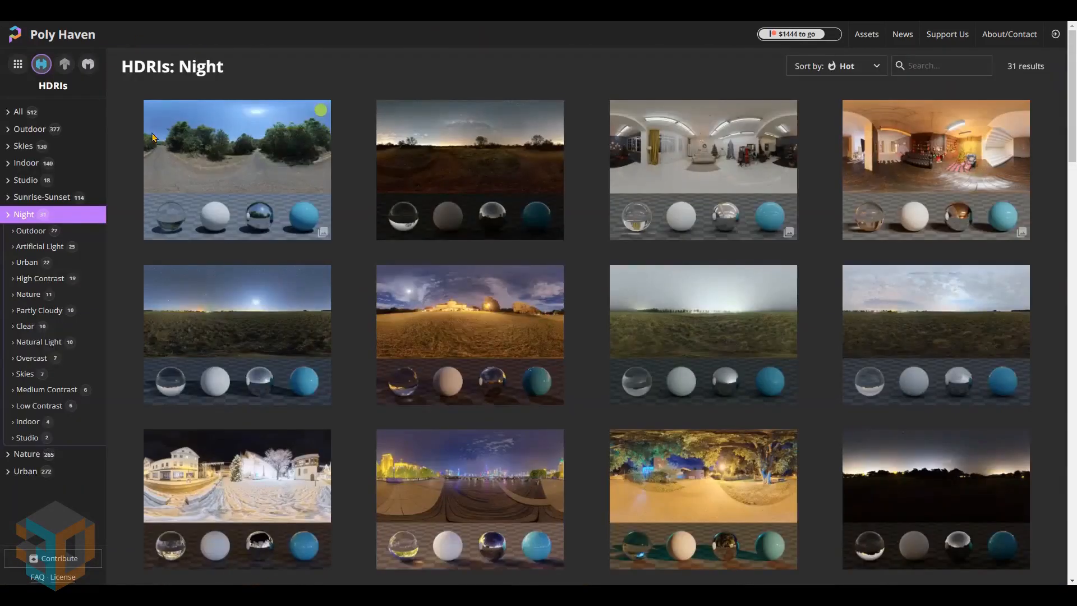
pyautogui.click(978, 473)
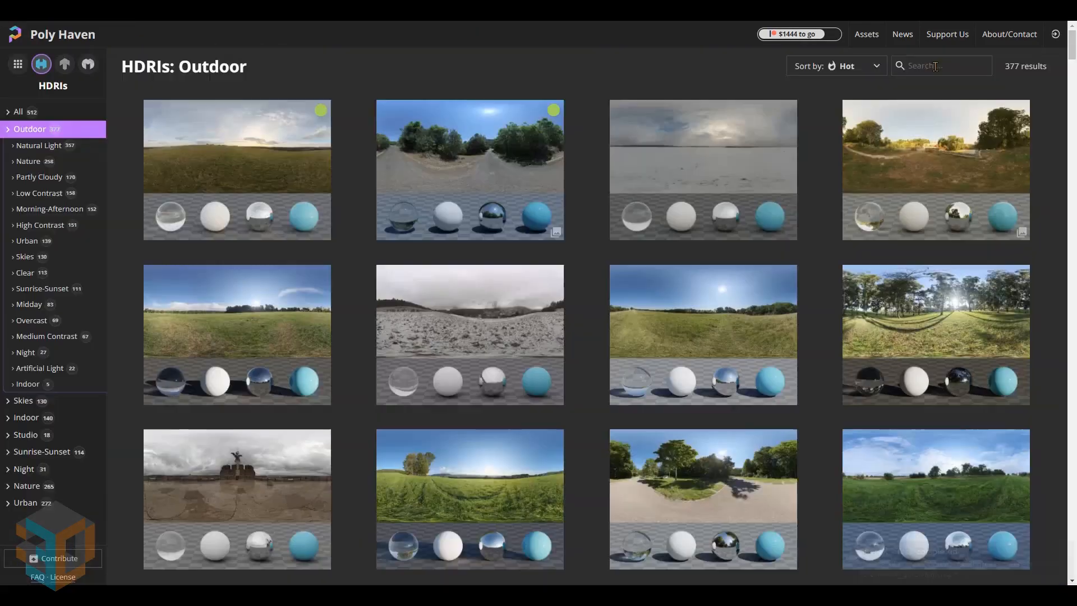
pyautogui.click(935, 66)
pyautogui.write('round')
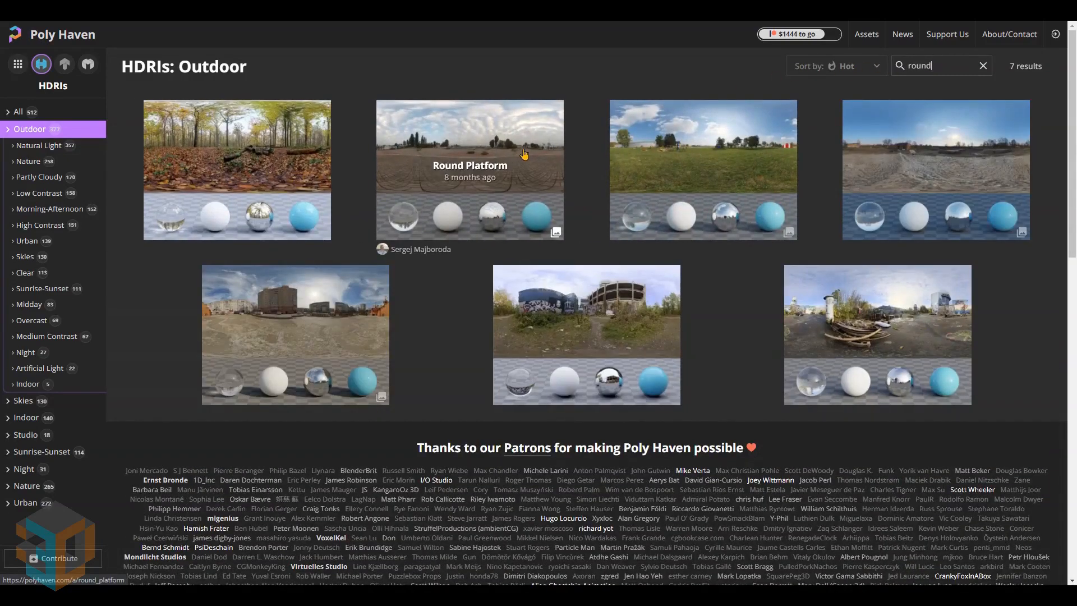
pyautogui.click(524, 155)
# Download the Round Platform HDRI in HDR format at 2K resolution
pyautogui.click(943, 69)
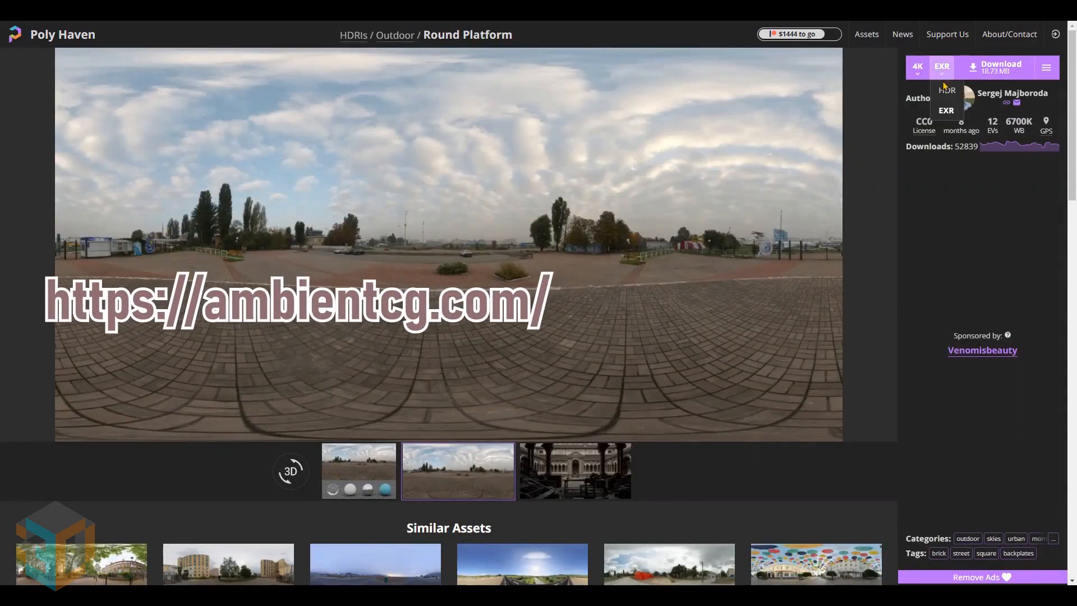
pyautogui.click(947, 90)
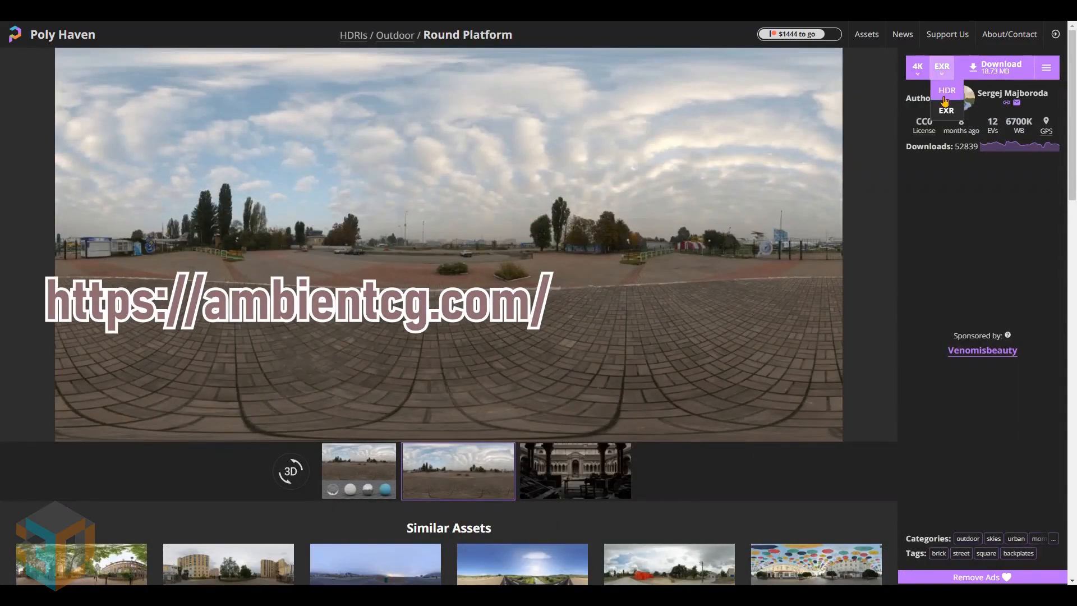
pyautogui.click(923, 70)
pyautogui.click(920, 116)
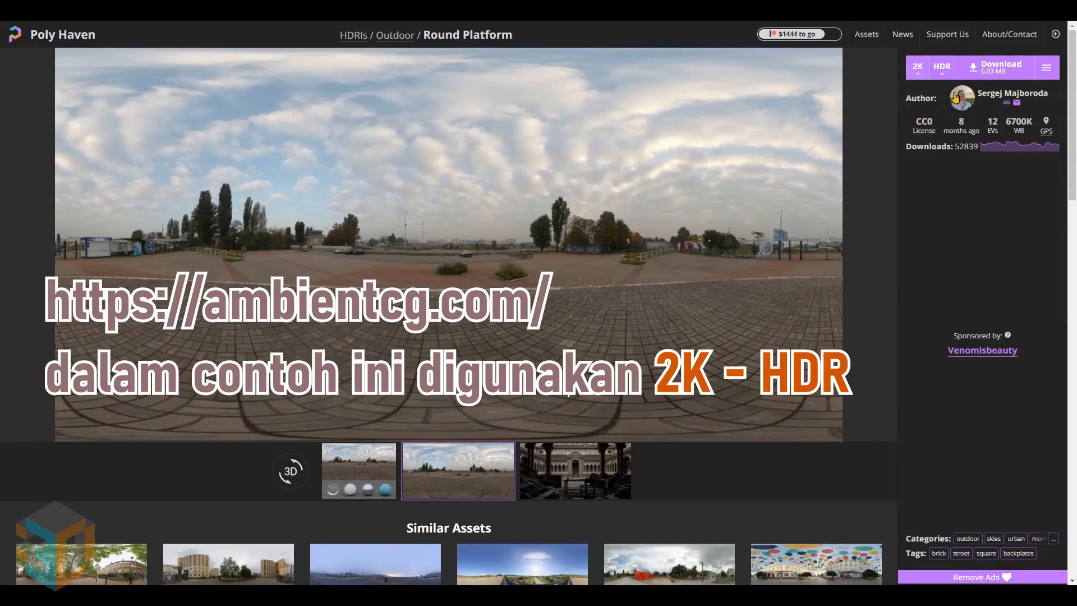
pyautogui.click(1013, 73)
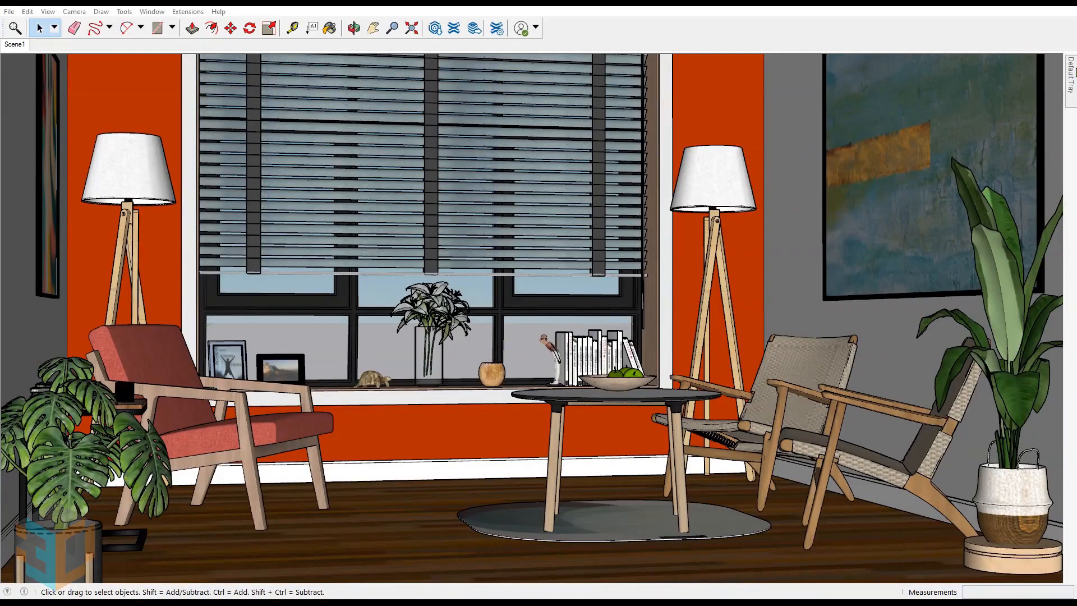
# Switch to SketchUp for Web, start downloading the 220213-SKPweb model as .skp and choose version 2020
pyautogui.moveTo(1075, 72)
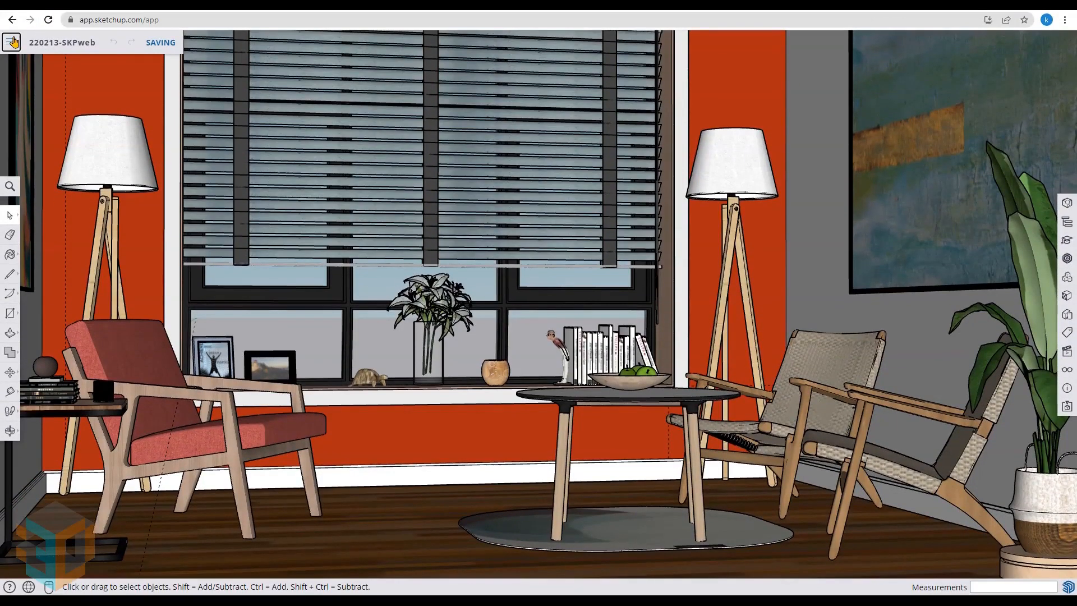
pyautogui.click(12, 41)
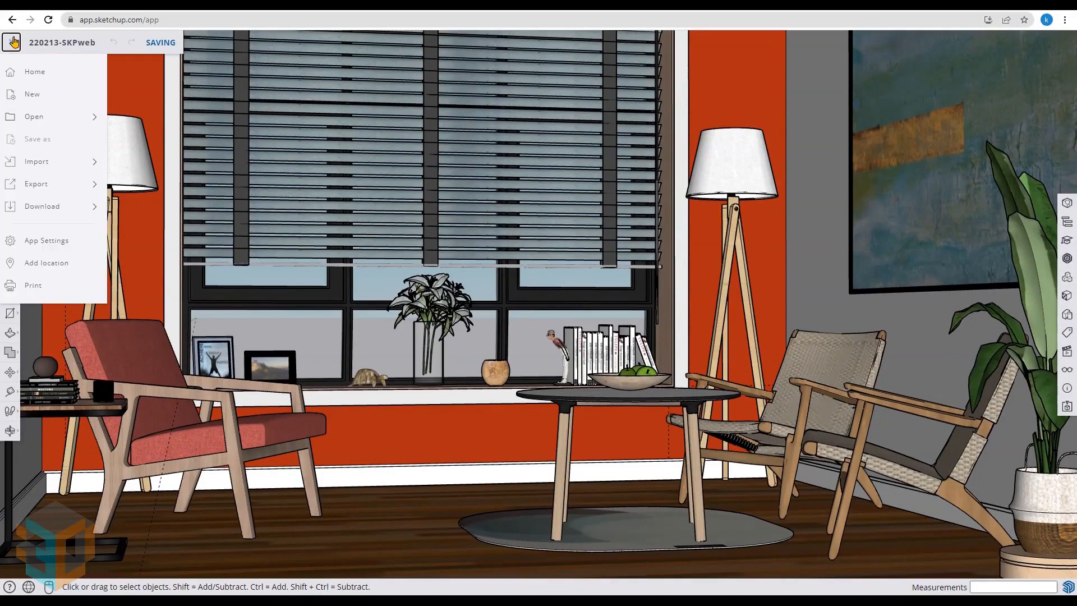
pyautogui.moveTo(69, 207)
pyautogui.click(160, 211)
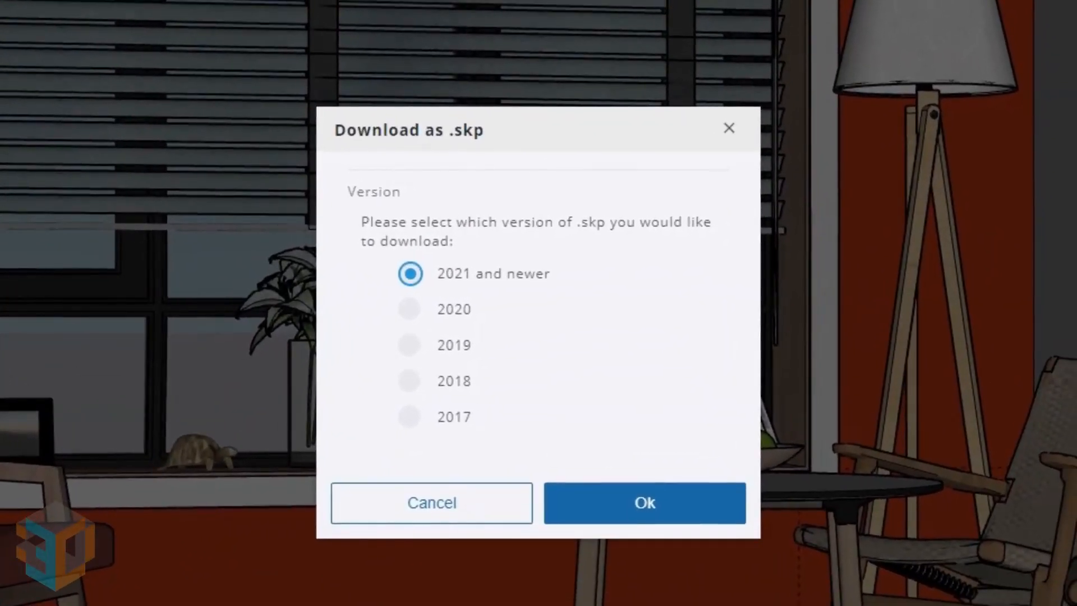
pyautogui.click(410, 310)
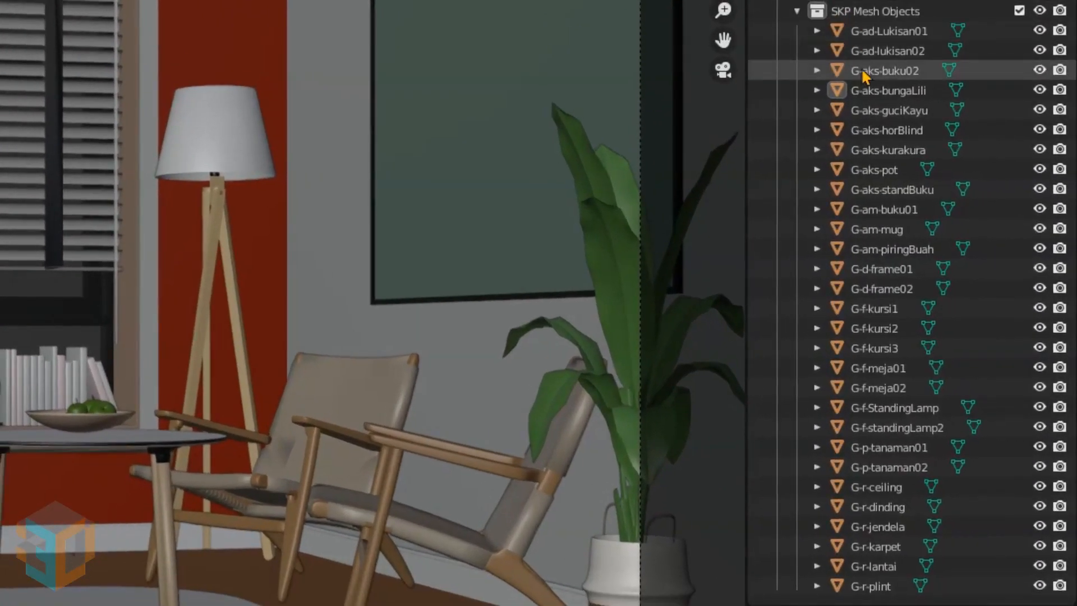
# Switch to Blender and move the objects G-aks-buku02 through G-aks-standBuku into a new collection named aksesoris
pyautogui.click(897, 72)
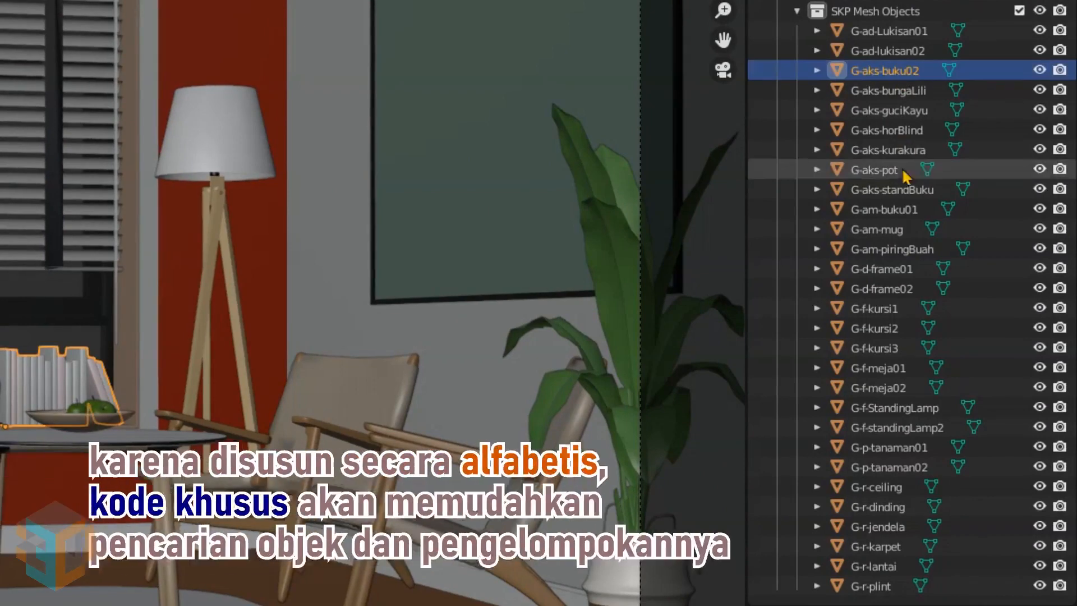
pyautogui.keyDown('shift'); pyautogui.click(900, 188); pyautogui.keyUp('shift')
pyautogui.press('m')
pyautogui.click(899, 188)
pyautogui.write('akse')
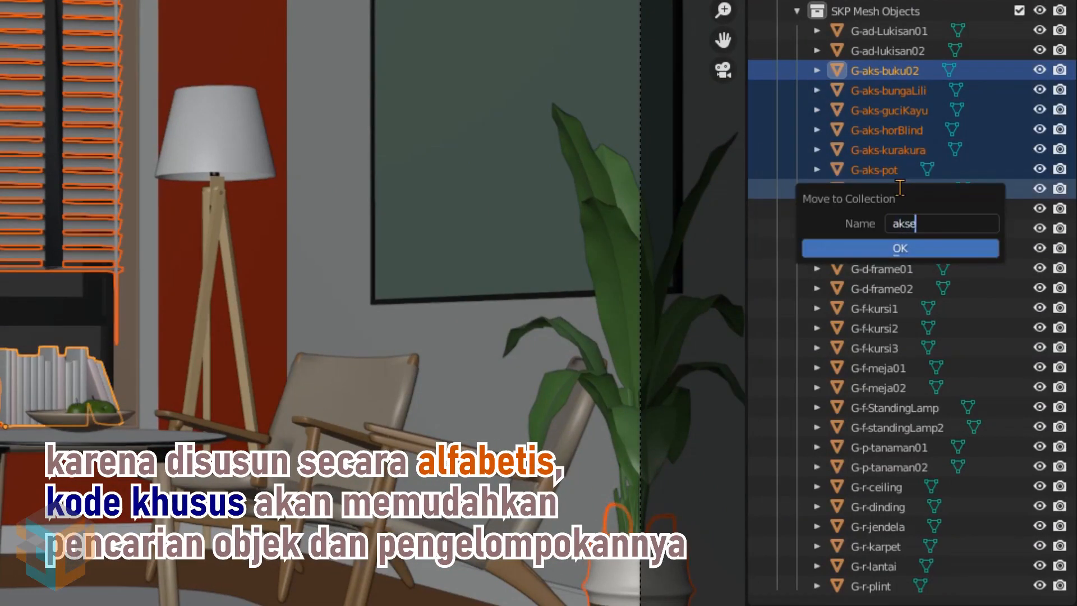
pyautogui.write('soris')
pyautogui.click(940, 250)
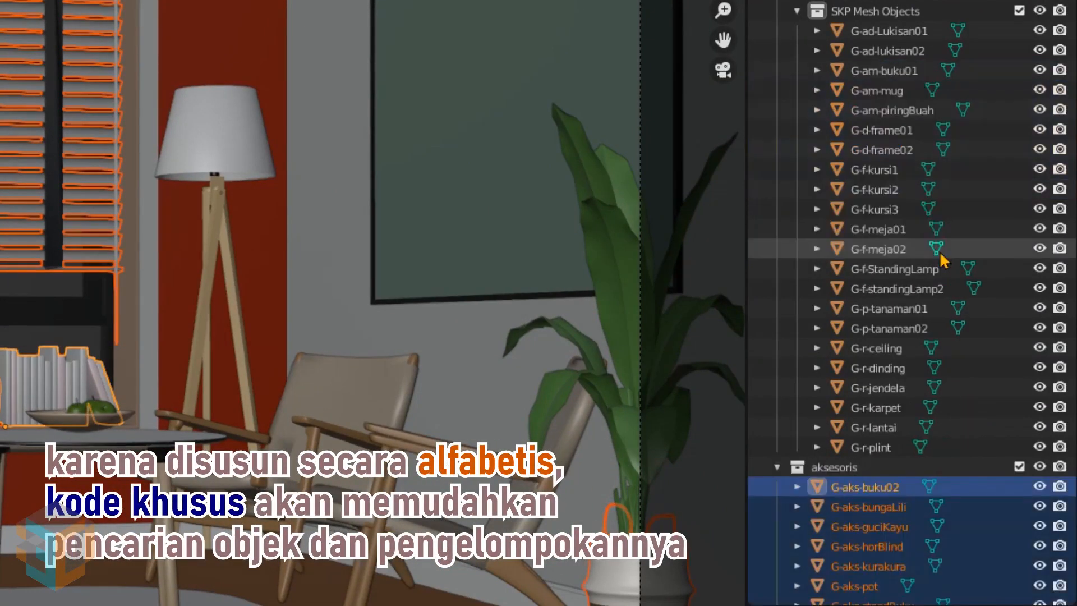
# Move the objects G-f-kursi1 through G-f-standingLamp2 into a new collection named furnitur
pyautogui.click(891, 170)
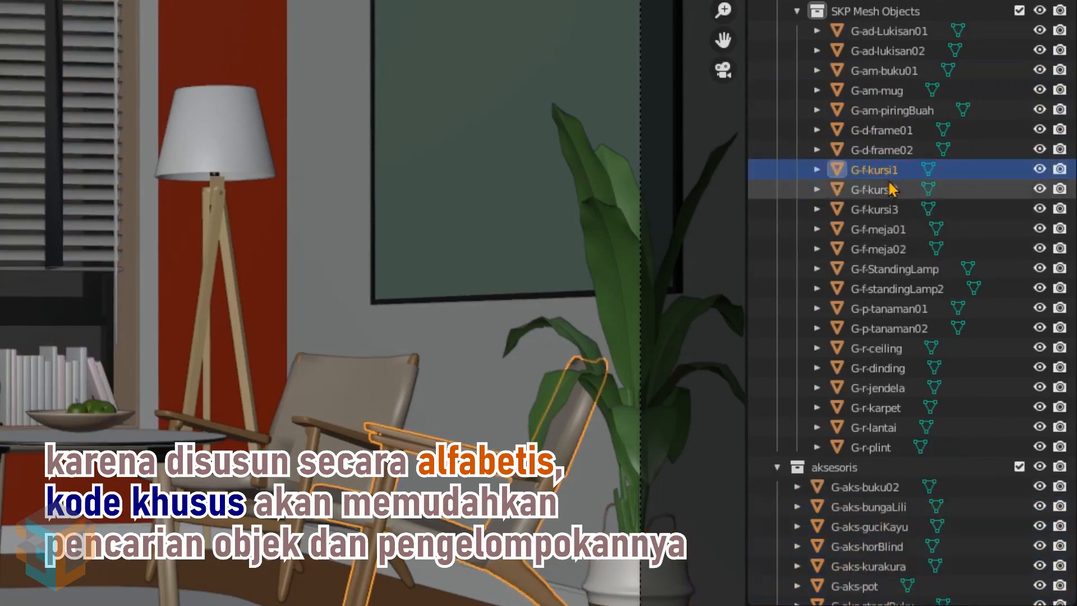
pyautogui.keyDown('shift'); pyautogui.click(889, 289); pyautogui.keyUp('shift')
pyautogui.press('m')
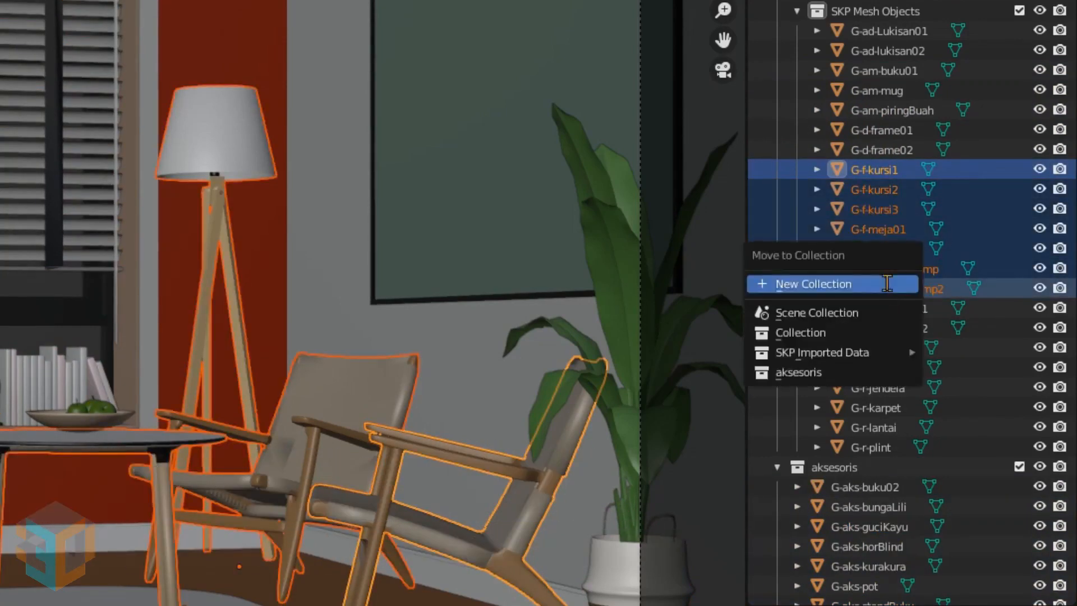
pyautogui.click(887, 284)
pyautogui.write('furnitur')
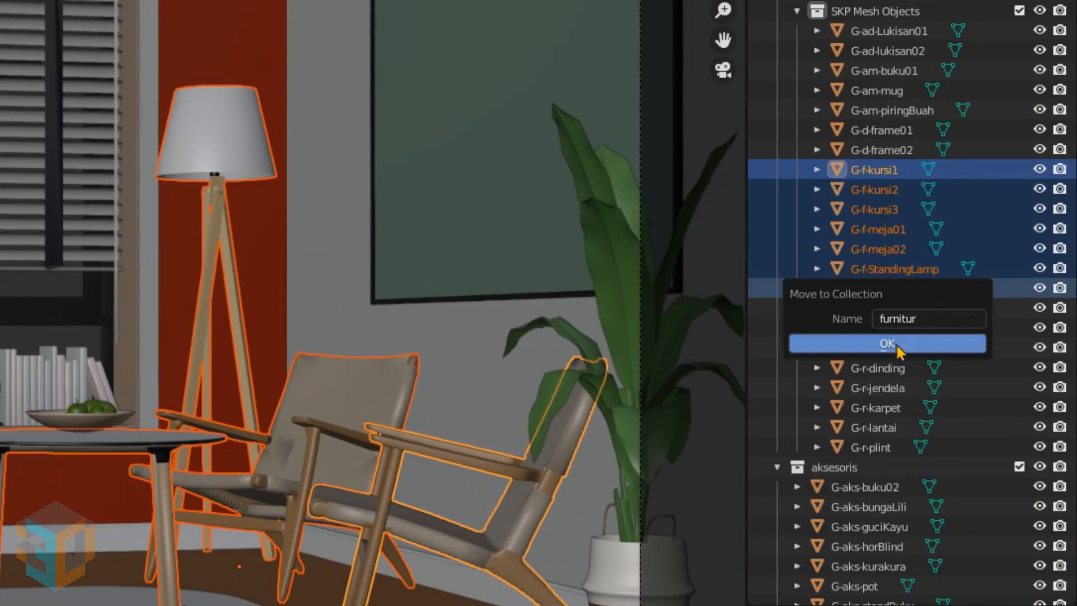
pyautogui.click(886, 344)
# Collapse and expand the SKP Mesh Objects, aksesoris and furnitur collections to examine how their objects are grouped
pyautogui.click(796, 11)
pyautogui.click(776, 31)
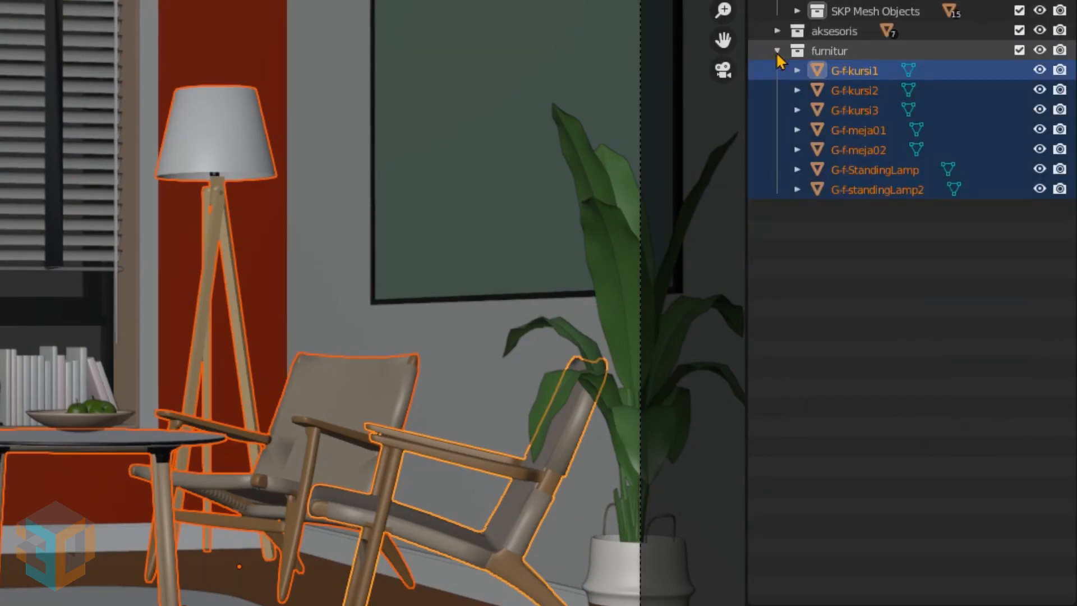
pyautogui.click(777, 51)
pyautogui.click(777, 51)
pyautogui.click(541, 93)
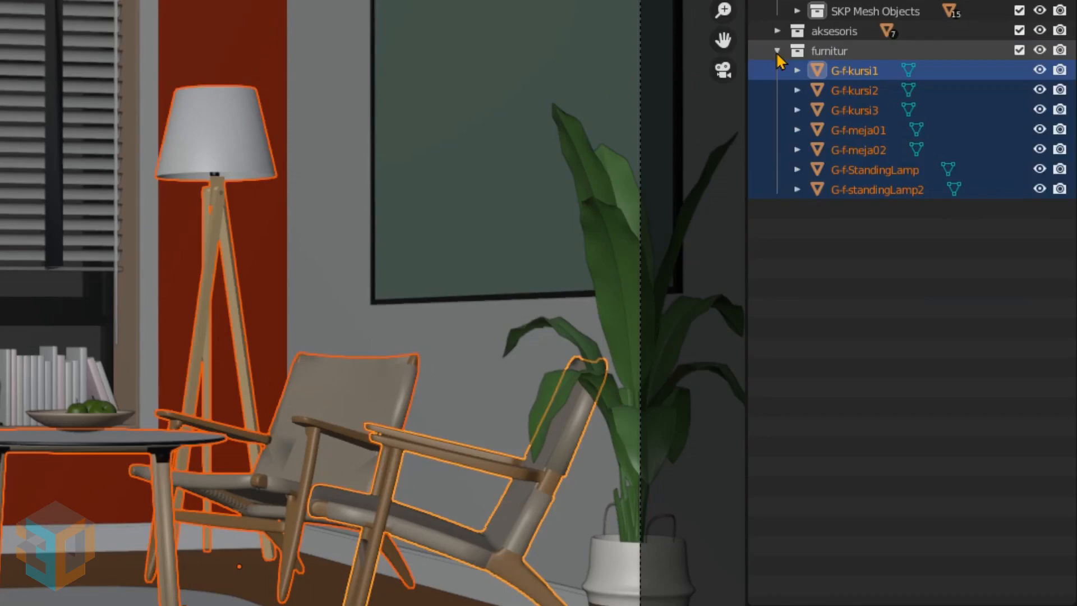
pyautogui.click(777, 31)
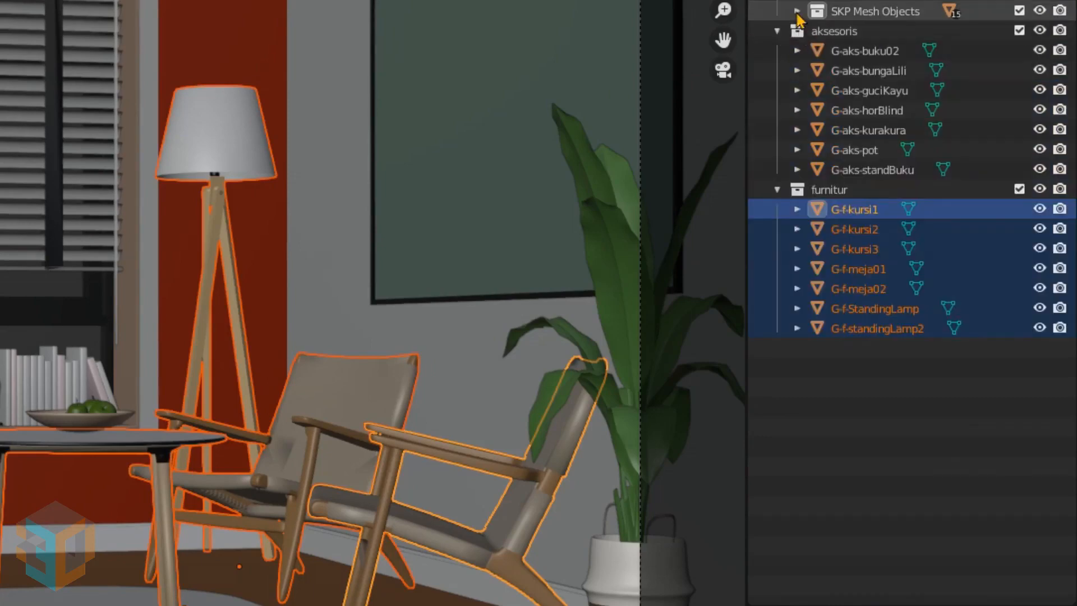
pyautogui.click(796, 11)
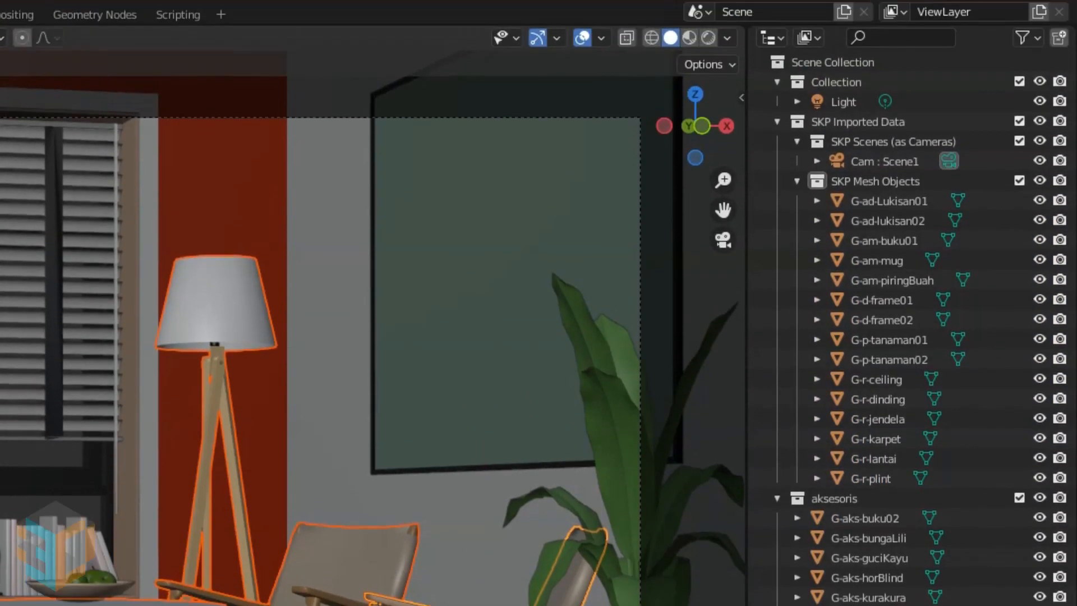
# Filter the scene objects by "tanaman" and select both plants, G-p-tanaman01 and G-p-tanaman02
pyautogui.click(908, 38)
pyautogui.write('tanaman')
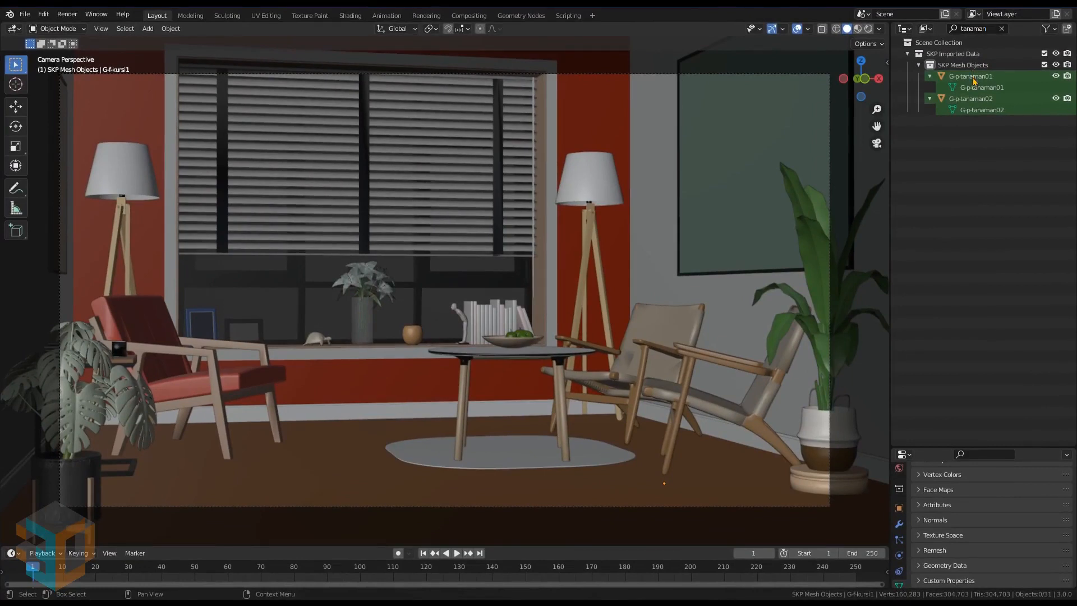
pyautogui.click(974, 79)
pyautogui.keyDown('shift'); pyautogui.click(970, 99); pyautogui.keyUp('shift')
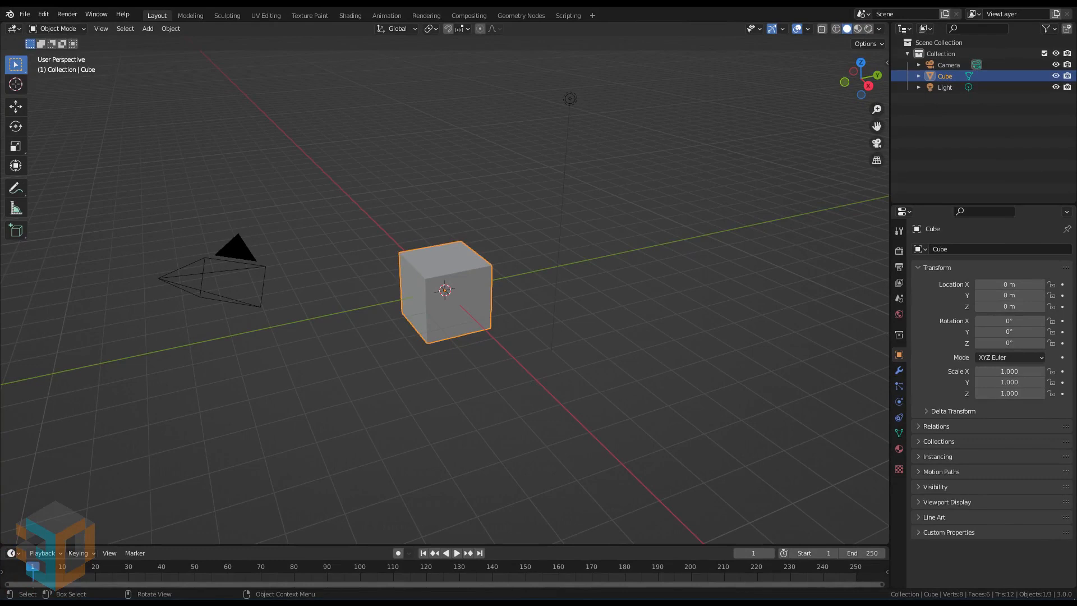
# Delete the default cube and the default camera from the new scene
pyautogui.hotkey('alt', 'a')
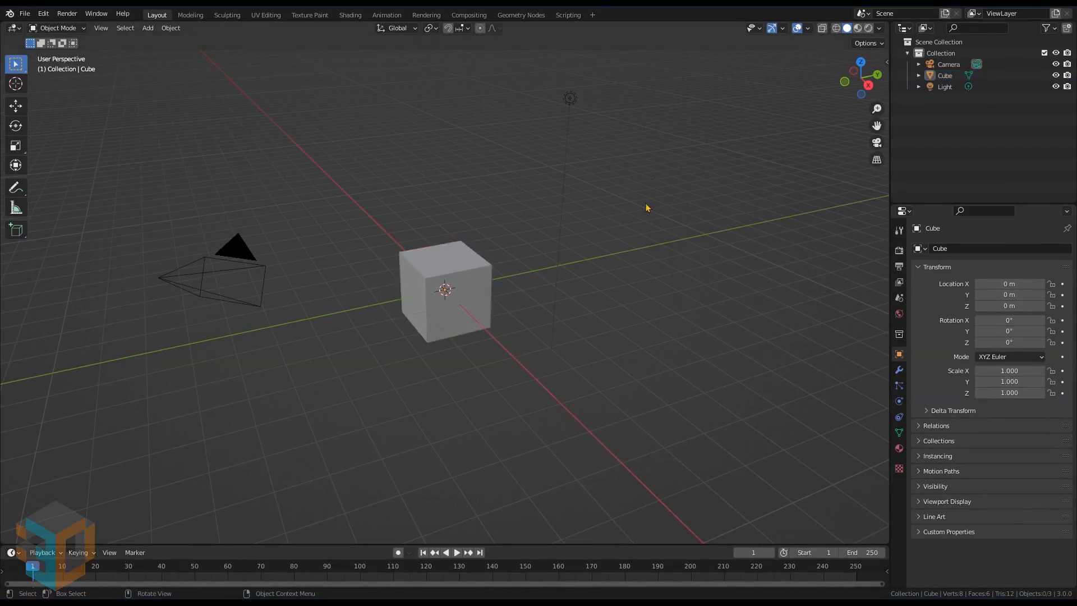
pyautogui.click(464, 297)
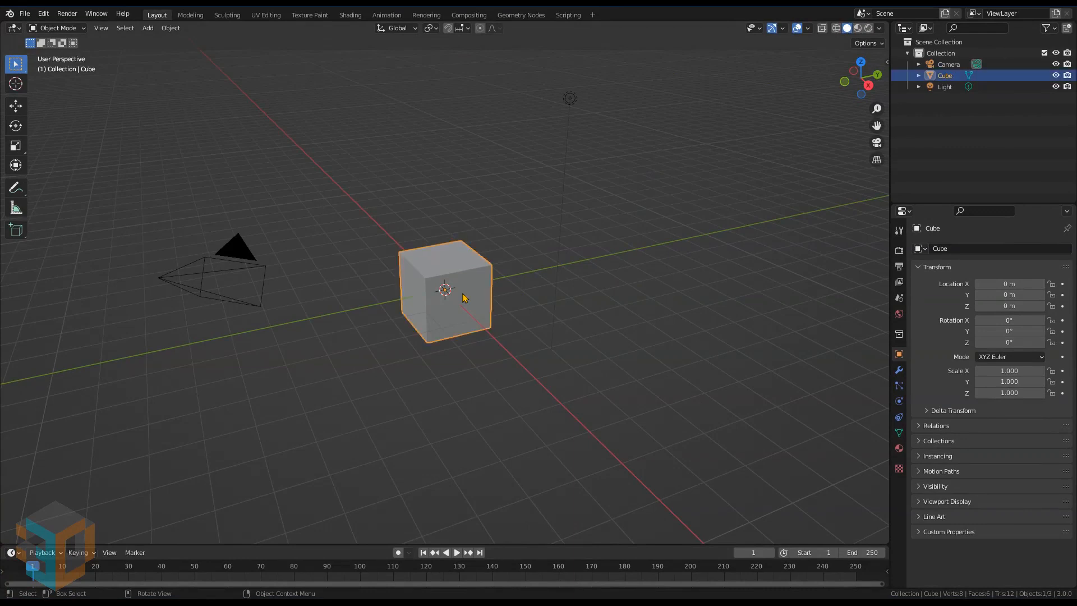
pyautogui.press('x')
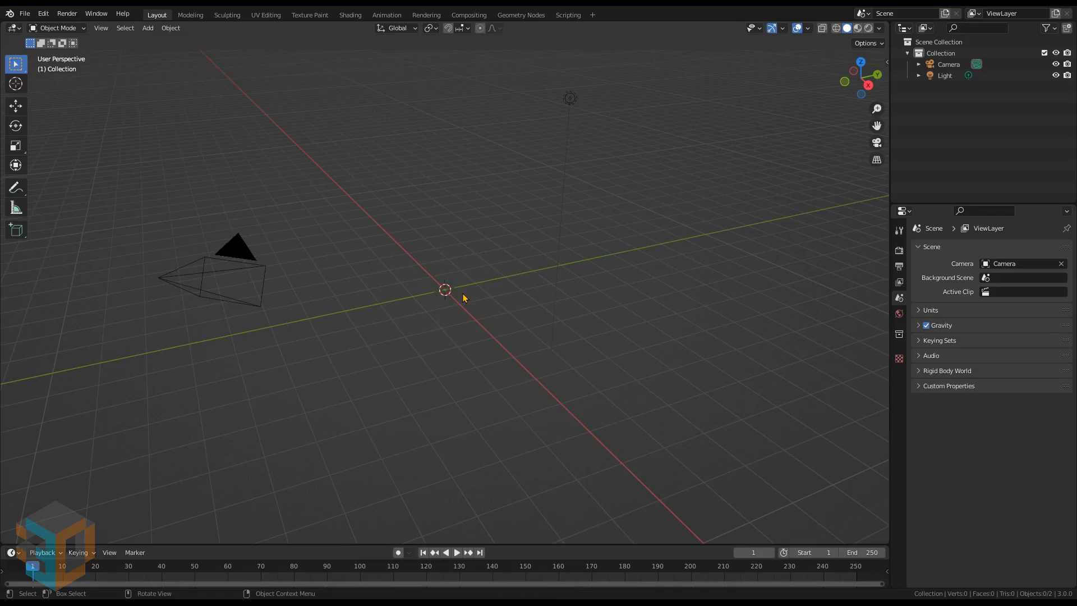
pyautogui.click(207, 293)
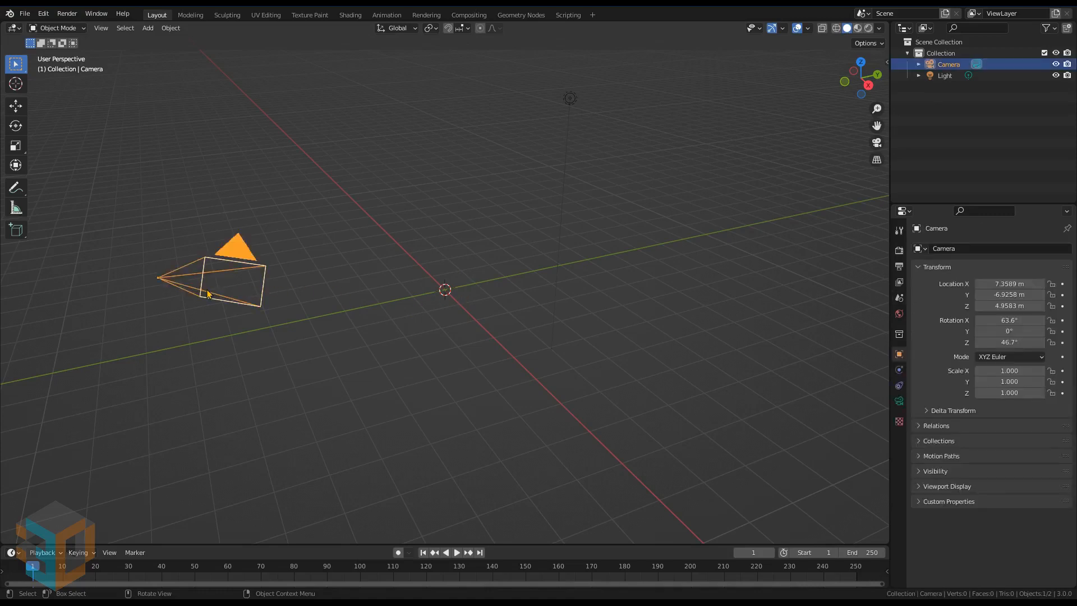
pyautogui.press('Delete')
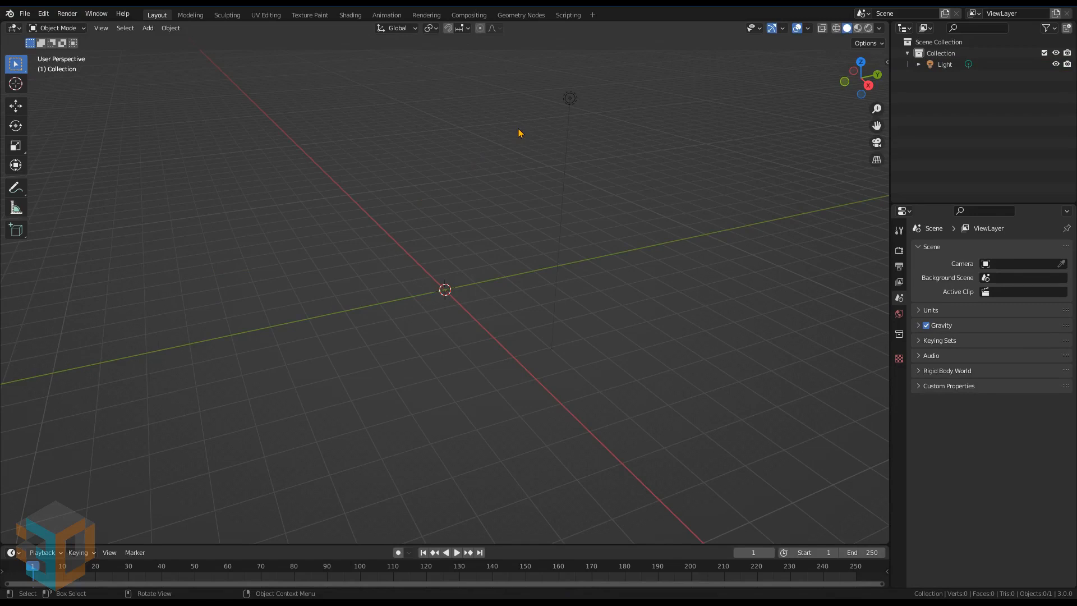
# Change the default light to a Sun light and set its strength to 10
pyautogui.click(570, 99)
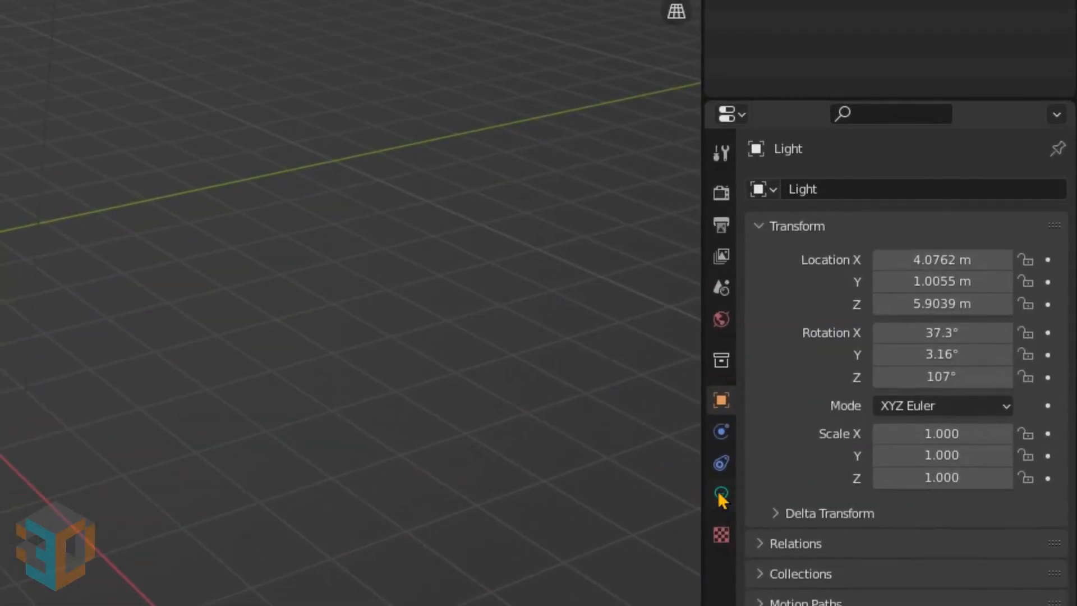
pyautogui.click(721, 495)
pyautogui.click(876, 293)
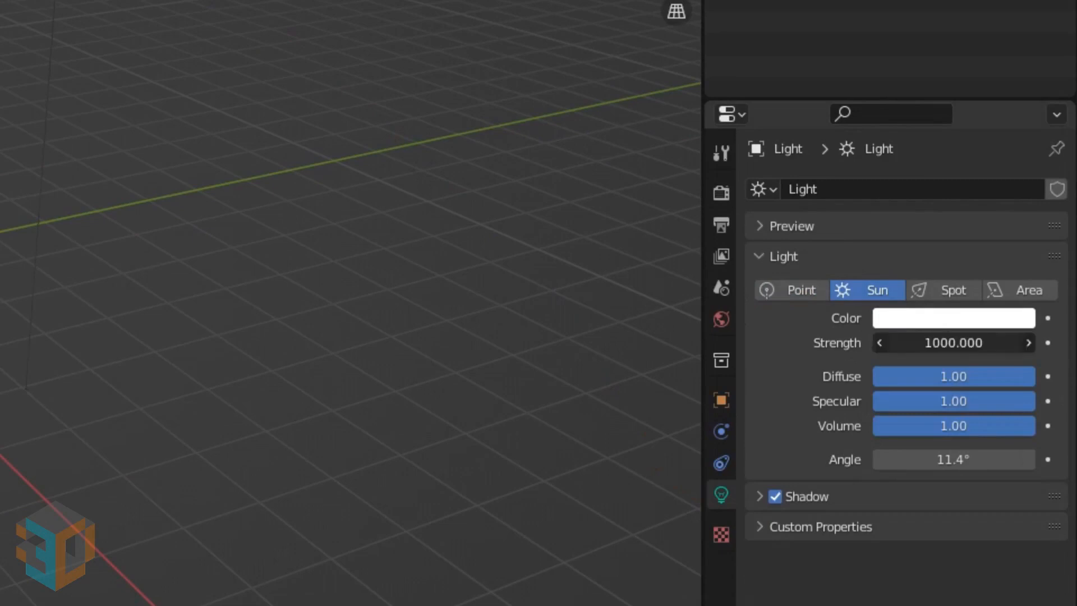
pyautogui.click(939, 339)
pyautogui.write('10')
pyautogui.press('Return')
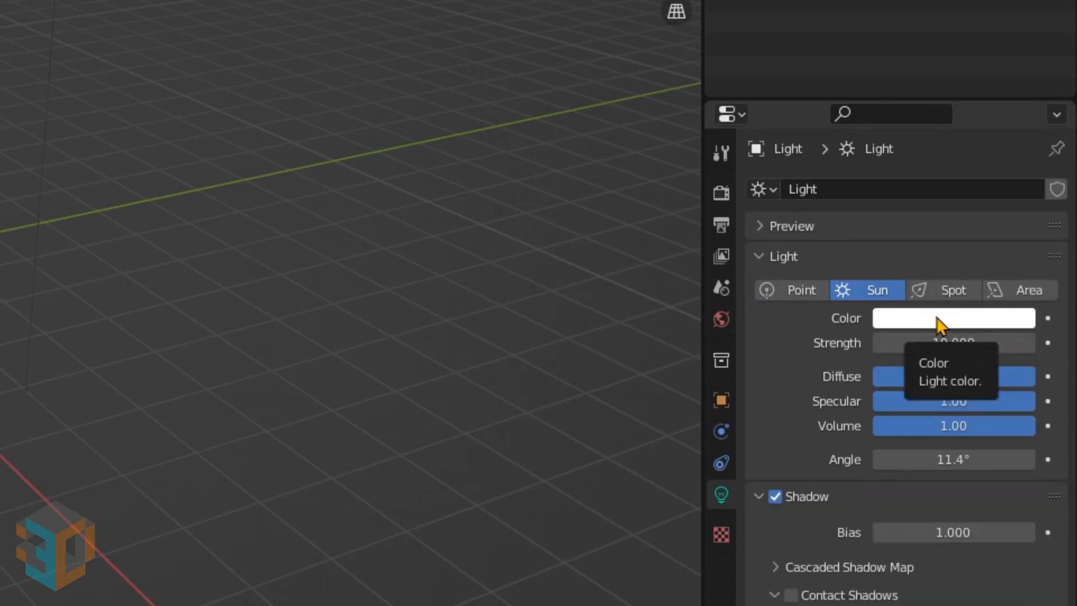
# Set the sun light's color to hex FFE6C0
pyautogui.click(935, 322)
pyautogui.click(935, 241)
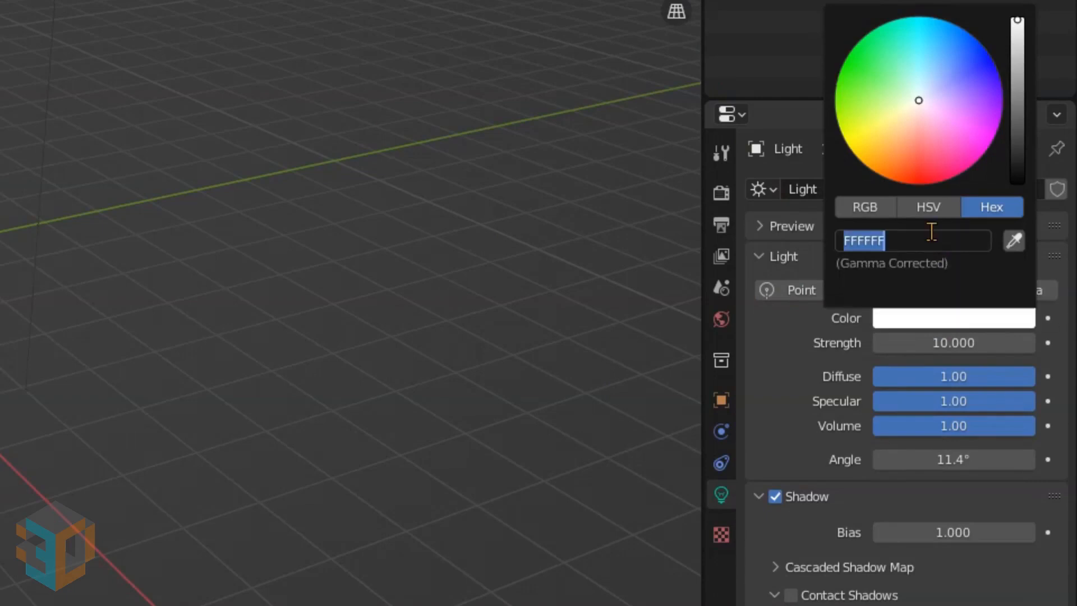
pyautogui.write('FF')
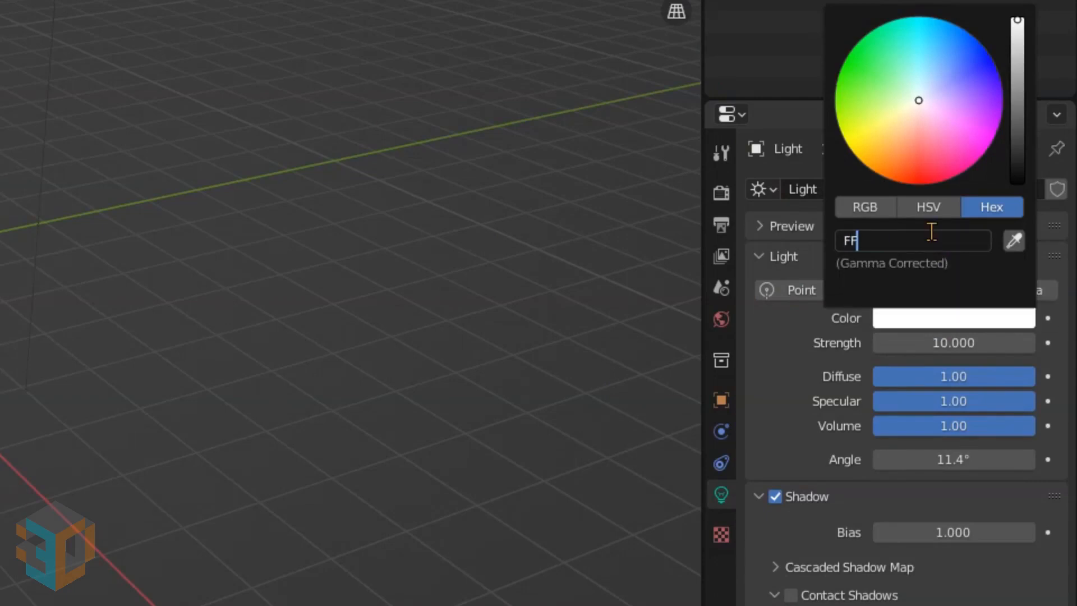
pyautogui.write('E6C0')
pyautogui.press('Return')
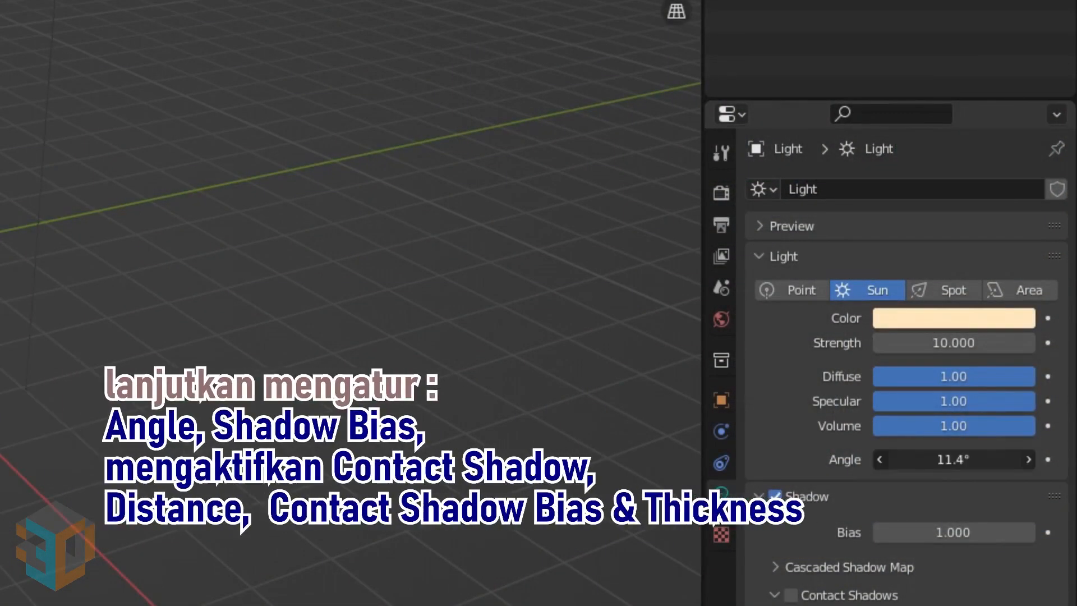
# Set the sun light's angle to 2.3° and its shadow bias to 0.001
pyautogui.click(952, 459)
pyautogui.write('2.3')
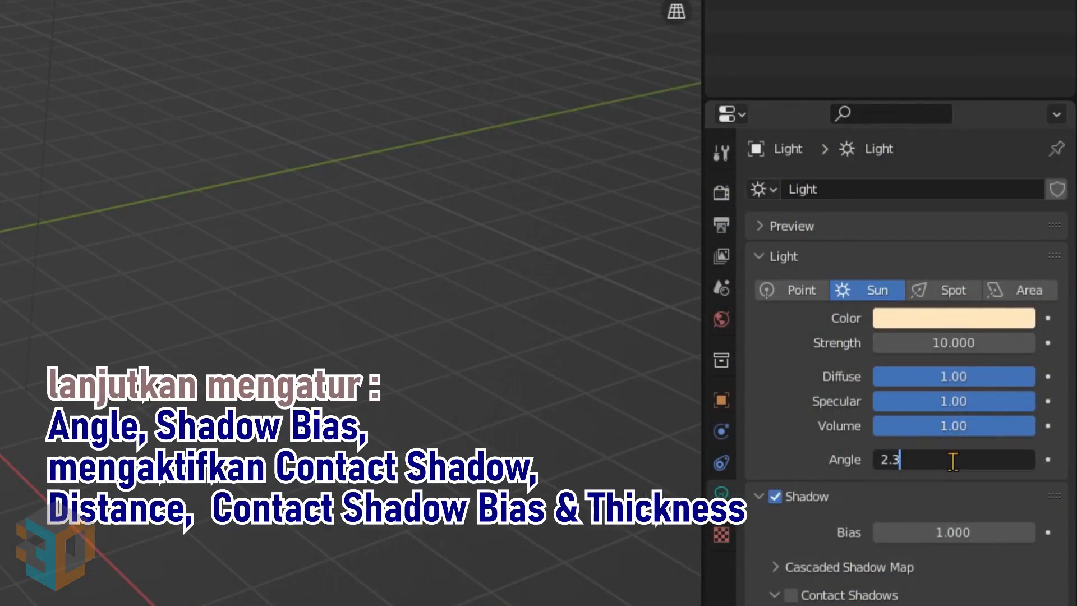
pyautogui.press('Return')
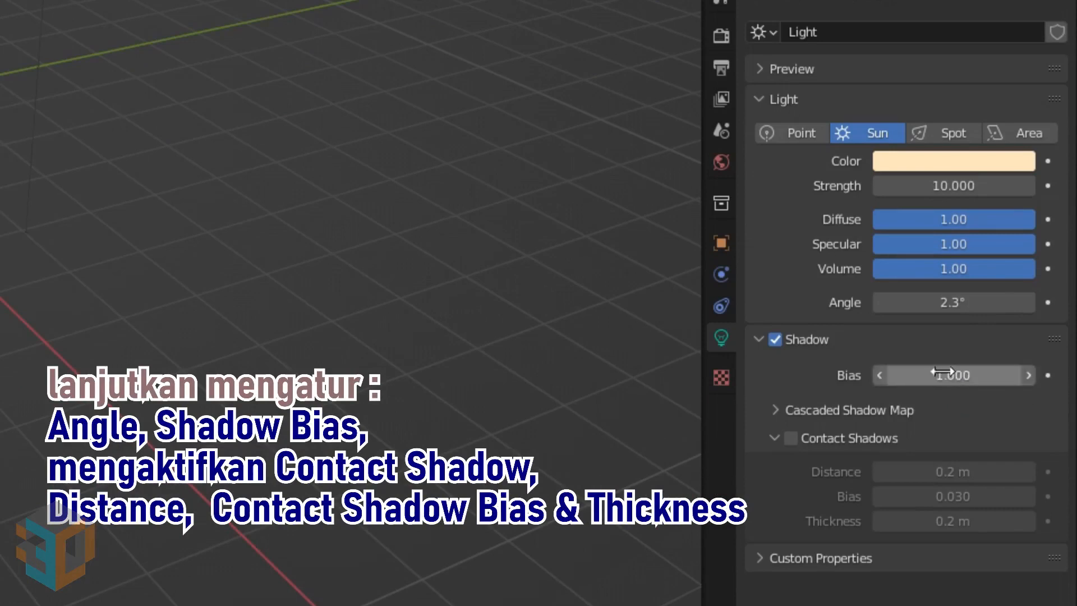
pyautogui.click(942, 389)
pyautogui.write('0.001')
pyautogui.press('Return')
# Enable the sun light's contact shadows with distance 0.005 m, bias 0.001 and thickness 0.005 m
pyautogui.click(791, 438)
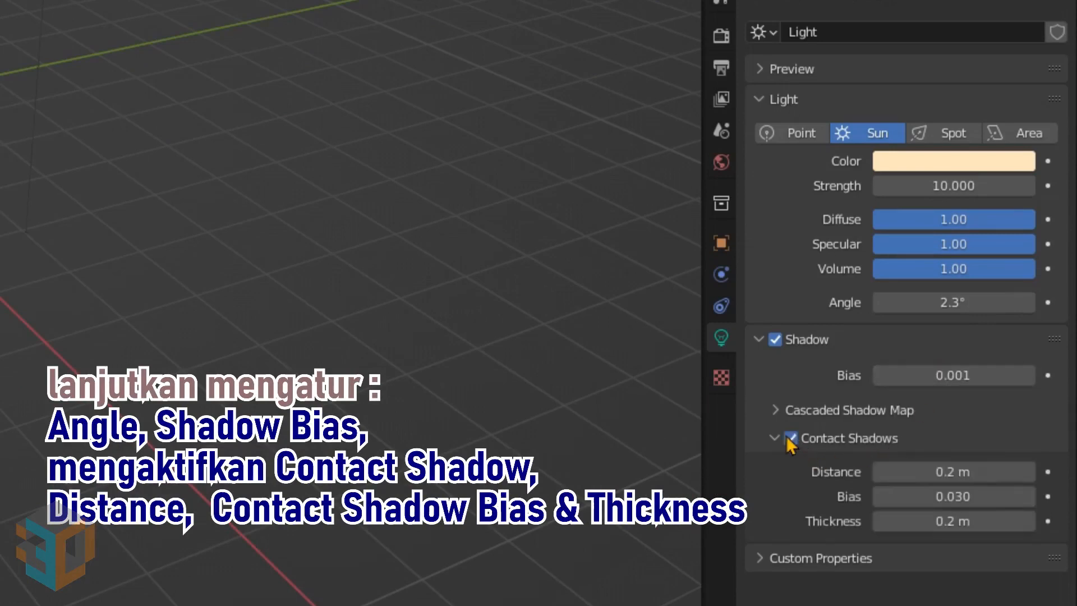
pyautogui.click(957, 462)
pyautogui.write('0.005')
pyautogui.press('Return')
pyautogui.click(958, 497)
pyautogui.write('0.001')
pyautogui.press('Return')
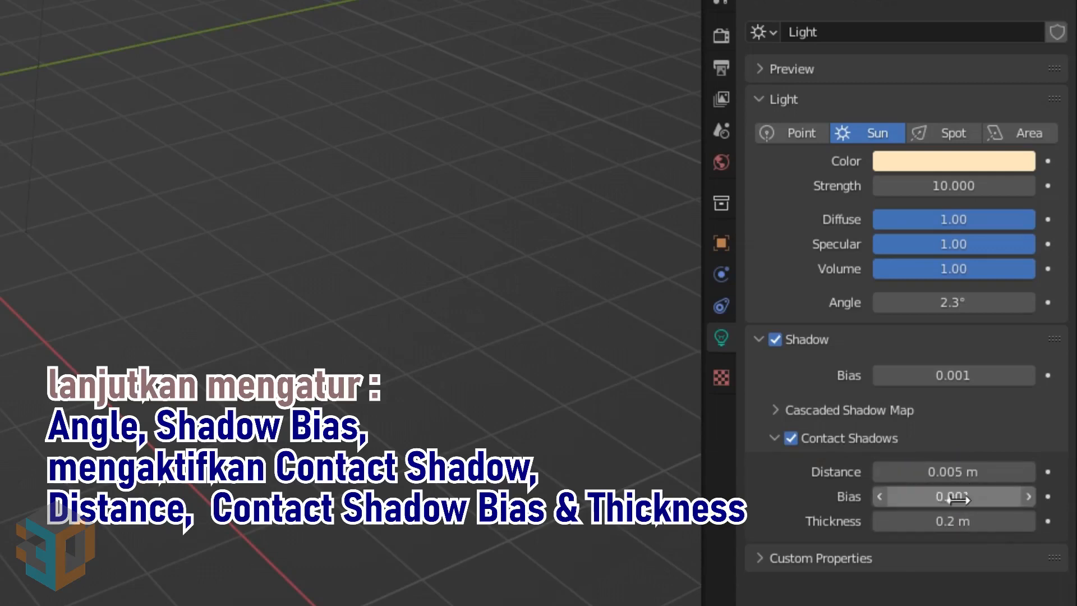
pyautogui.click(960, 521)
pyautogui.write('0.005')
pyautogui.press('Return')
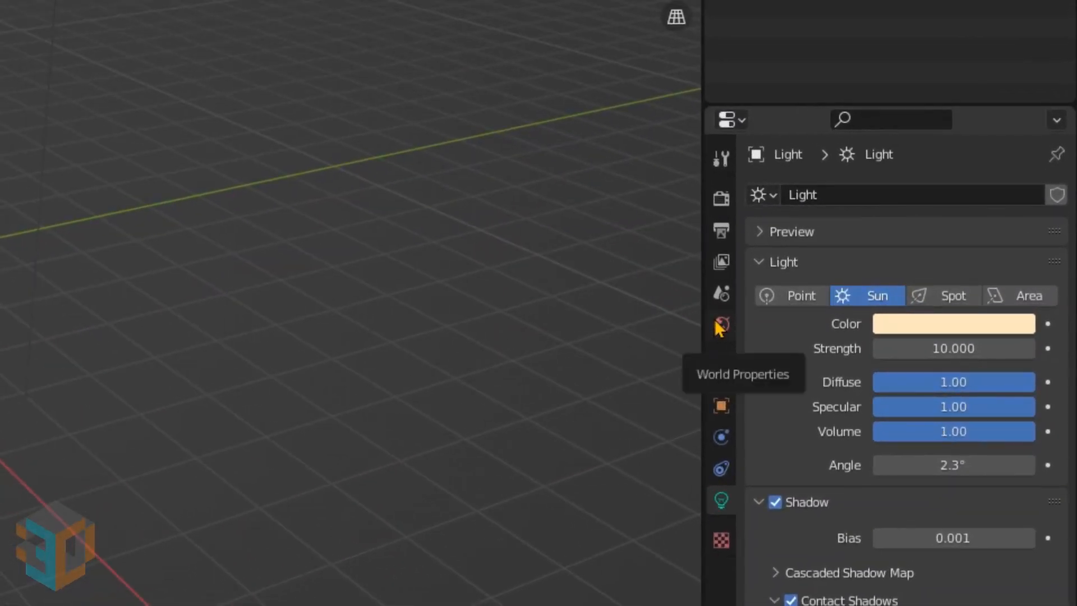
# Assign an Environment Texture to the world background color, using round_platform_2k.hdr from the HDR folder
pyautogui.click(718, 325)
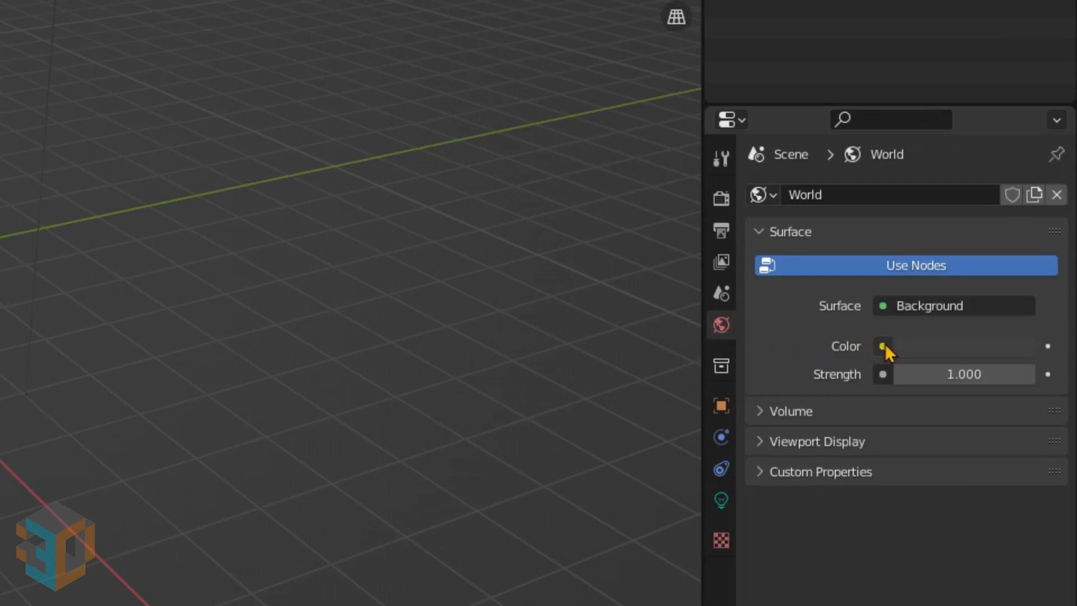
pyautogui.click(883, 346)
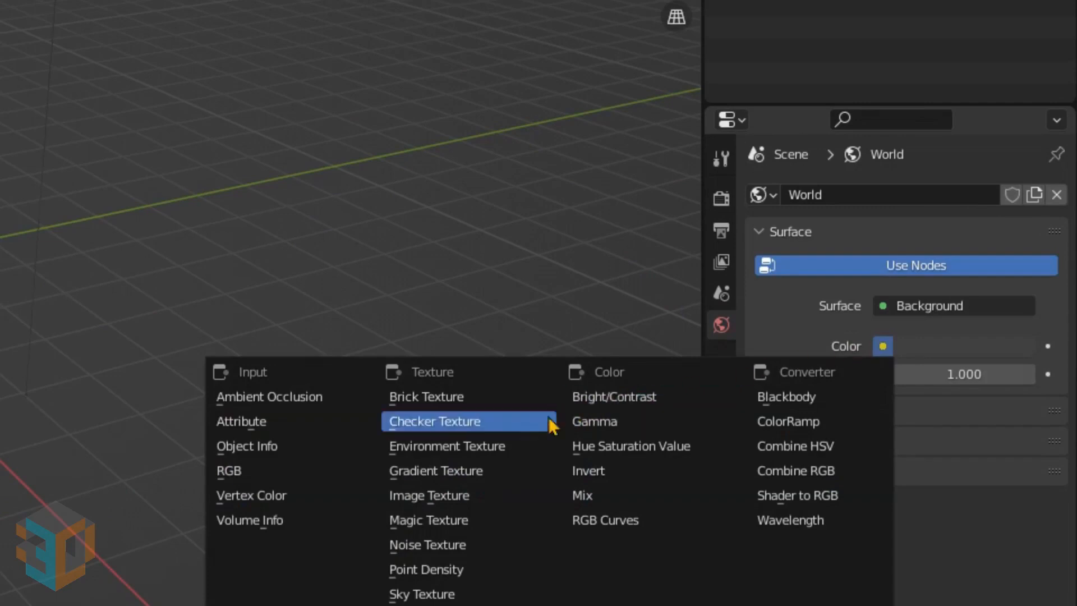
pyautogui.click(477, 443)
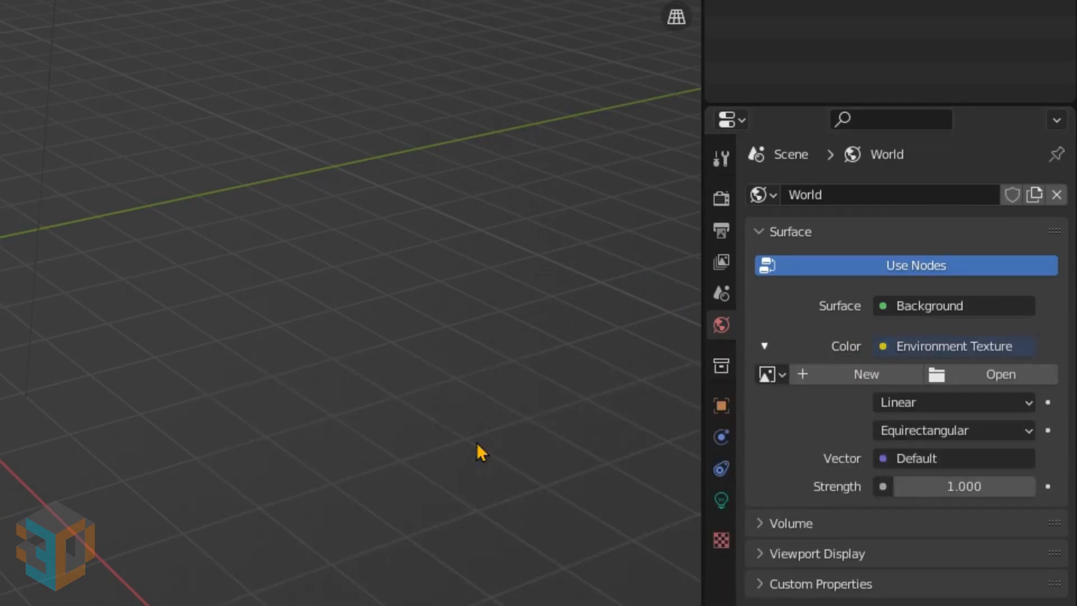
pyautogui.click(987, 375)
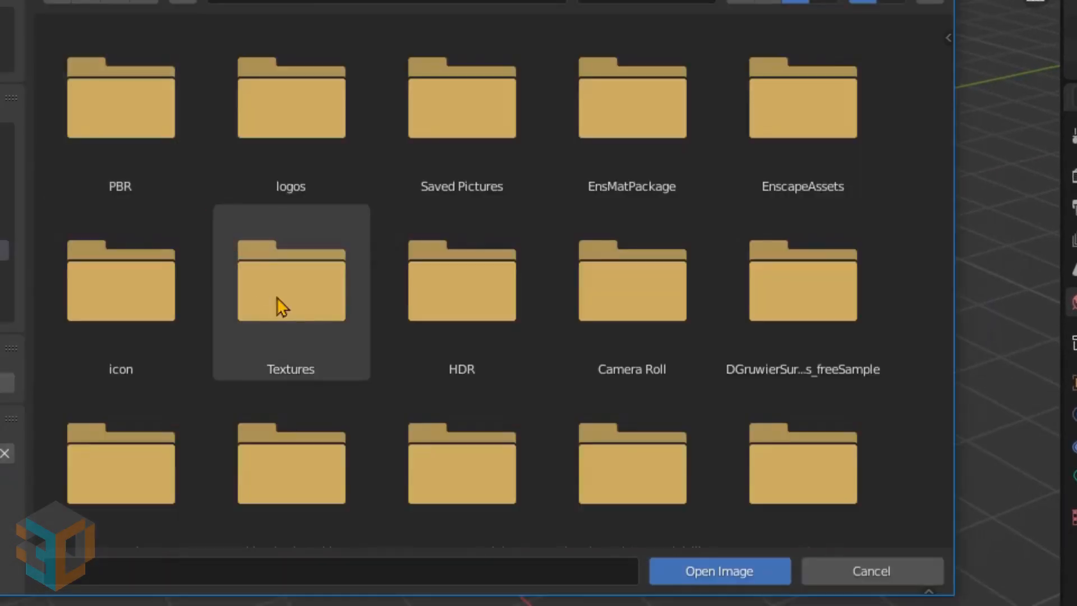
pyautogui.doubleClick(439, 283)
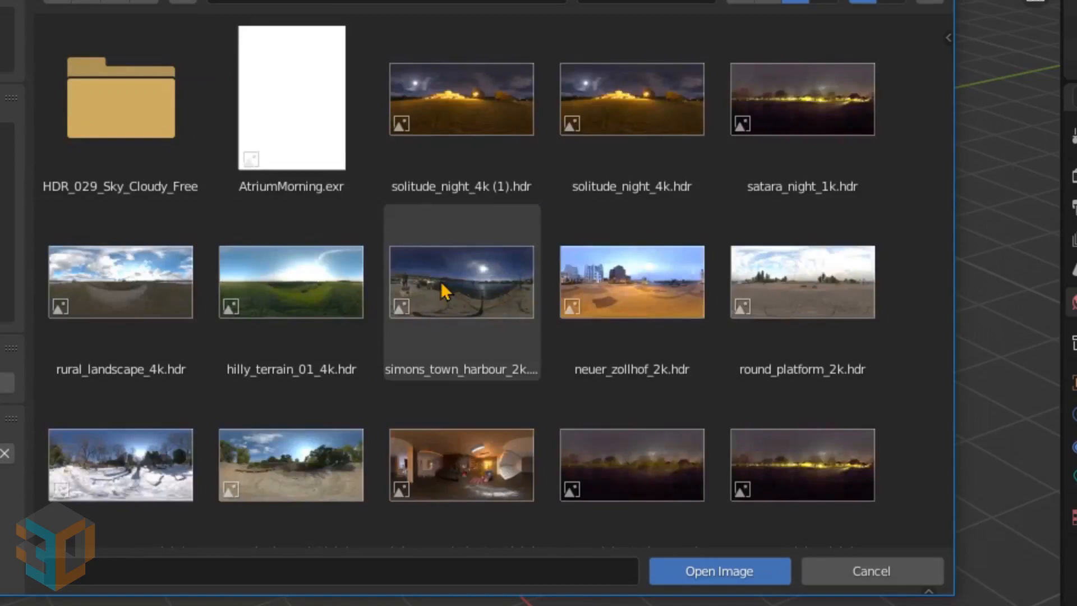
pyautogui.click(812, 301)
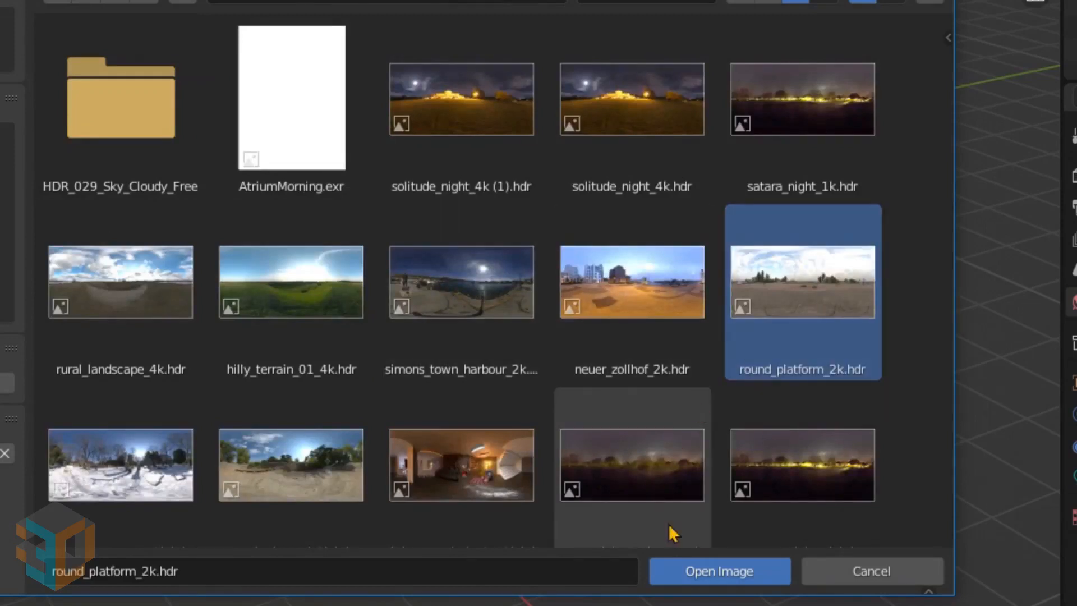
pyautogui.click(724, 578)
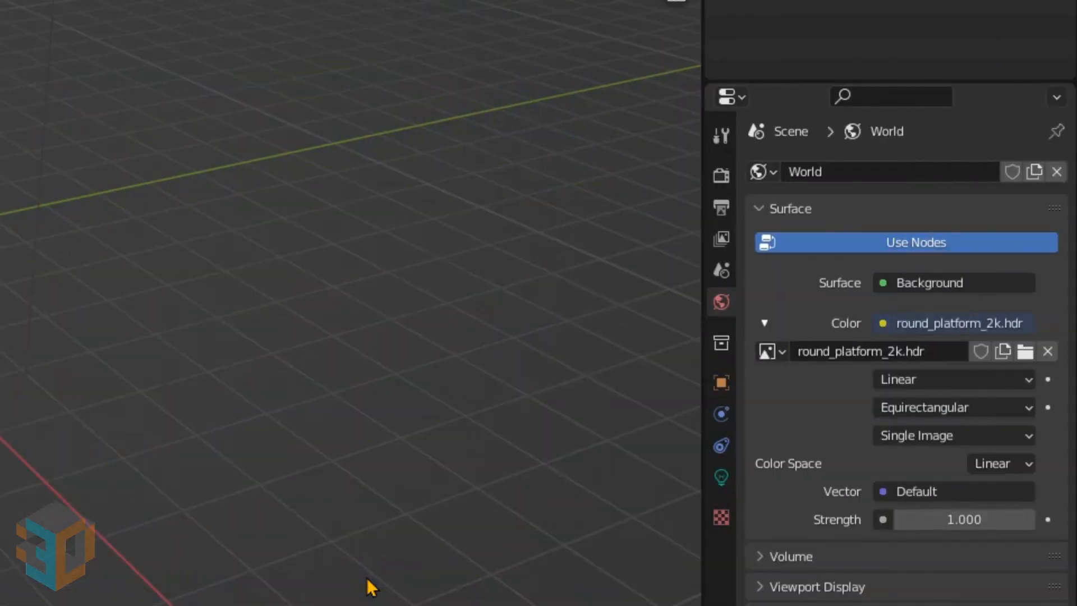
# Set the world background strength to 0.4
pyautogui.click(956, 520)
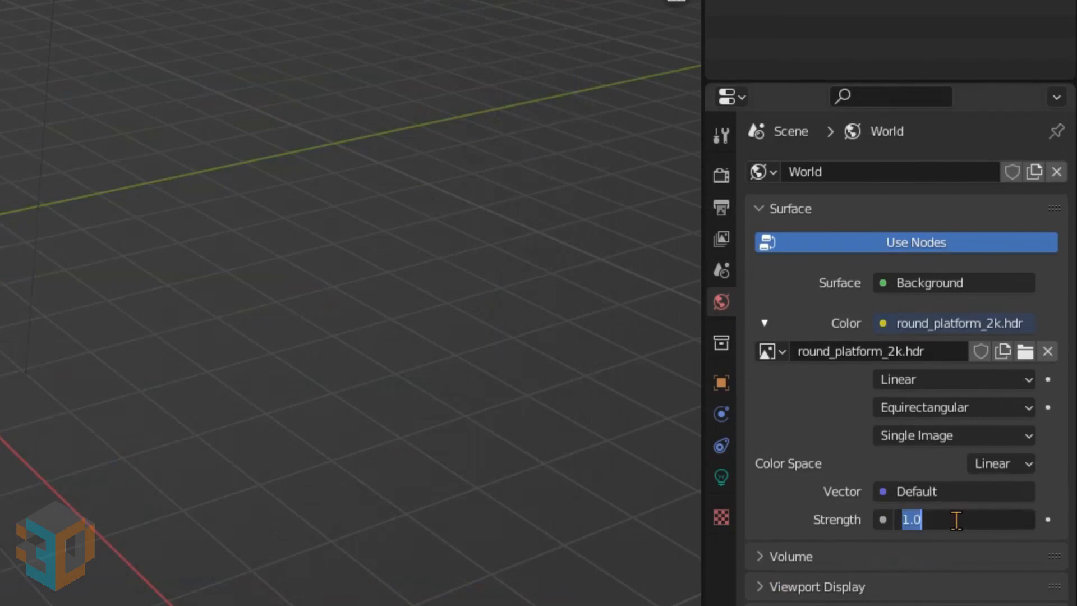
pyautogui.write('.4')
pyautogui.press('Return')
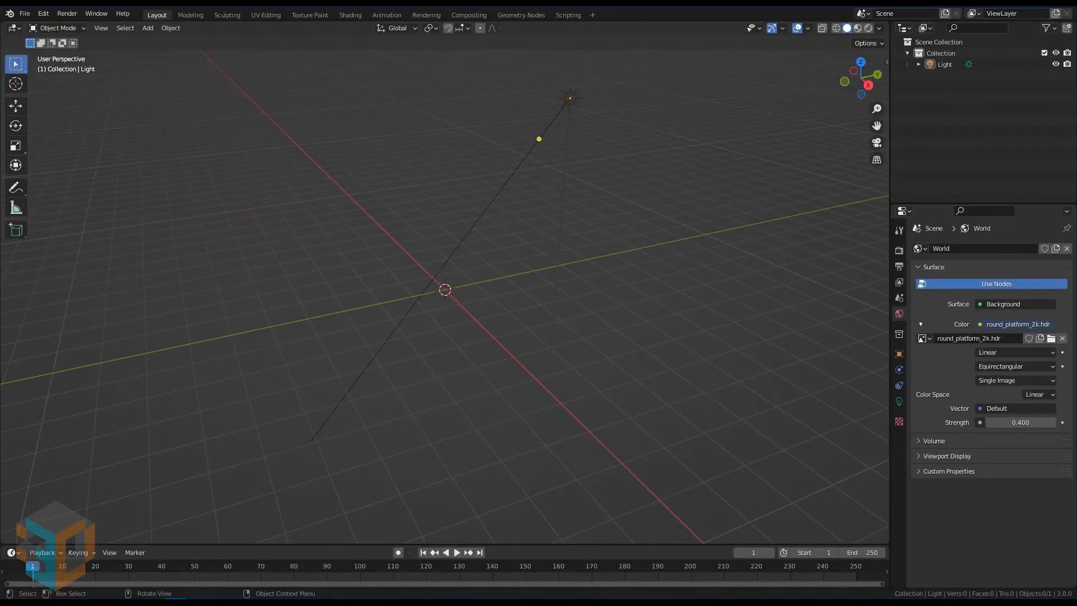
# Import the SketchUp scene file 220211-SKP2BLEND-04 with the default import options
pyautogui.click(26, 15)
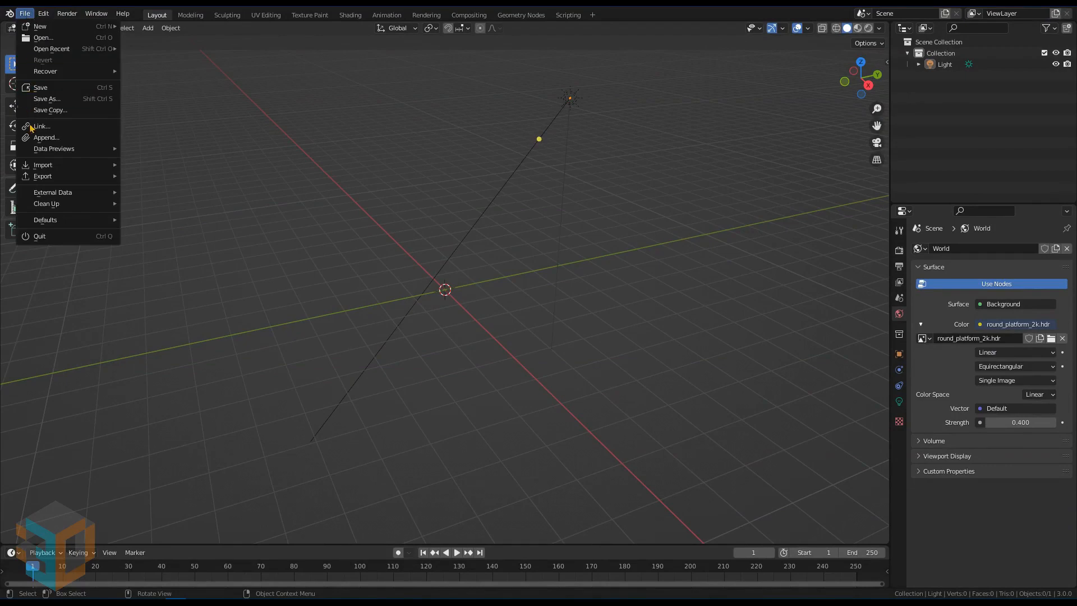
pyautogui.moveTo(40, 165)
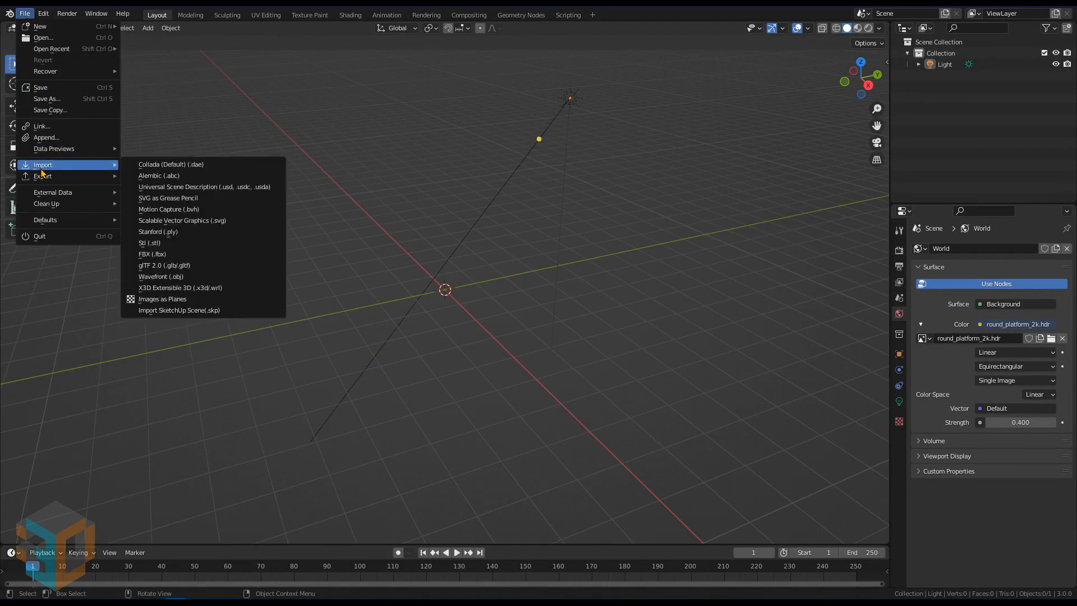
pyautogui.click(220, 310)
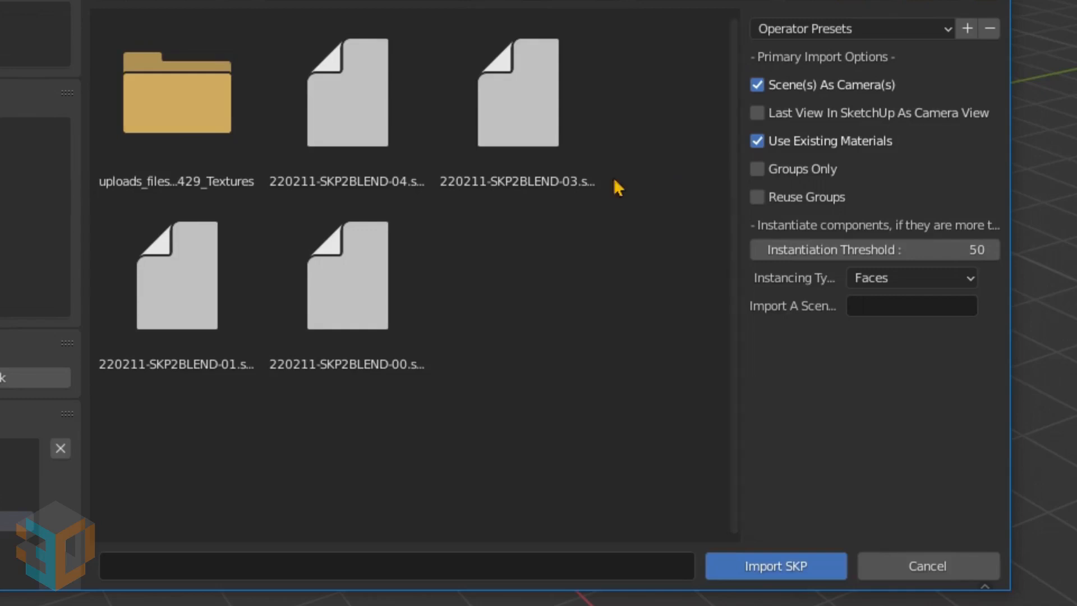
pyautogui.click(344, 113)
pyautogui.click(763, 567)
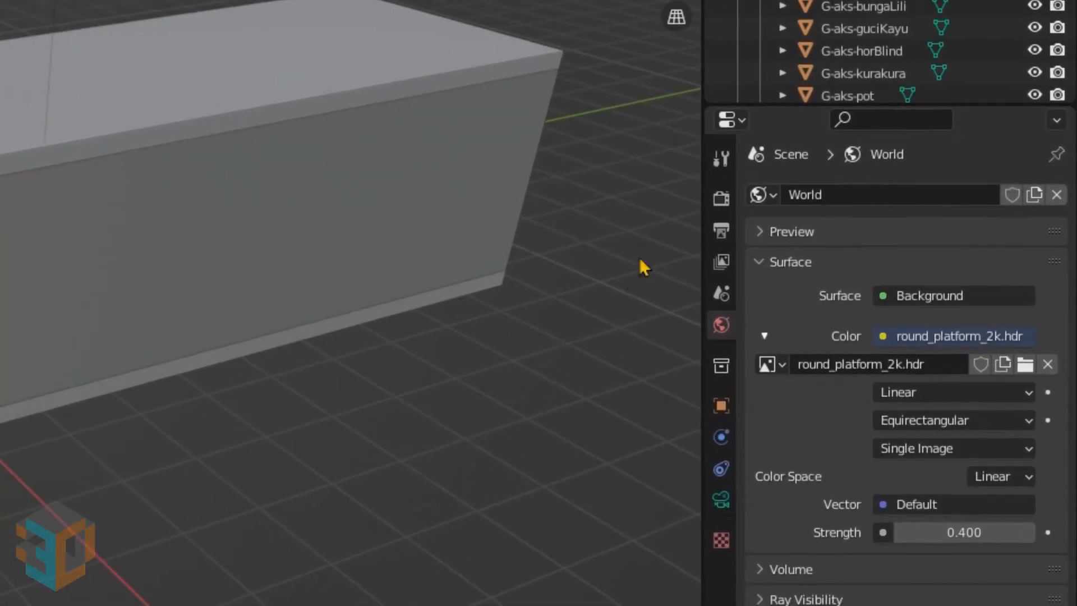
# Switch the render engine to Eevee and set sampling to 0 for the viewport and 128 for the render
pyautogui.click(720, 200)
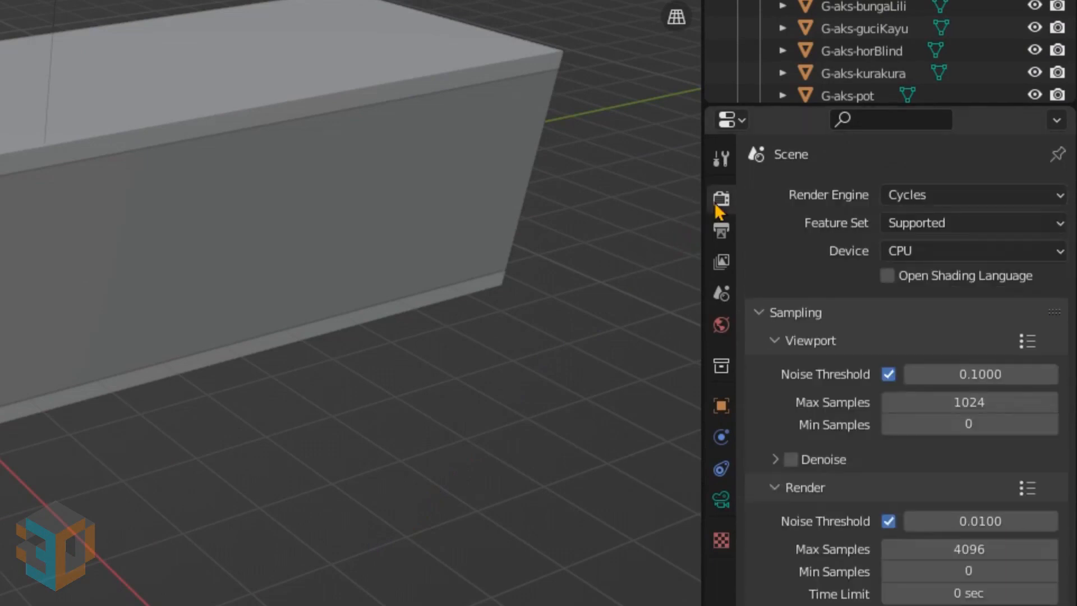
pyautogui.click(918, 196)
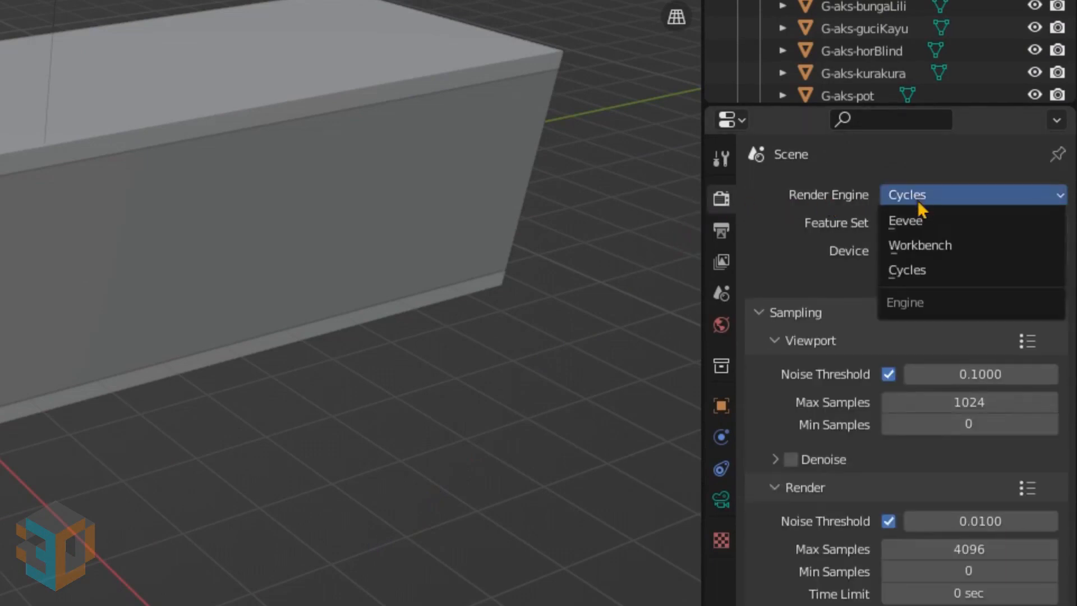
pyautogui.click(925, 215)
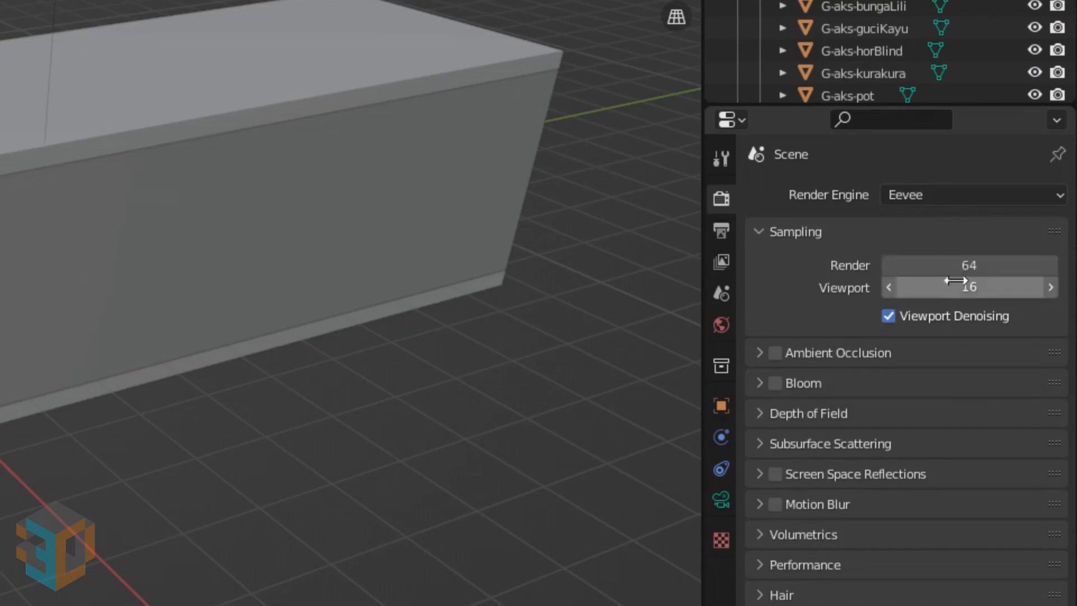
pyautogui.click(981, 290)
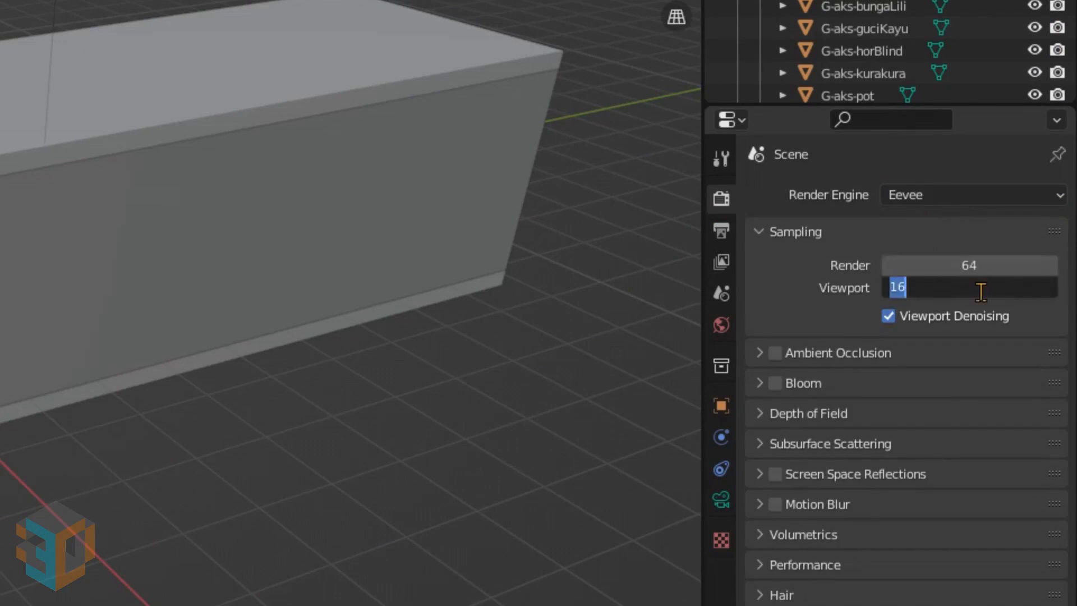
pyautogui.write('0')
pyautogui.press('Return')
pyautogui.click(975, 259)
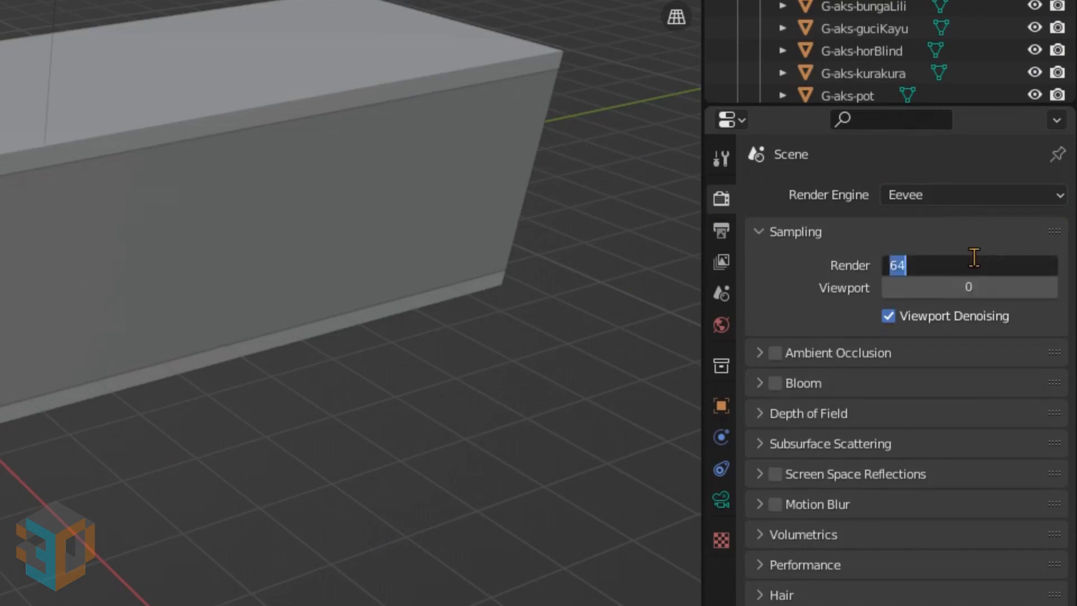
pyautogui.write('128')
pyautogui.press('Return')
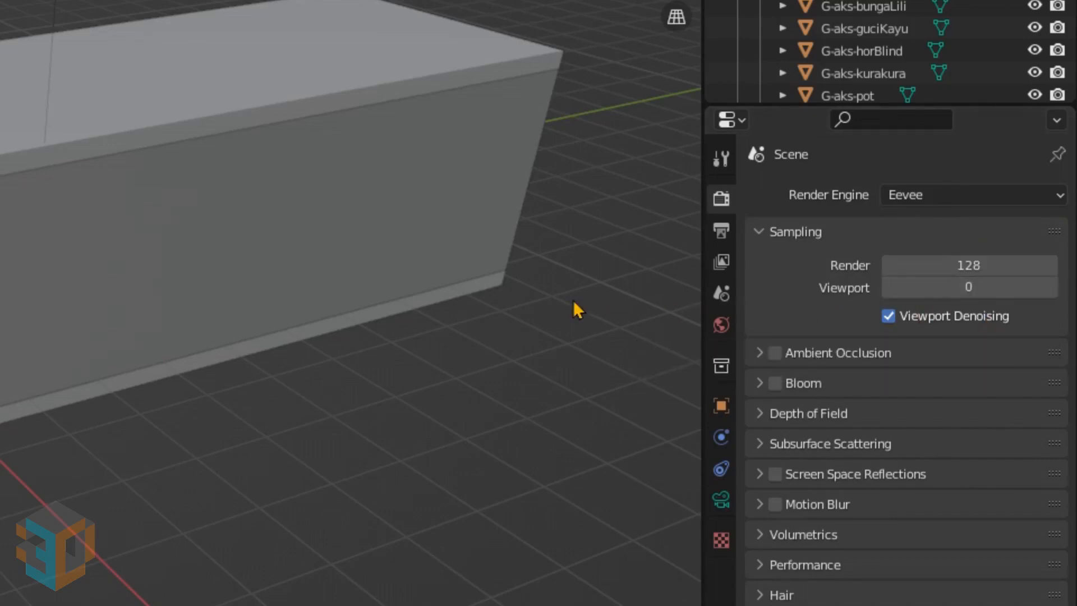
# Enable Ambient Occlusion and set its distance to 100 m
pyautogui.click(775, 352)
pyautogui.click(760, 352)
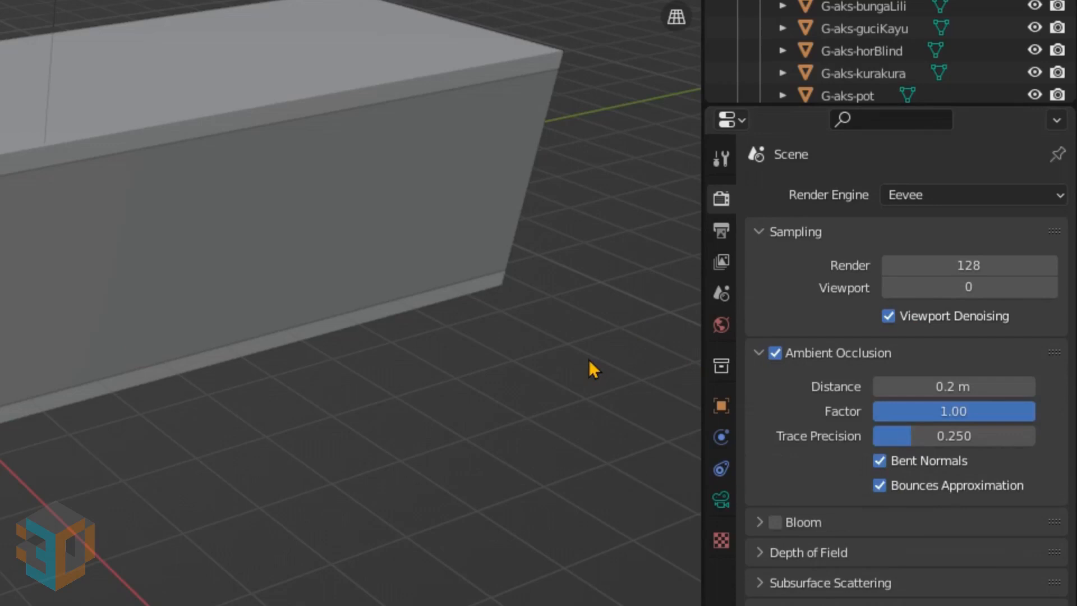
pyautogui.click(950, 385)
pyautogui.write('10')
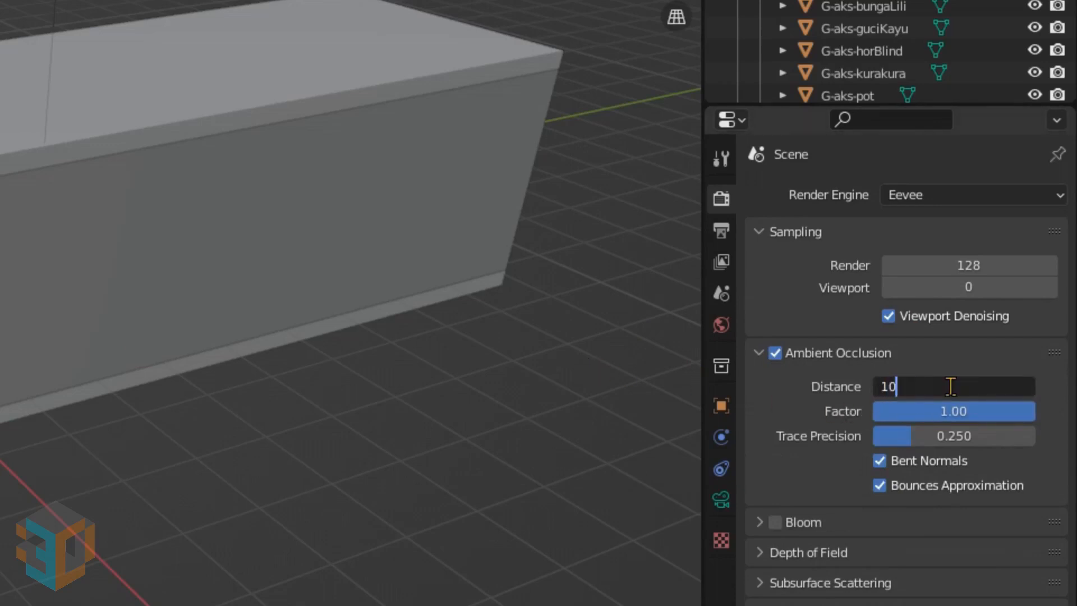
pyautogui.write('0')
pyautogui.press('Return')
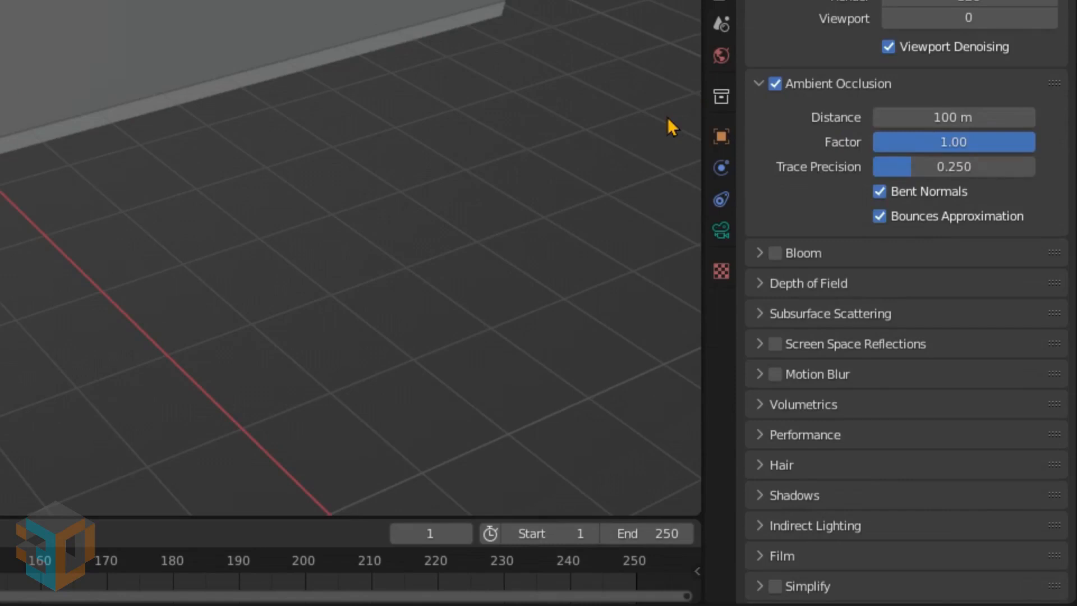
# Enable Screen Space Reflections with the Refraction option
pyautogui.click(774, 344)
pyautogui.click(758, 346)
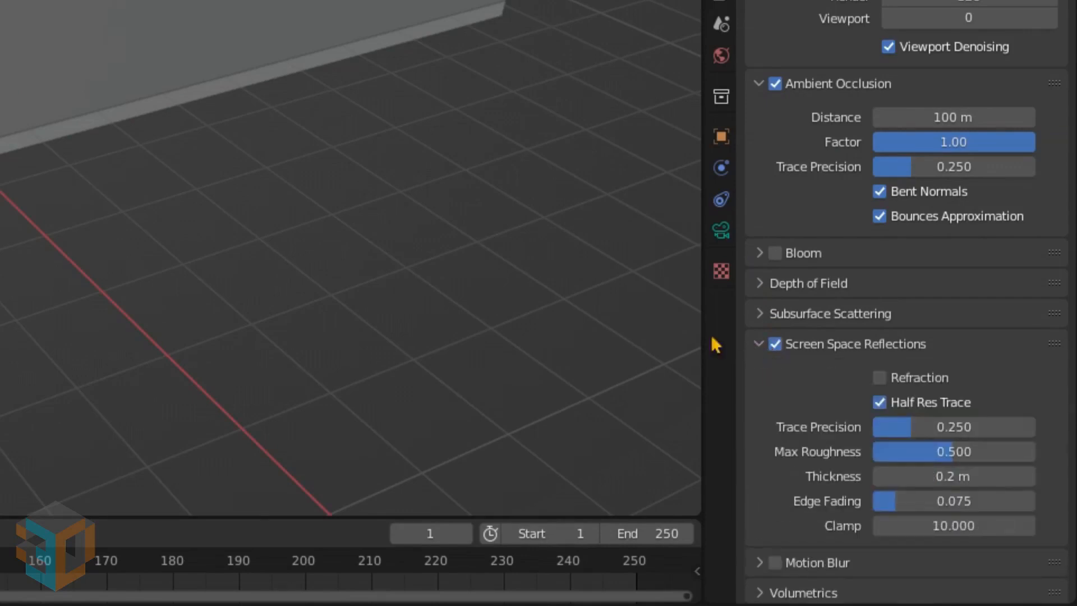
pyautogui.click(879, 378)
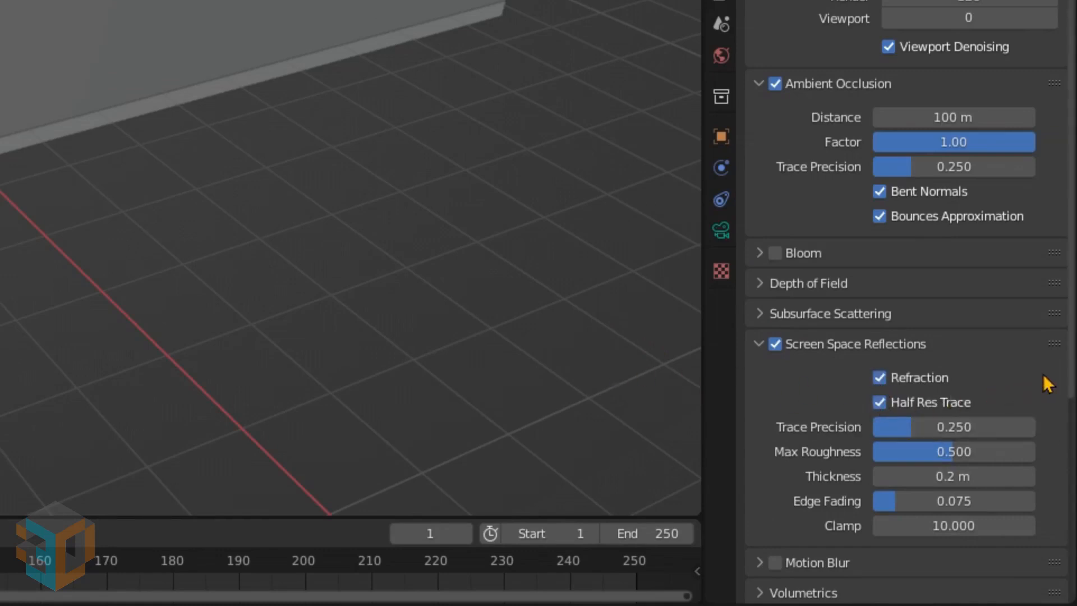
# Turn on High Bit Depth in the render's Shadows settings
pyautogui.scroll(-10, 1047, 384)
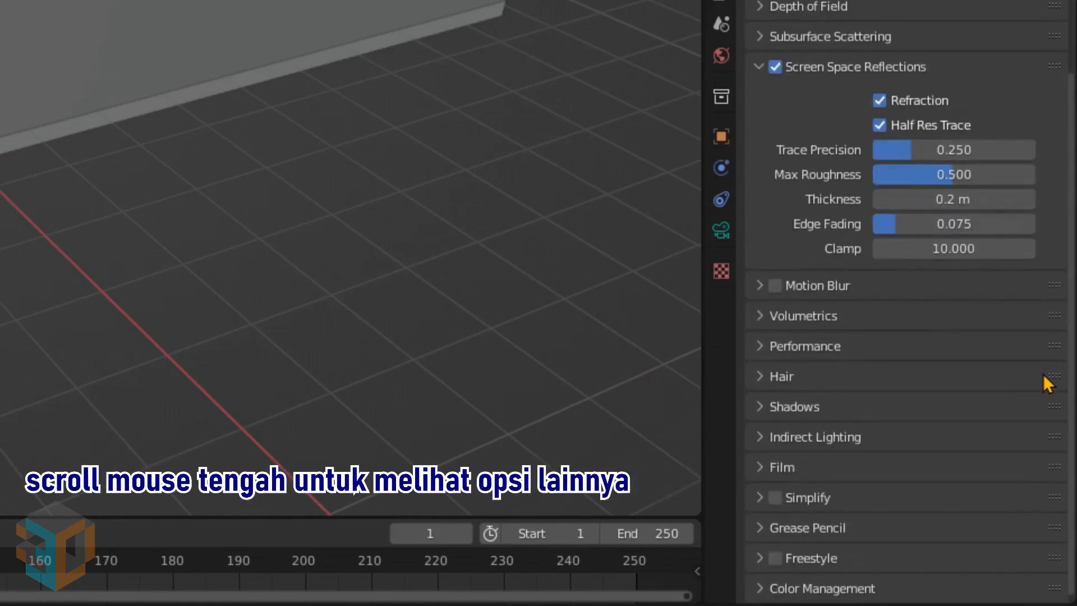
pyautogui.click(759, 408)
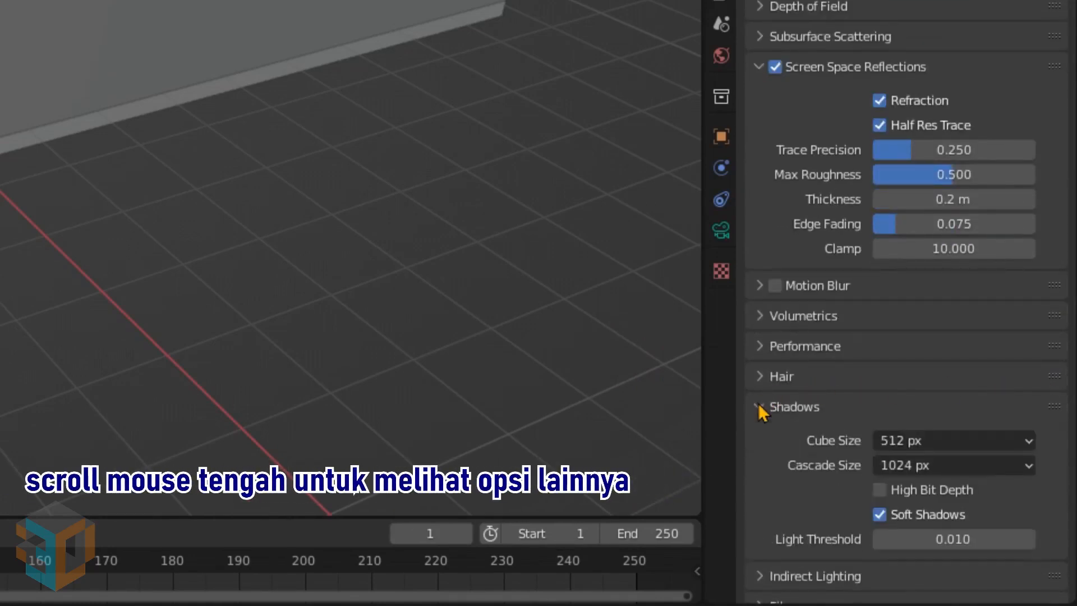
pyautogui.click(895, 489)
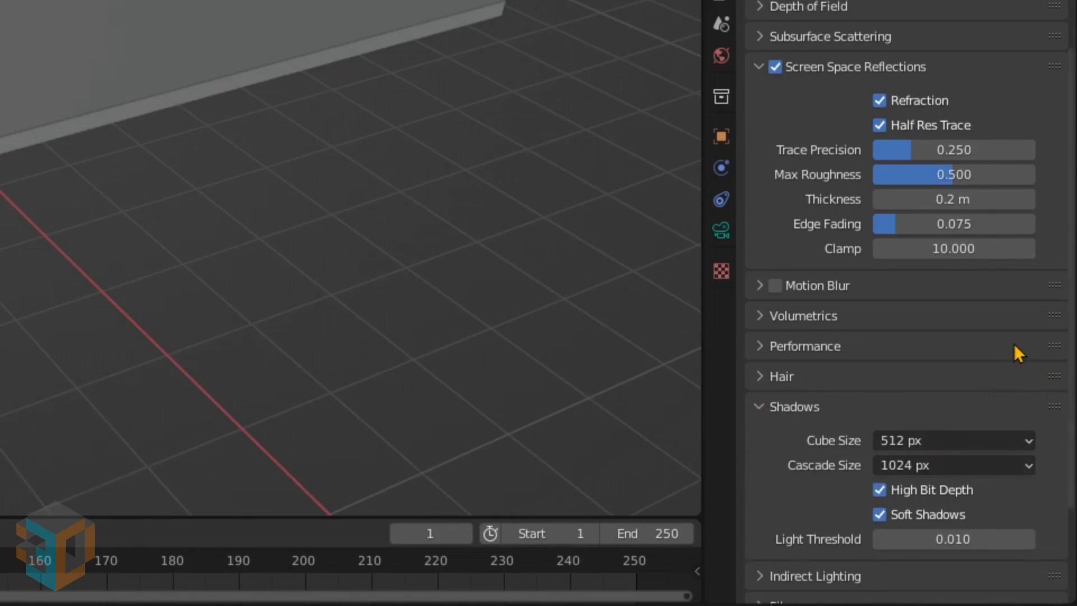
# Set the Look in the render's Color Management settings to Medium High Contrast
pyautogui.scroll(-5, 1017, 354)
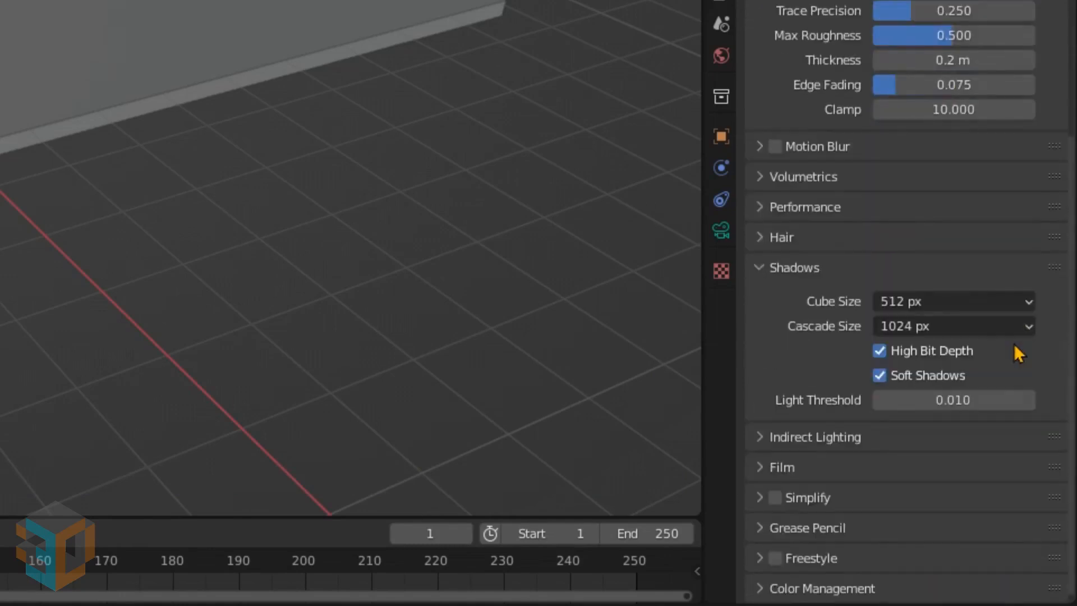
pyautogui.click(762, 589)
pyautogui.scroll(-7, 1017, 358)
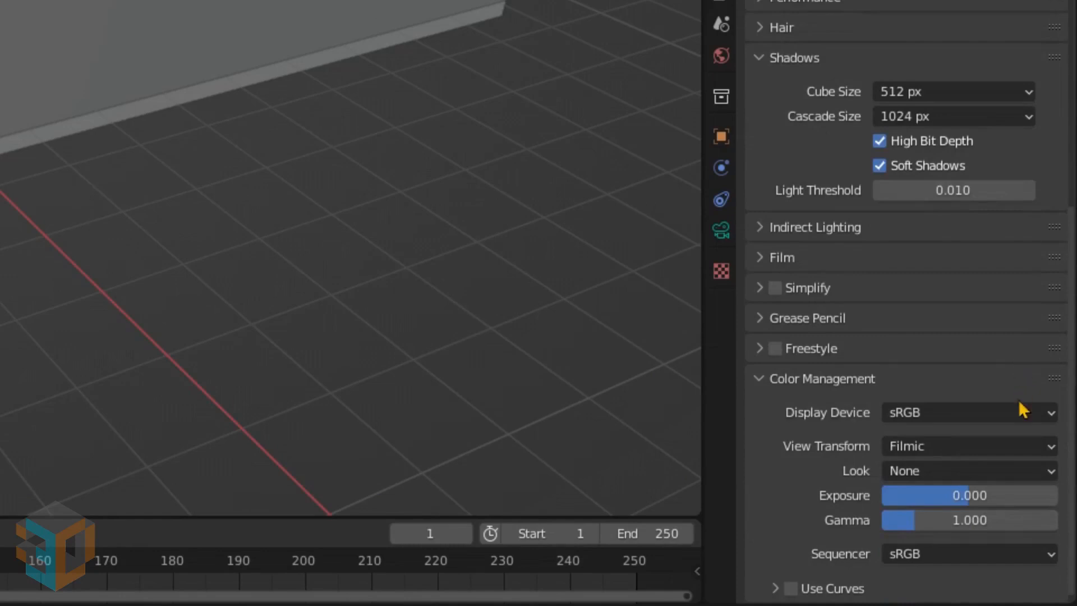
pyautogui.click(978, 468)
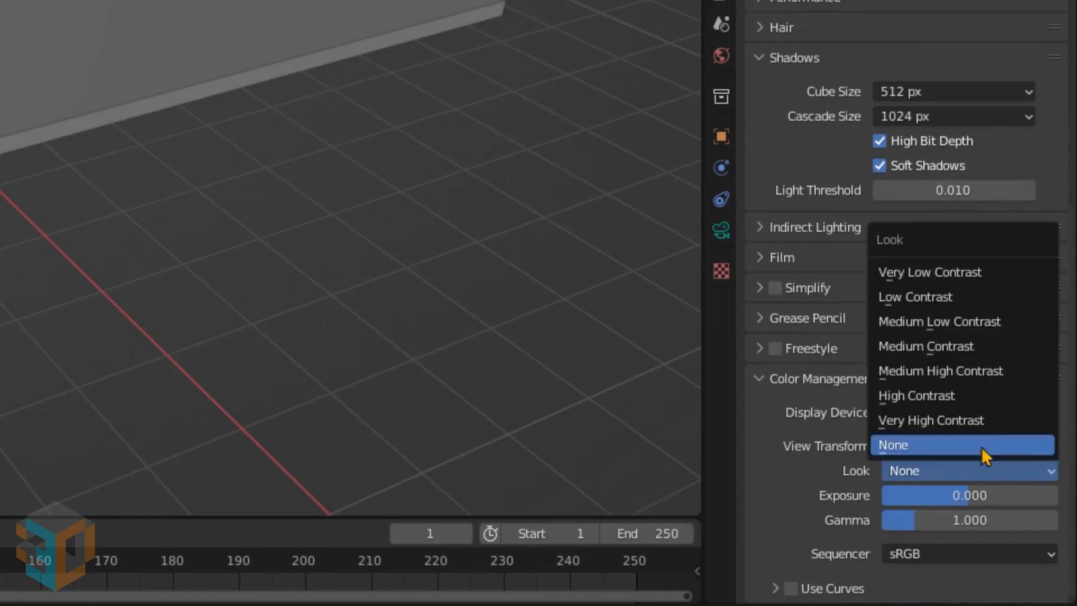
pyautogui.click(987, 370)
# Select the Cam : Scene1 camera's data and view the scene through it, with the camera frame filling the viewport
pyautogui.scroll(4, 987, 482)
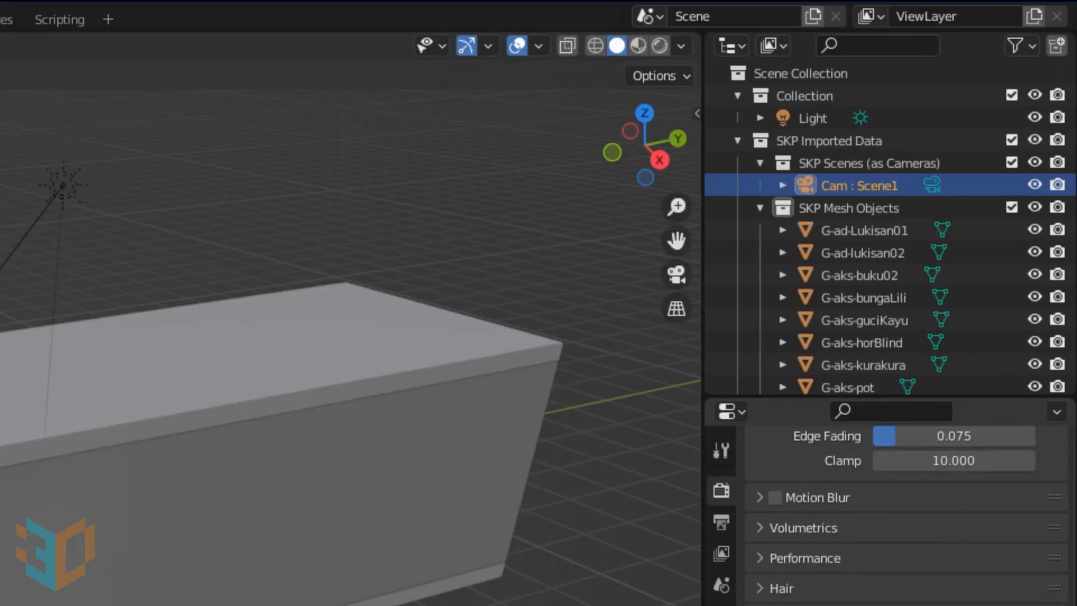
pyautogui.click(928, 182)
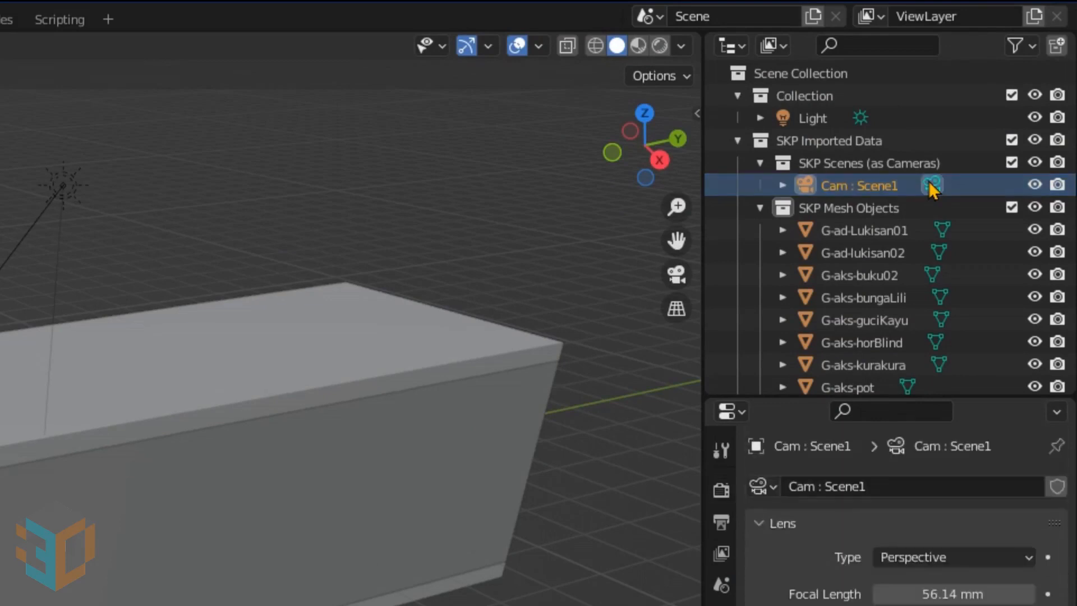
pyautogui.click(669, 274)
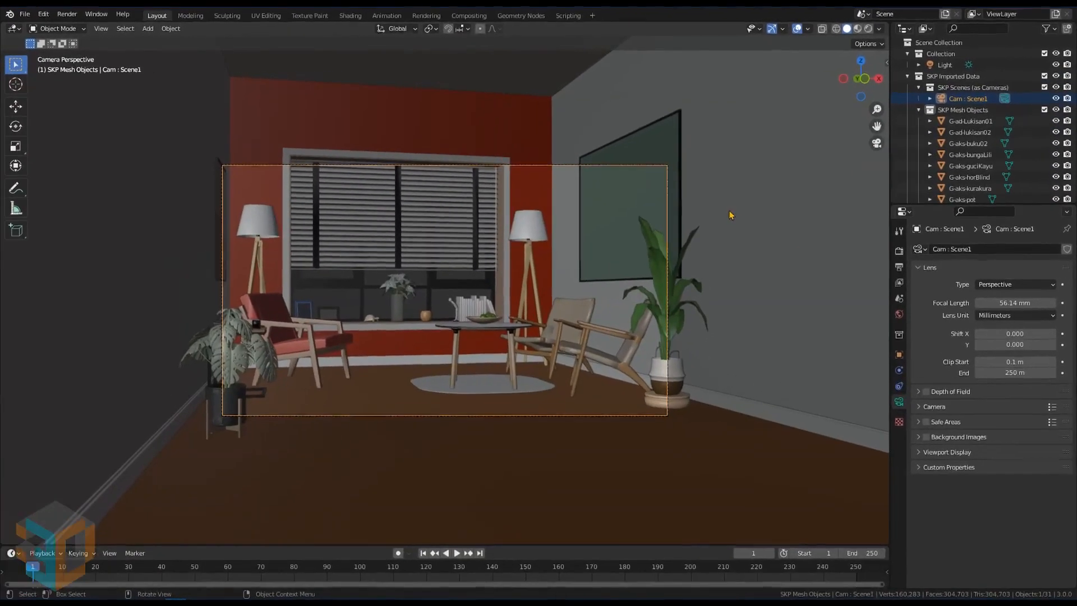
pyautogui.scroll(2, 561, 313)
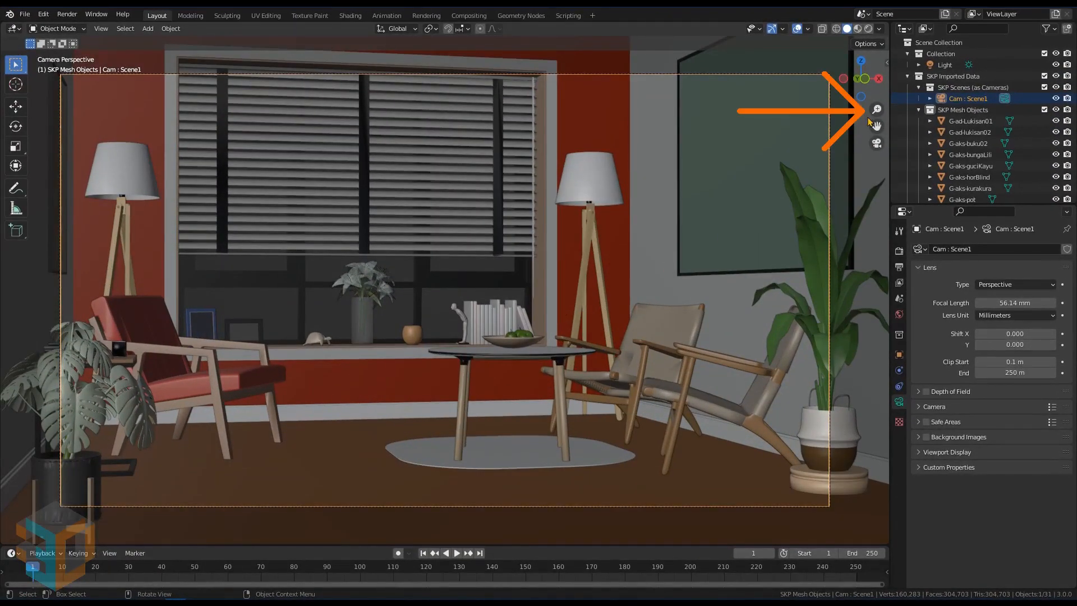
pyautogui.moveTo(876, 109)
pyautogui.mouseDown()
pyautogui.moveTo(877, 70)
pyautogui.moveTo(877, 145)
pyautogui.moveTo(876, 108)
pyautogui.mouseUp()
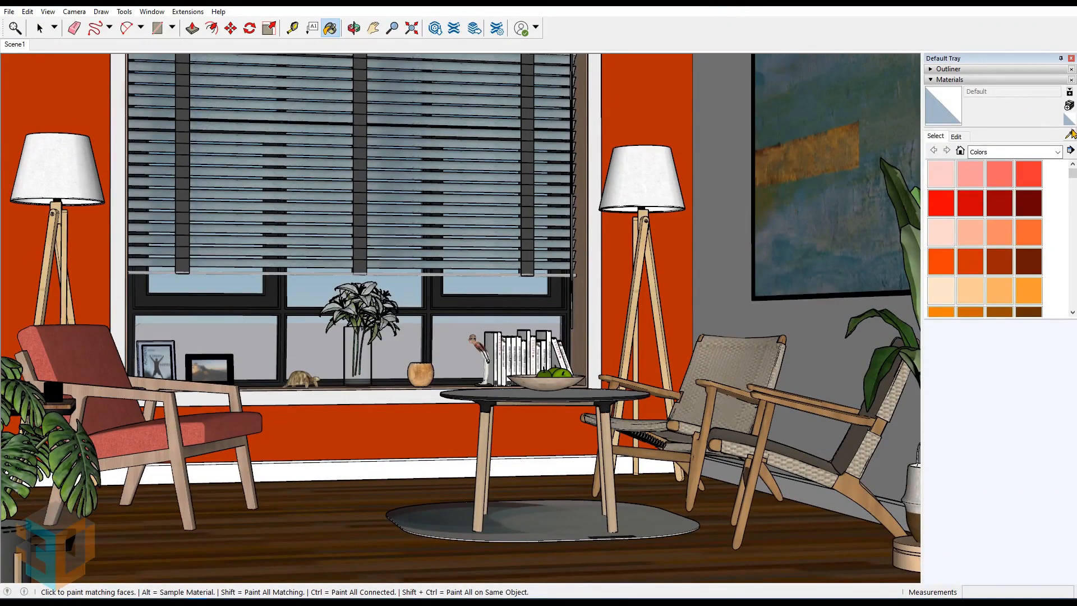
# Switch to SketchUp and sample the window glass to identify its material
pyautogui.click(1070, 134)
pyautogui.click(455, 339)
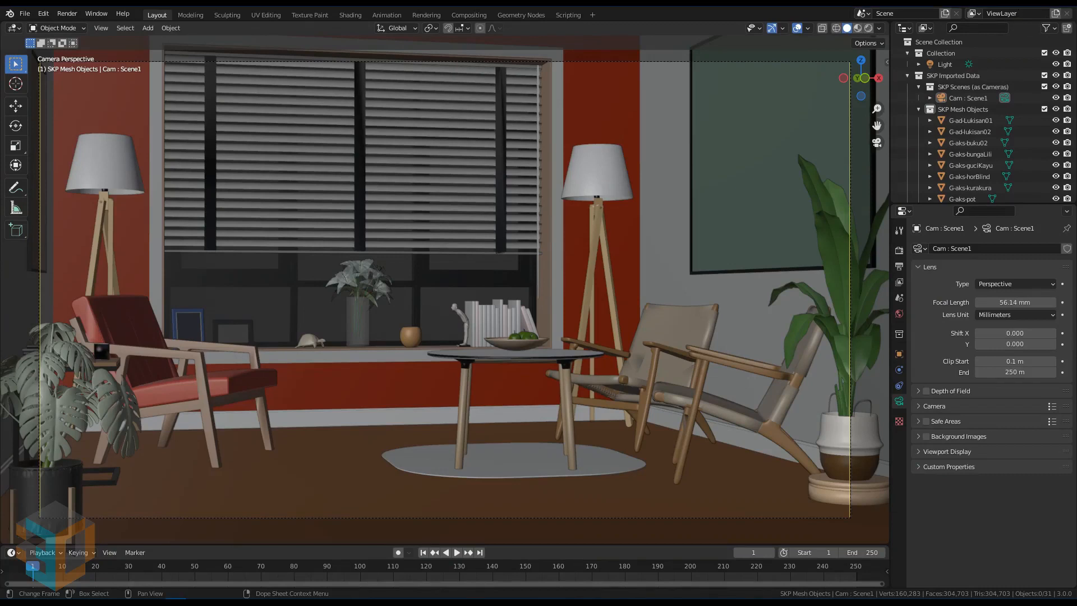
# Switch to Blender and change the surface shader of the window's [Translucent Glass Gray] material to Transparent BSDF
pyautogui.click(437, 296)
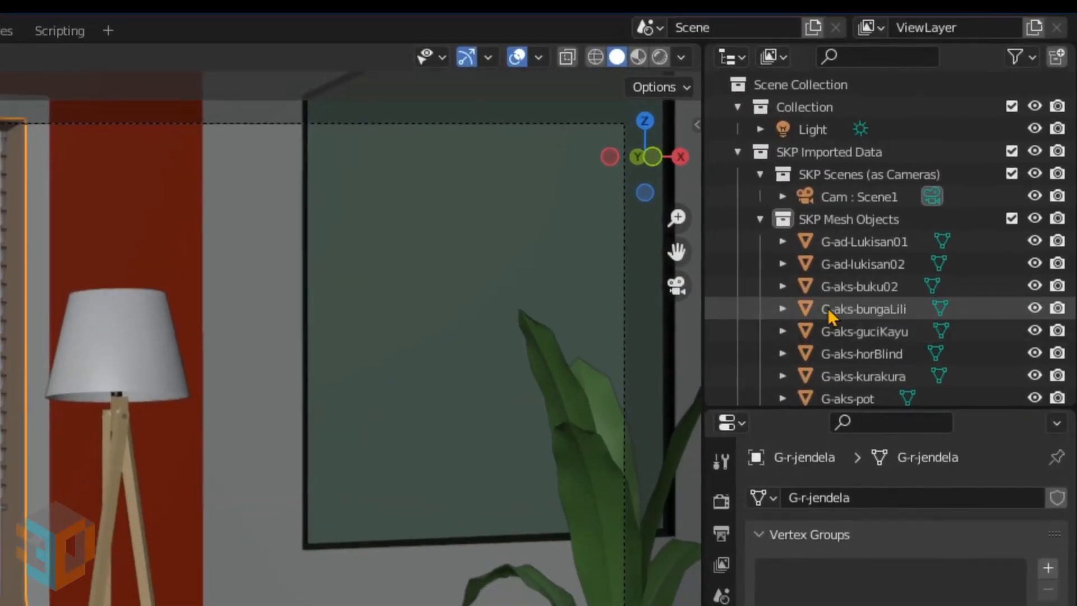
pyautogui.scroll(-10, 827, 308)
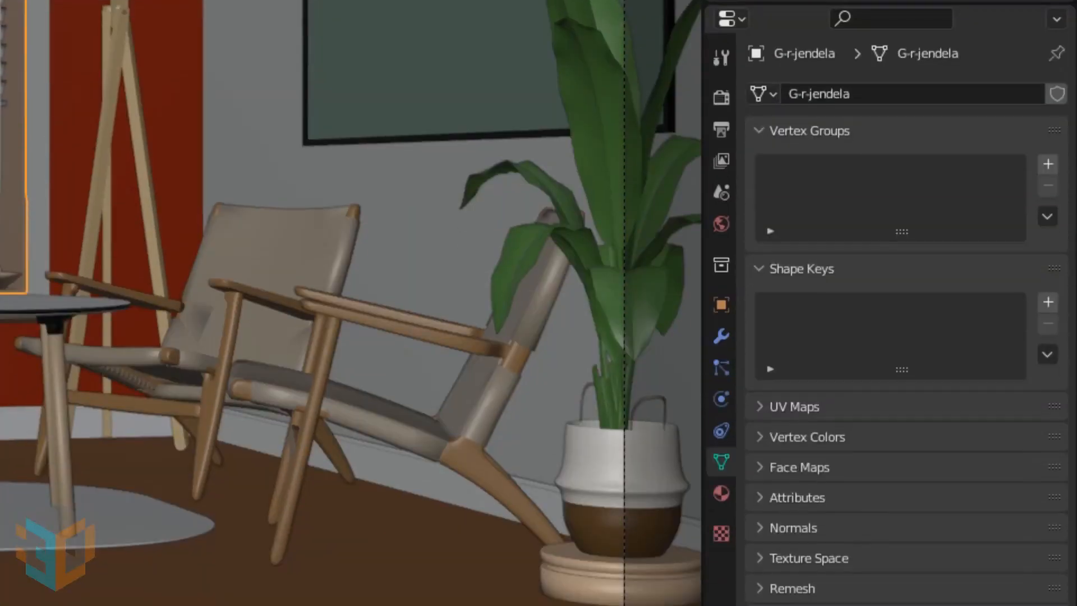
pyautogui.click(721, 495)
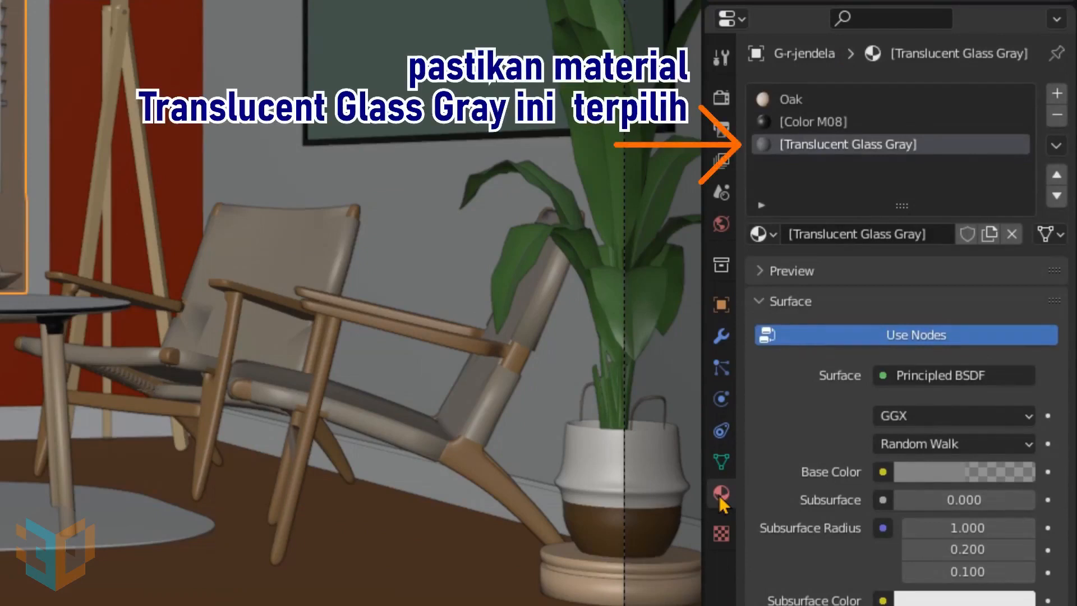
pyautogui.click(884, 375)
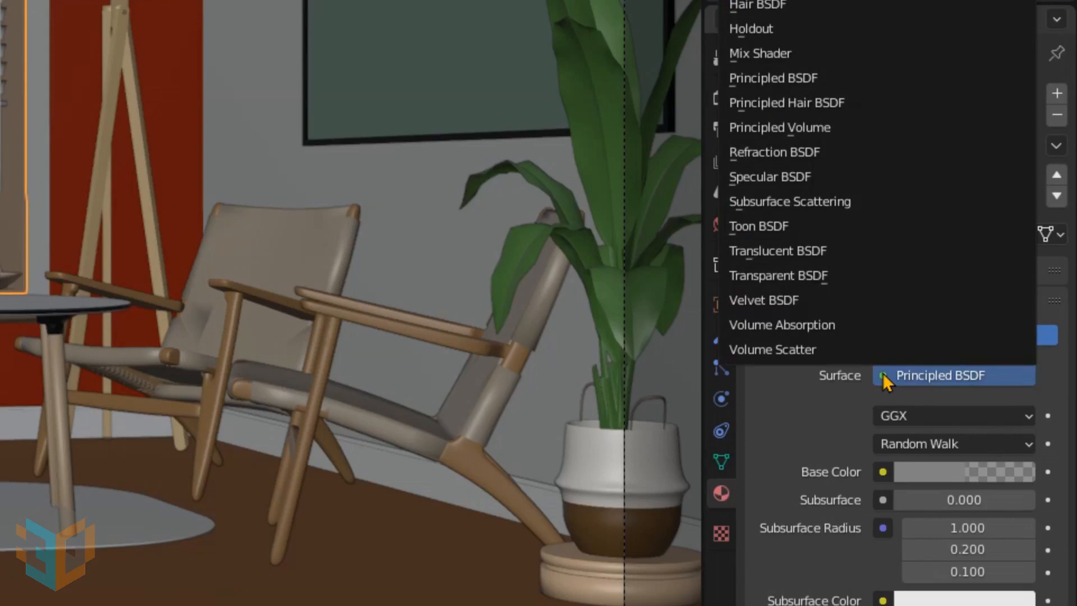
pyautogui.click(794, 276)
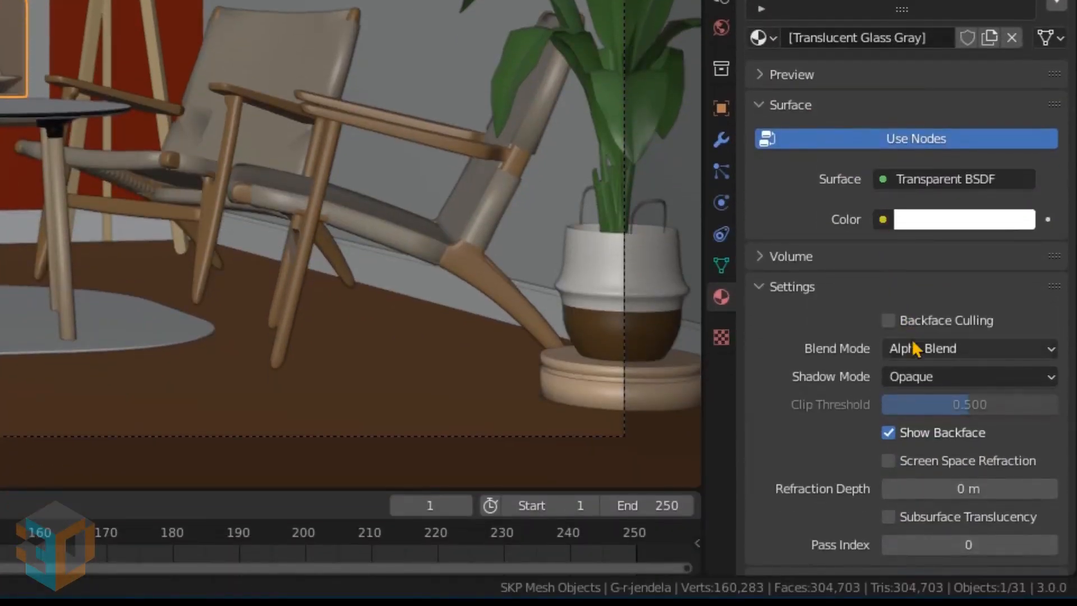
# Set the glass material's Blend Mode and Shadow Mode to Alpha Clip and enable Screen Space Refraction
pyautogui.click(917, 545)
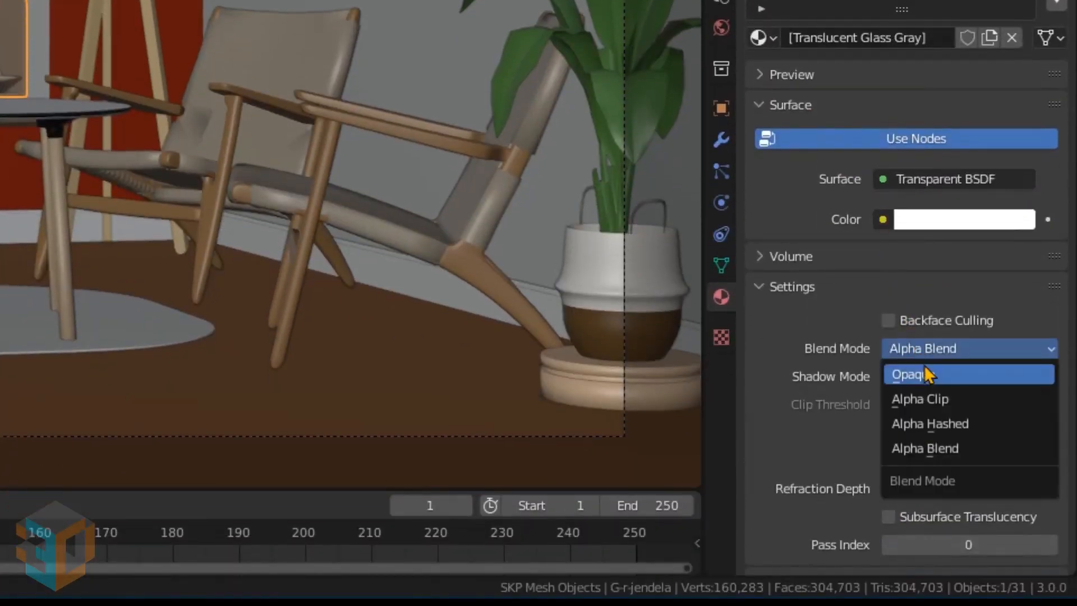
pyautogui.click(963, 403)
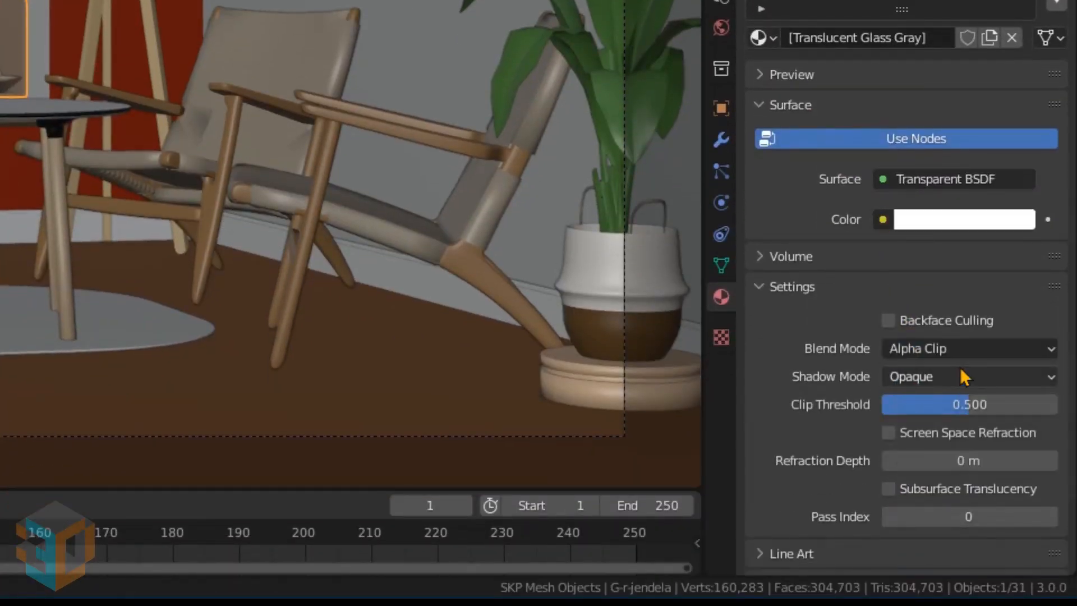
pyautogui.click(964, 377)
pyautogui.click(965, 453)
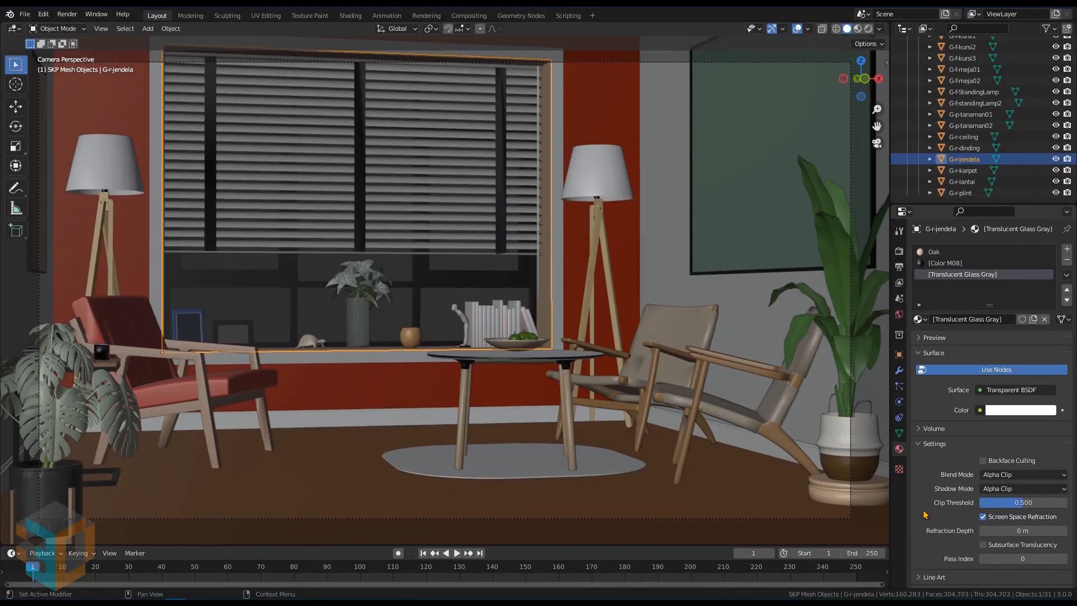
# Split the 3D viewport into a quad view and switch its shading to Rendered
pyautogui.click(102, 32)
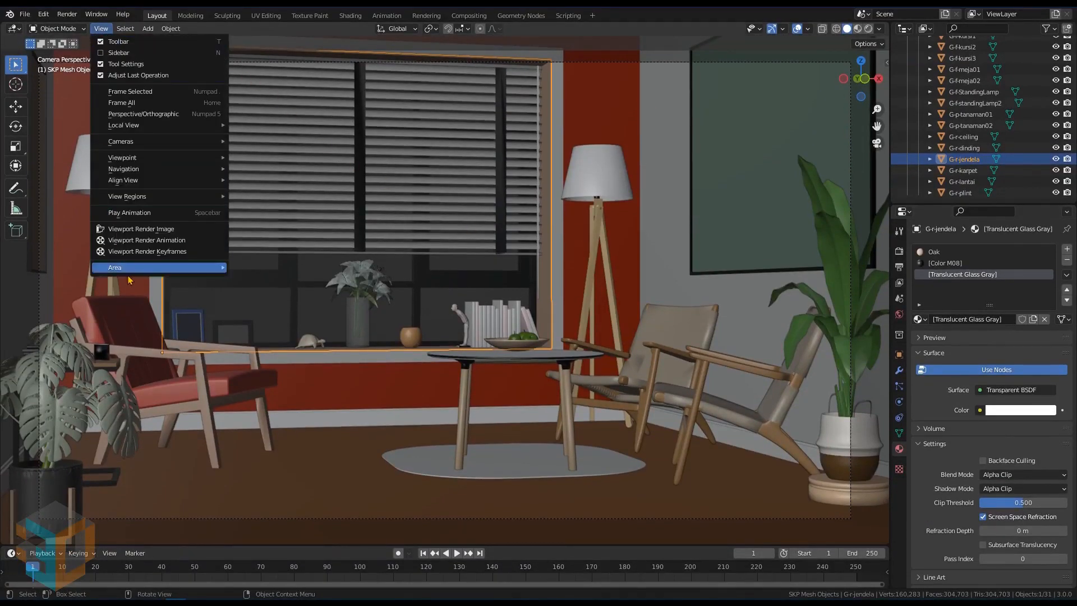
pyautogui.moveTo(133, 270)
pyautogui.click(292, 267)
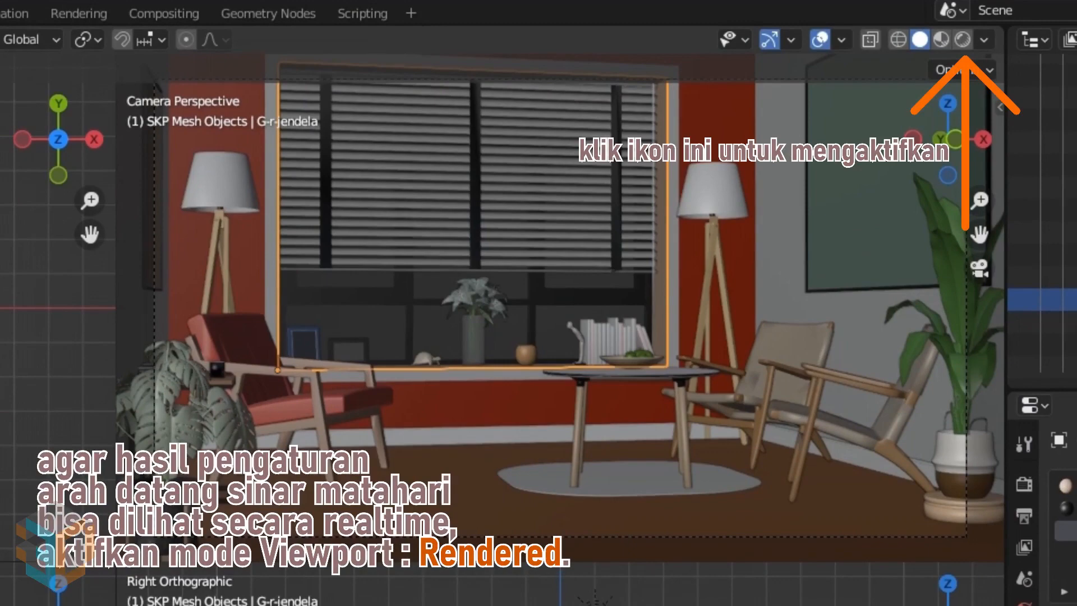
pyautogui.click(962, 40)
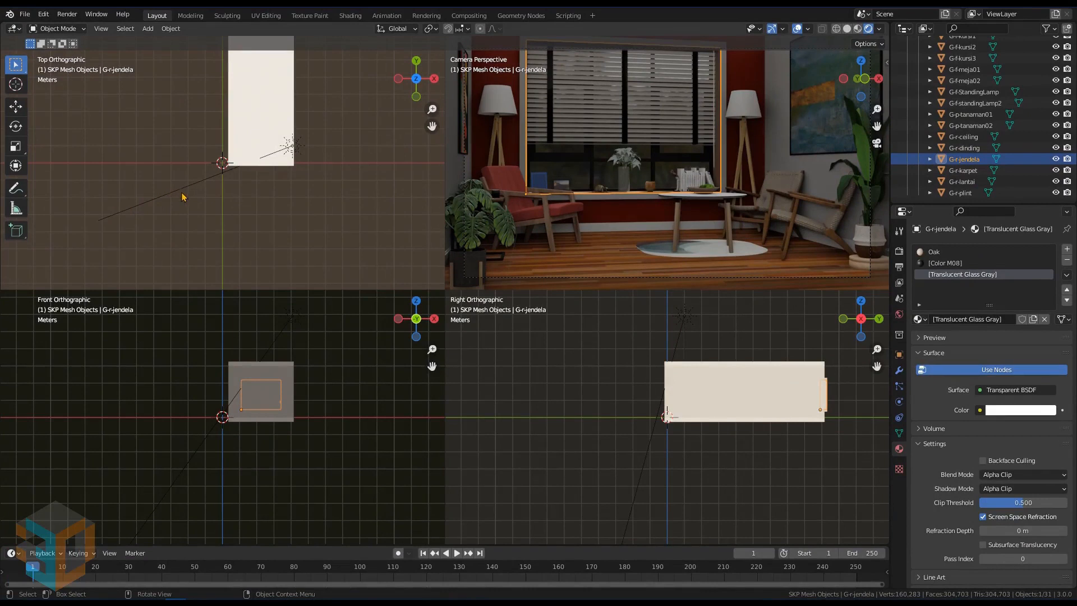
# Rotate the sun light in the top and right views so sunlight enters the room through the window blinds
pyautogui.click(289, 148)
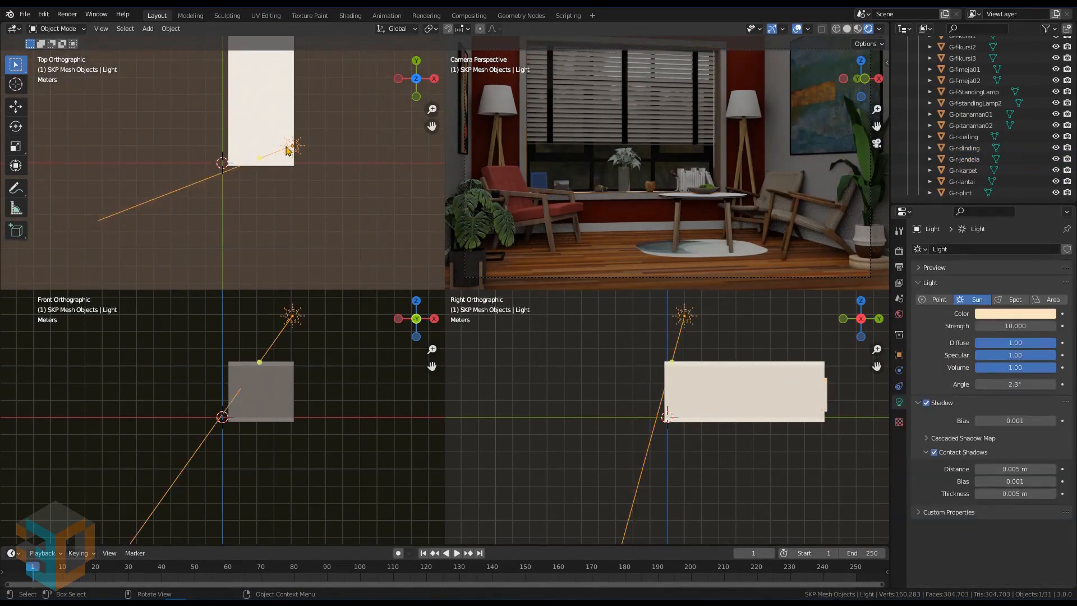
pyautogui.click(17, 125)
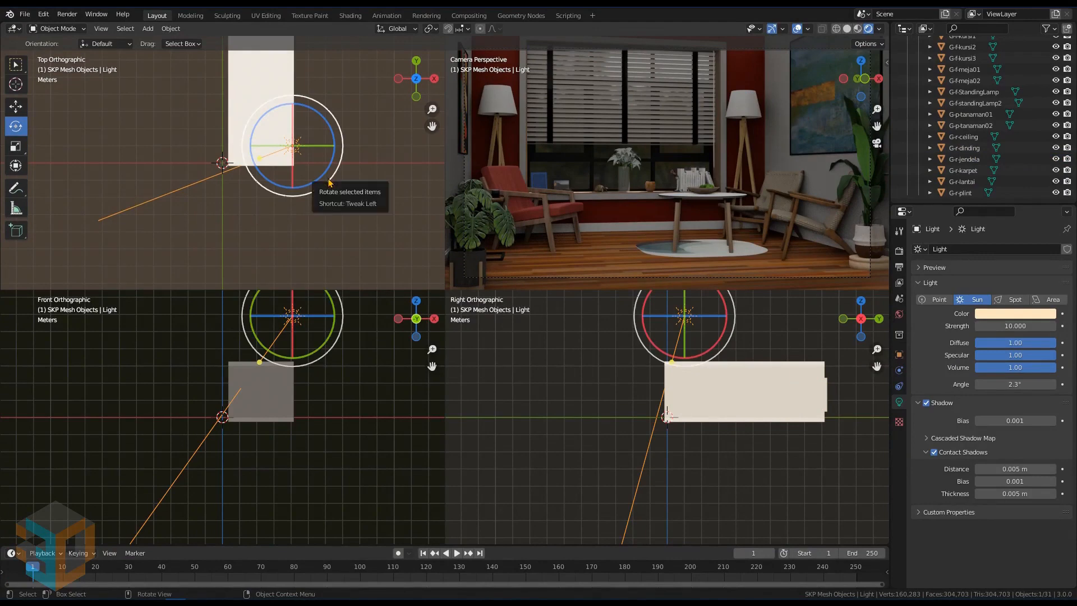
pyautogui.moveTo(331, 186); pyautogui.dragTo(364, 149)
pyautogui.moveTo(733, 340); pyautogui.dragTo(723, 367)
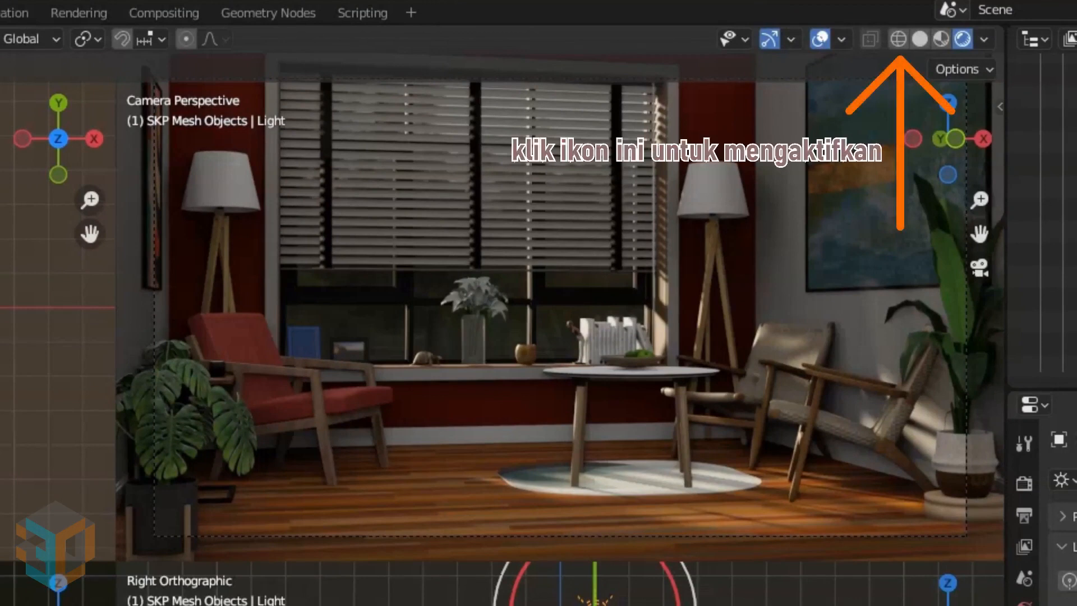
# Switch the viewport shading to Wireframe and add a point light to the scene
pyautogui.click(898, 39)
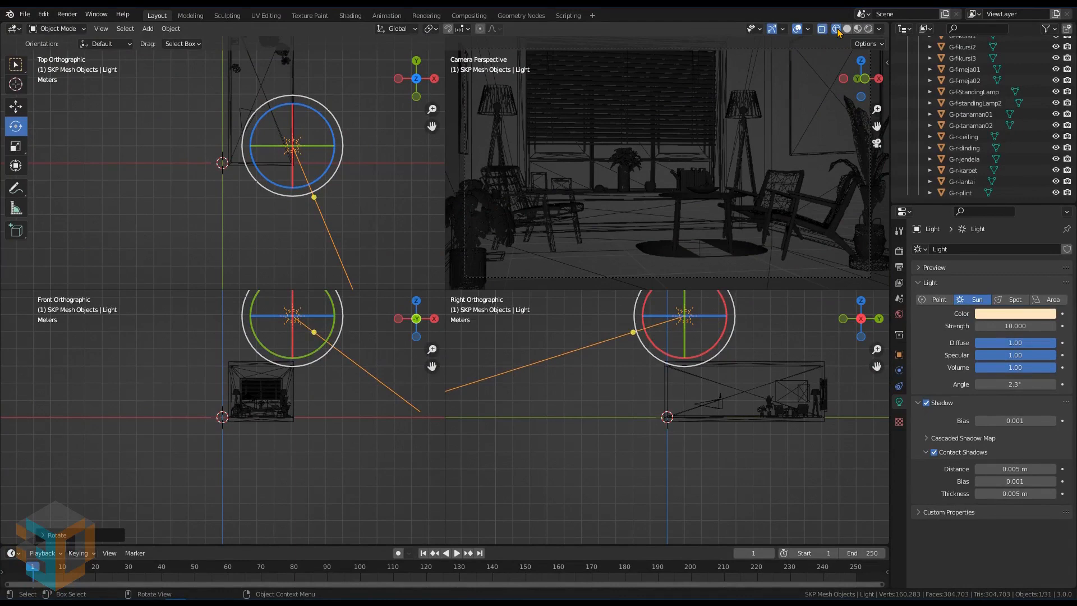
pyautogui.click(147, 28)
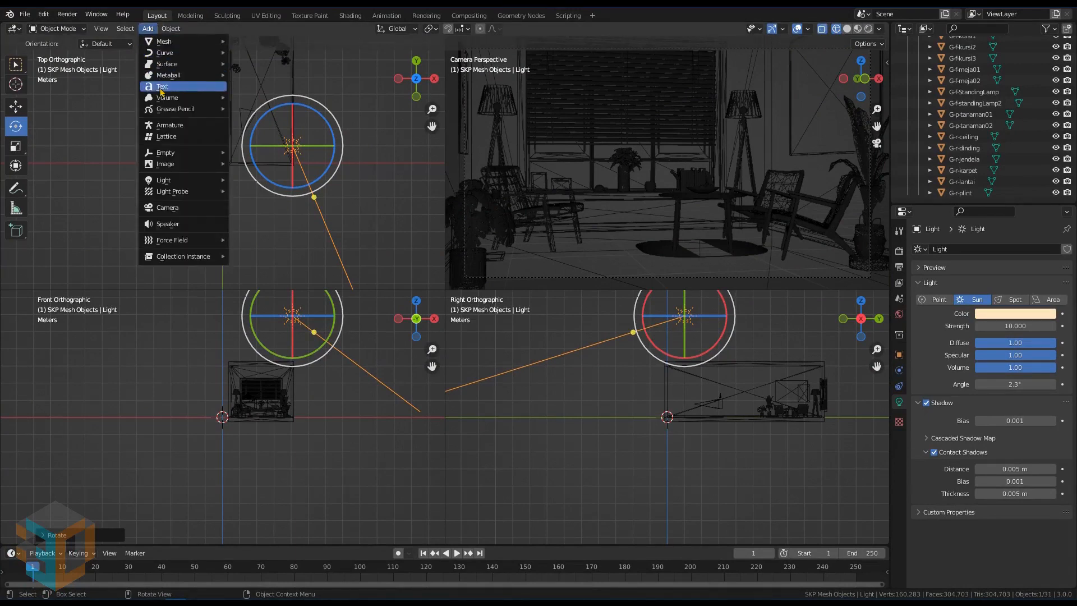
pyautogui.moveTo(169, 187)
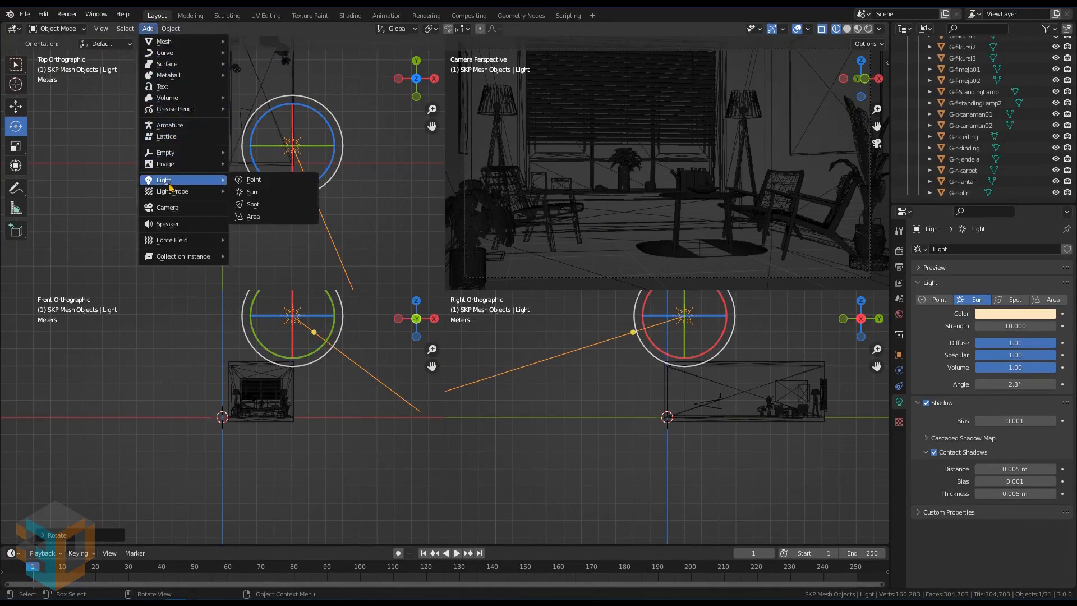
pyautogui.click(275, 180)
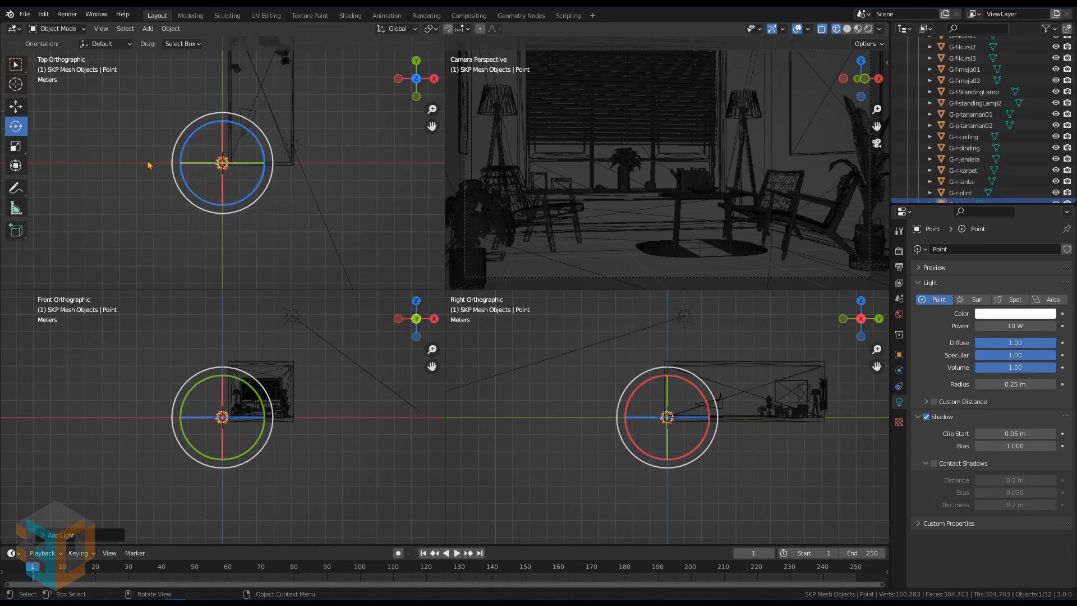
# Move the point light from the origin into the room and raise it above the floor
pyautogui.click(17, 106)
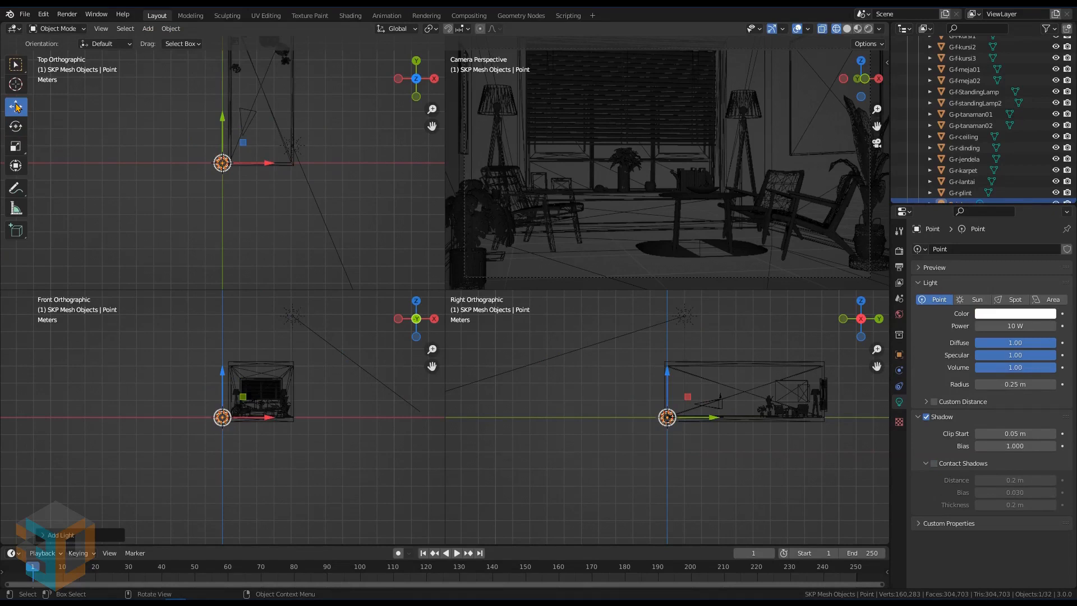
pyautogui.moveTo(269, 166); pyautogui.dragTo(324, 164)
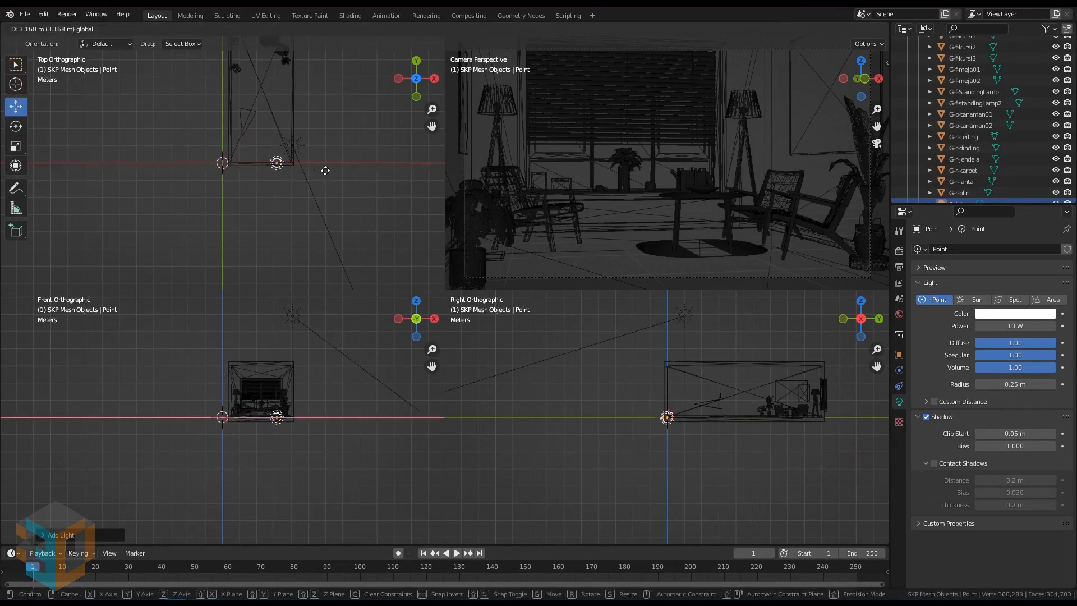
pyautogui.moveTo(278, 122); pyautogui.dragTo(263, 90)
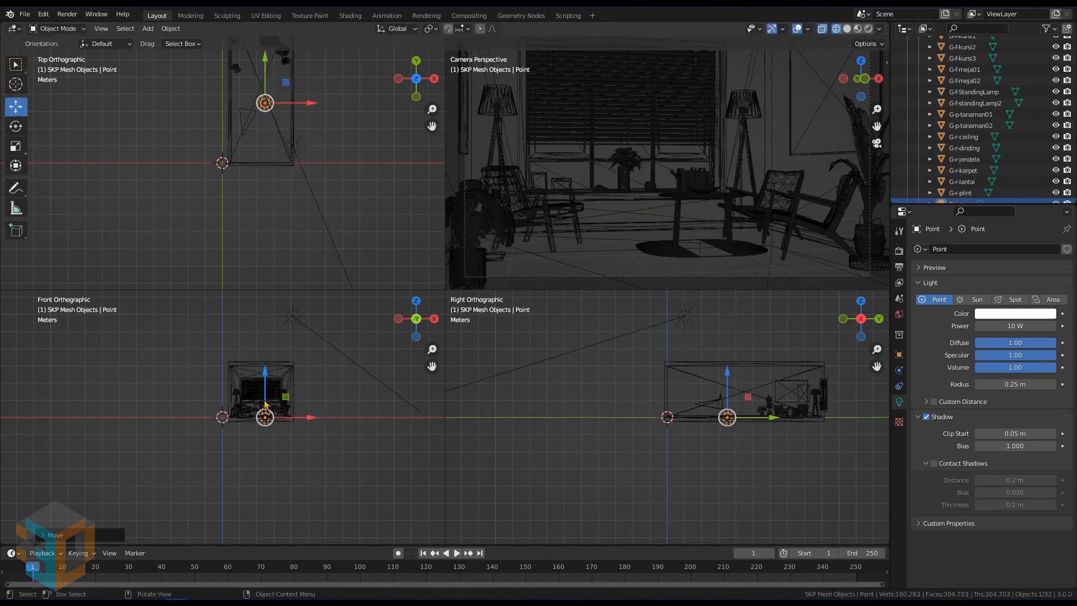
pyautogui.moveTo(265, 416); pyautogui.dragTo(241, 397)
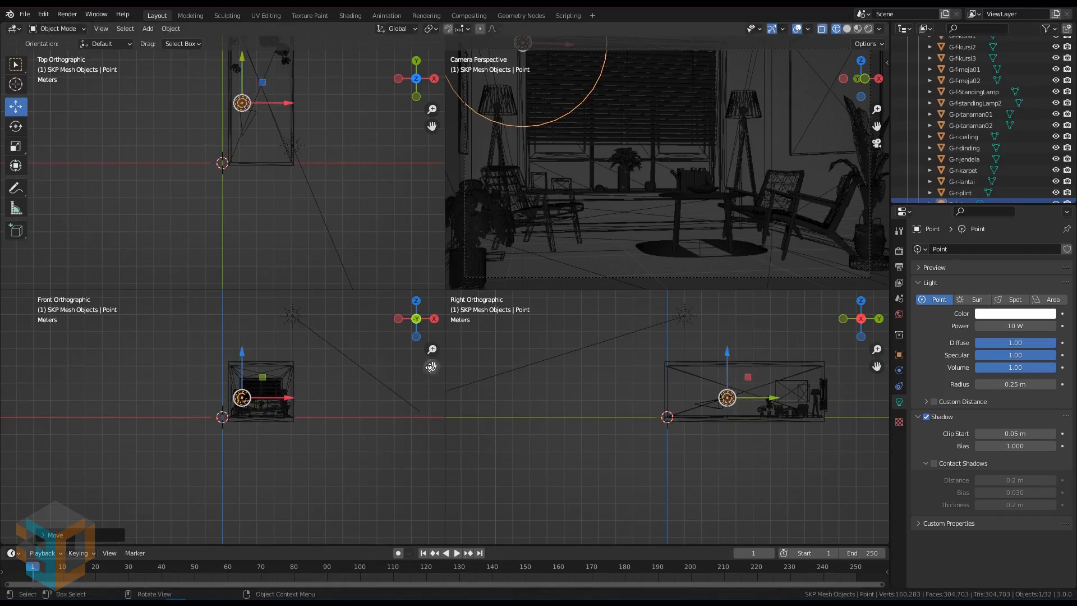
# Position the point light inside the shade of the standing lamp behind the red armchair
pyautogui.moveTo(432, 349); pyautogui.dragTo(279, 468)
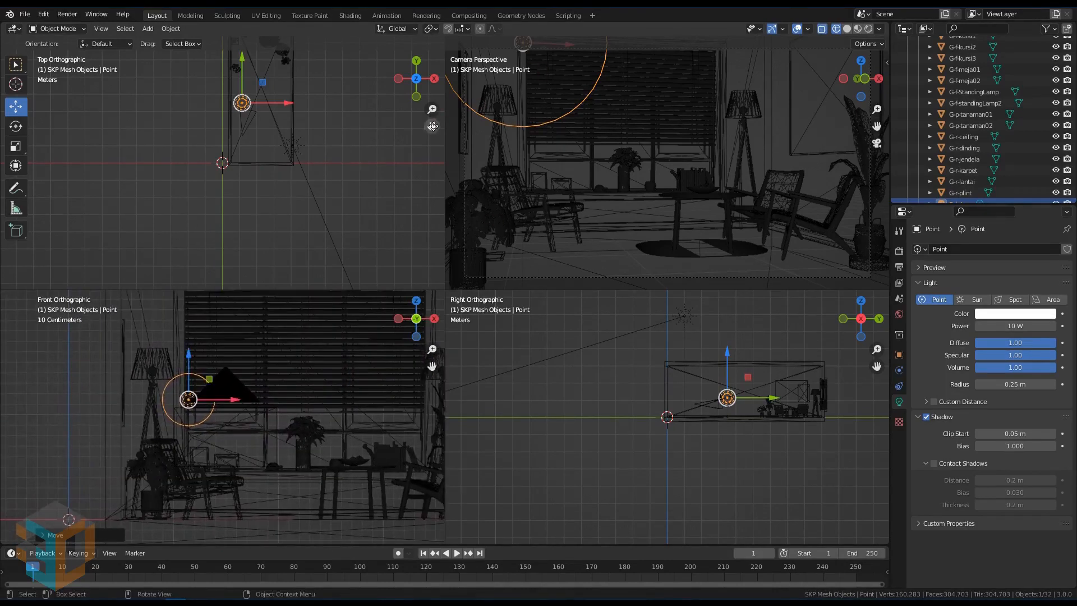
pyautogui.moveTo(432, 126); pyautogui.dragTo(457, 140)
pyautogui.moveTo(877, 349); pyautogui.dragTo(534, 446)
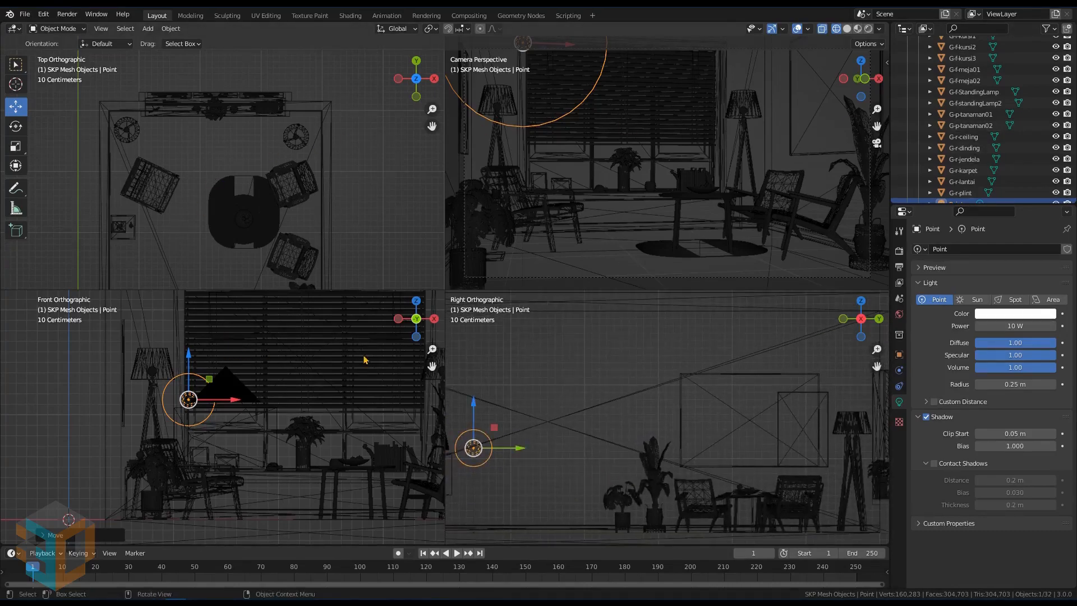
pyautogui.moveTo(468, 443); pyautogui.dragTo(846, 416)
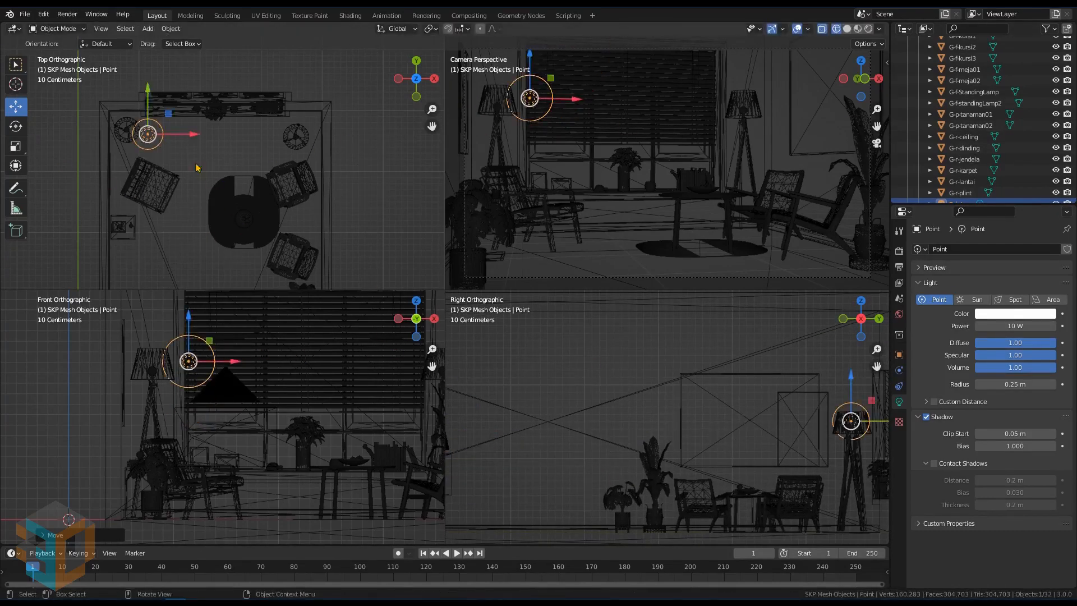
pyautogui.moveTo(147, 134); pyautogui.dragTo(125, 129)
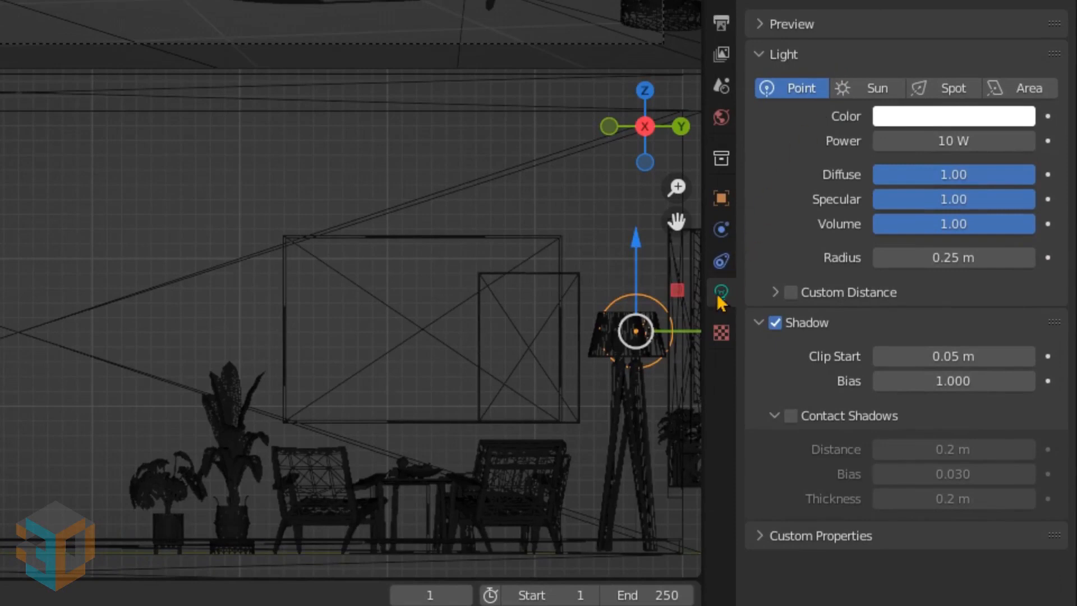
# Set the standing-lamp point light's power to 3 W and its radius to 0.1 m
pyautogui.click(968, 141)
pyautogui.write('3')
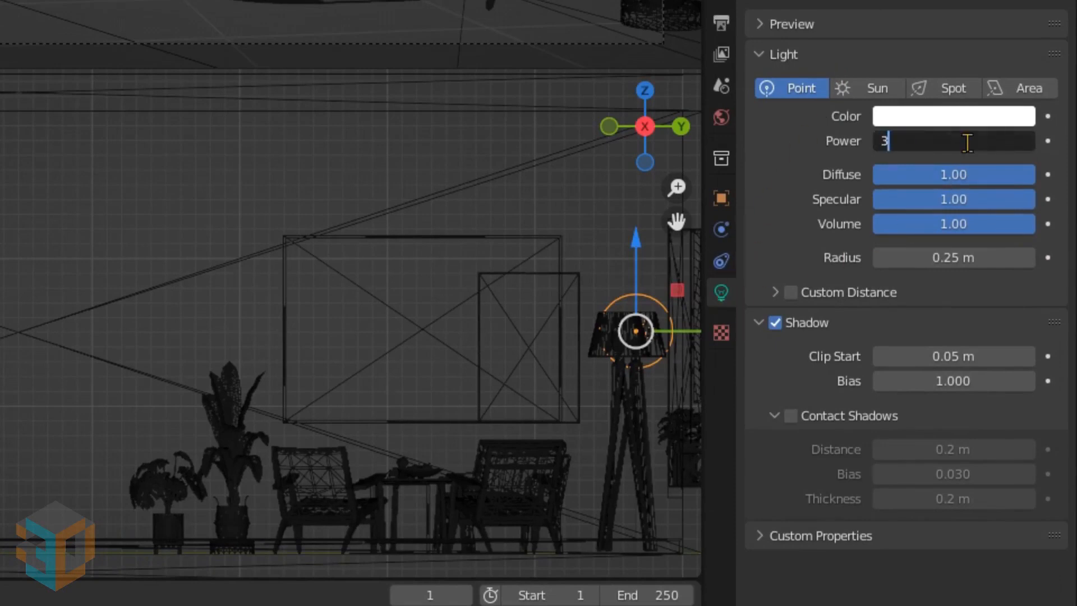
pyautogui.press('Return')
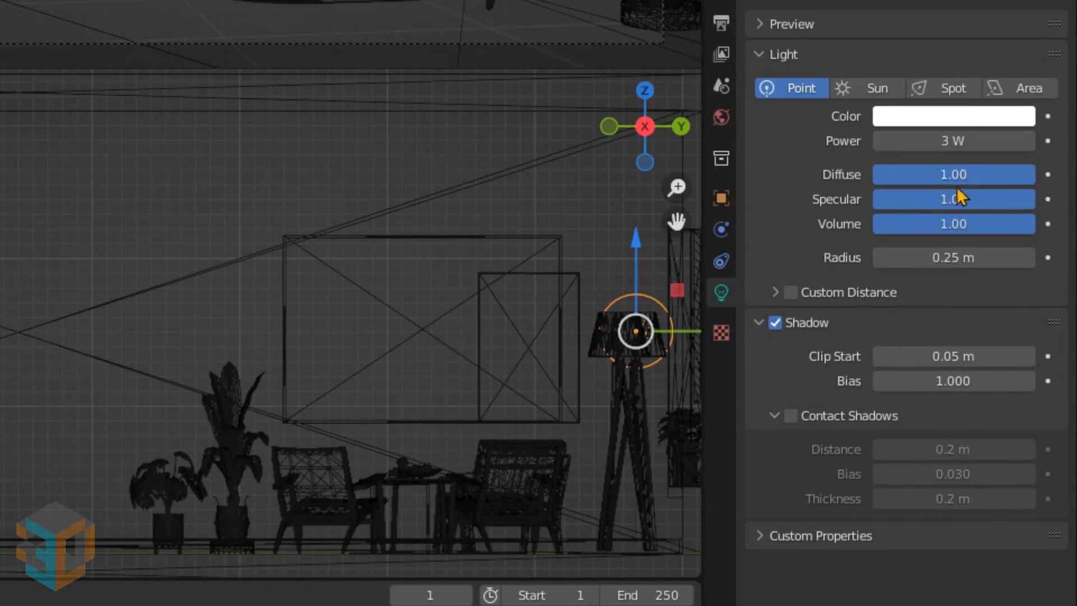
pyautogui.click(950, 259)
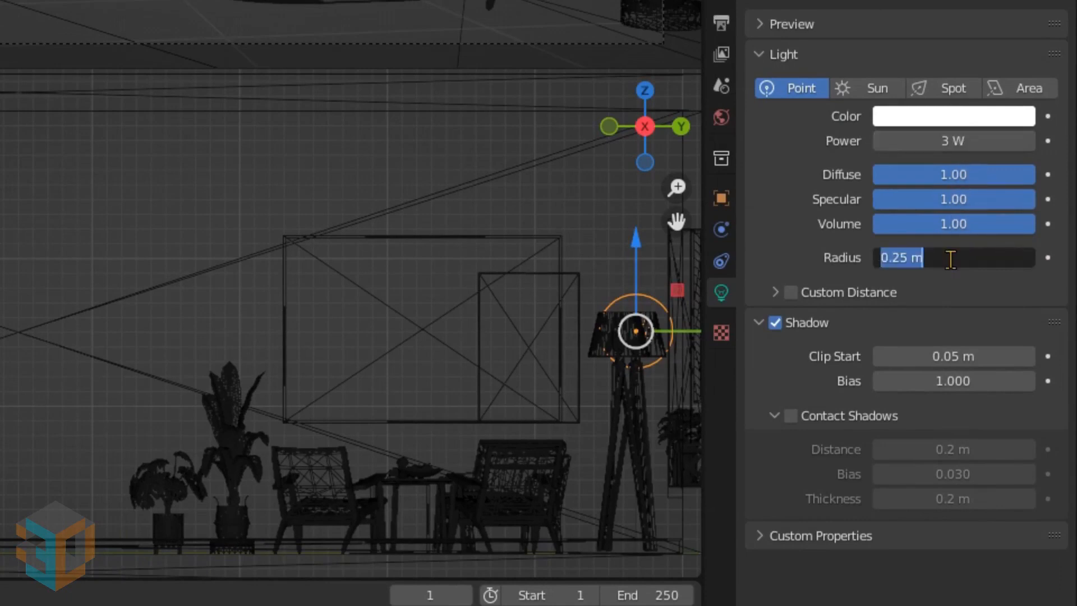
pyautogui.write('0.1')
pyautogui.press('Return')
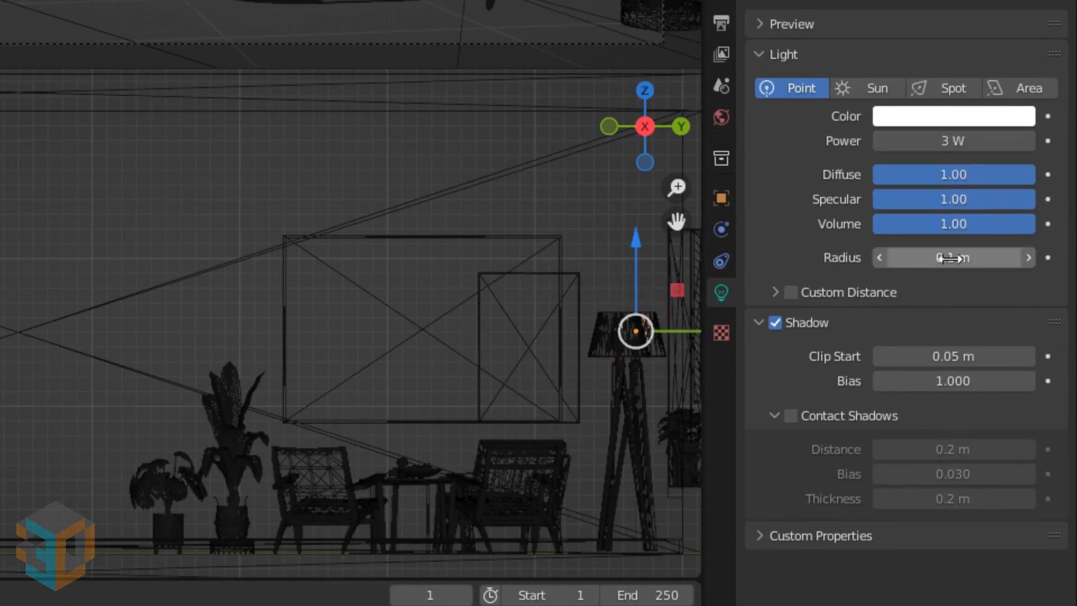
# Enable contact shadows for the point light with distance 0.05 m, bias 0.001 and thickness 0.05 m
pyautogui.click(760, 326)
pyautogui.click(759, 325)
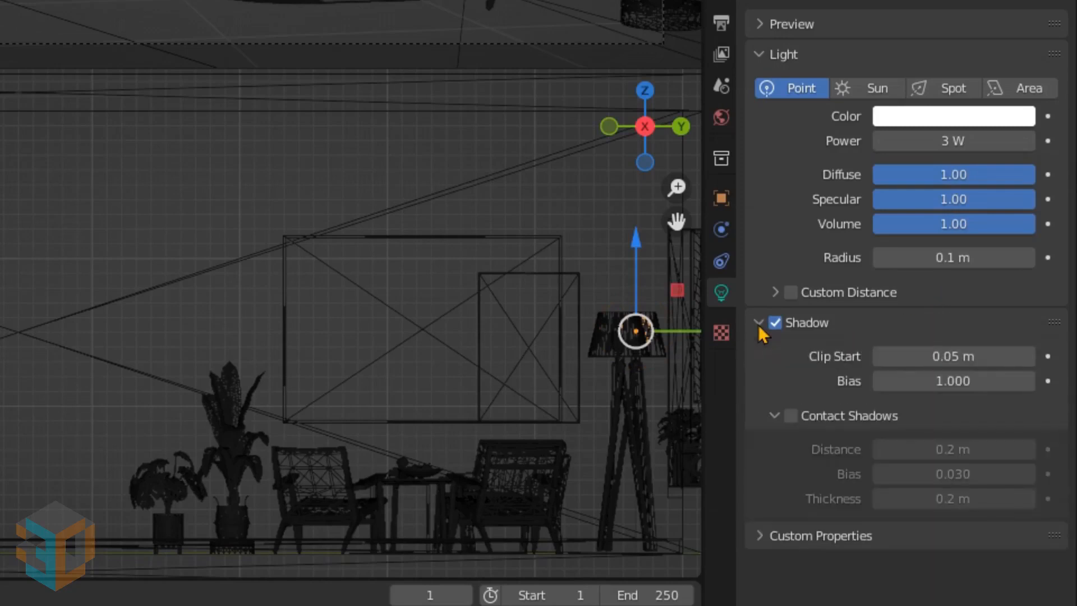
pyautogui.click(791, 415)
pyautogui.doubleClick(981, 448)
pyautogui.write('0.05')
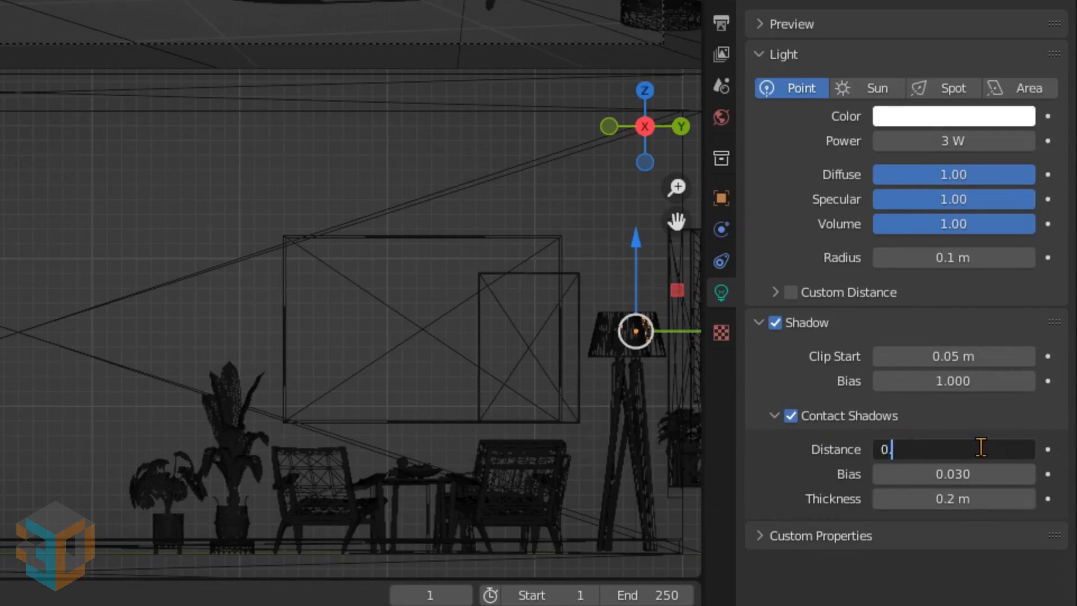
pyautogui.press('Return')
pyautogui.doubleClick(960, 474)
pyautogui.write('0.001')
pyautogui.press('Return')
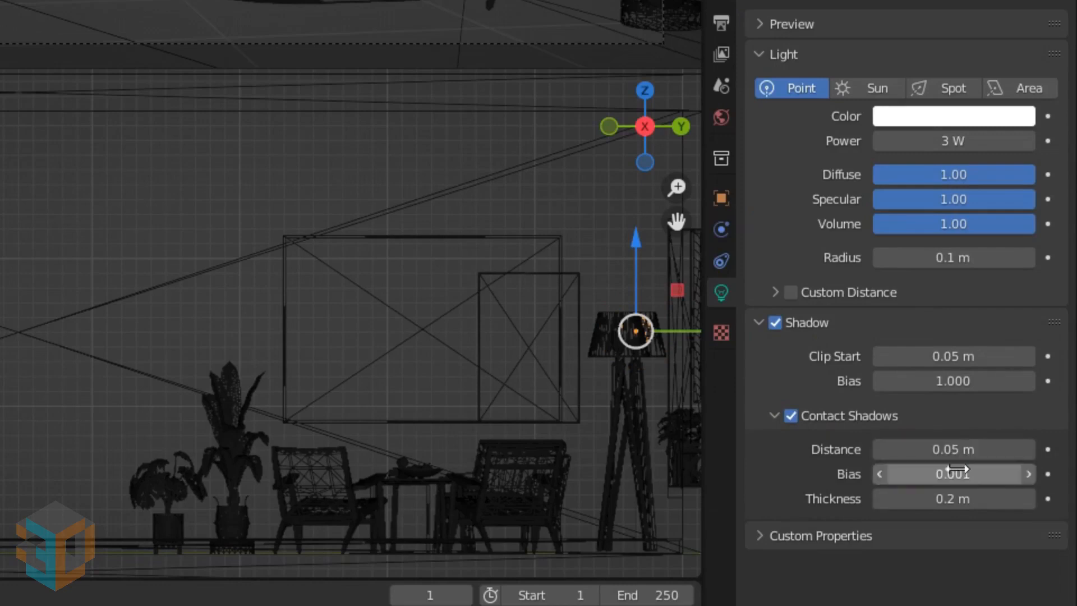
pyautogui.doubleClick(959, 499)
pyautogui.write('0.05')
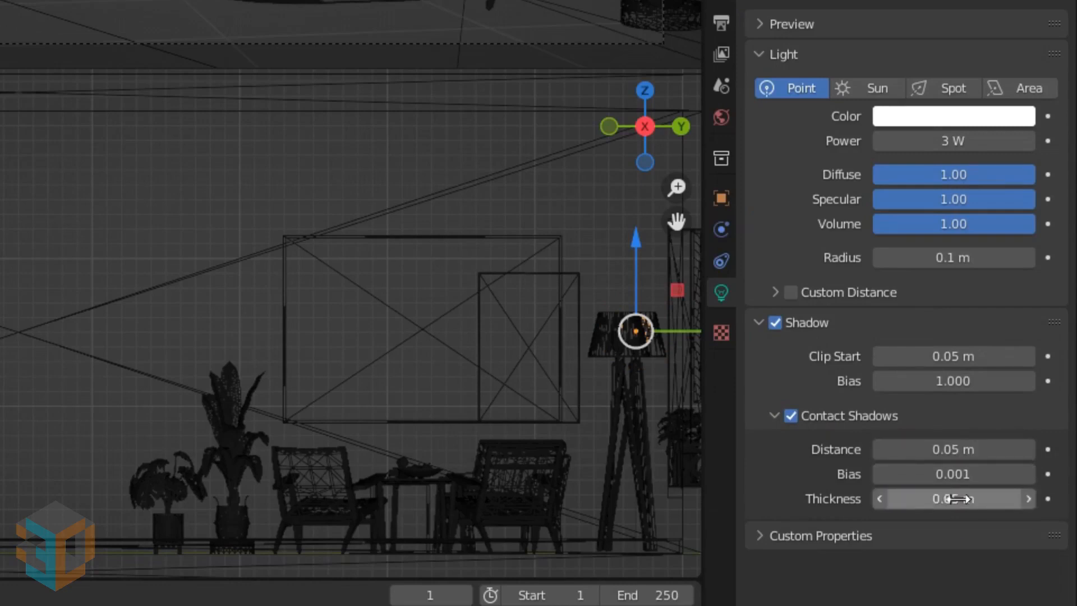
pyautogui.press('Return')
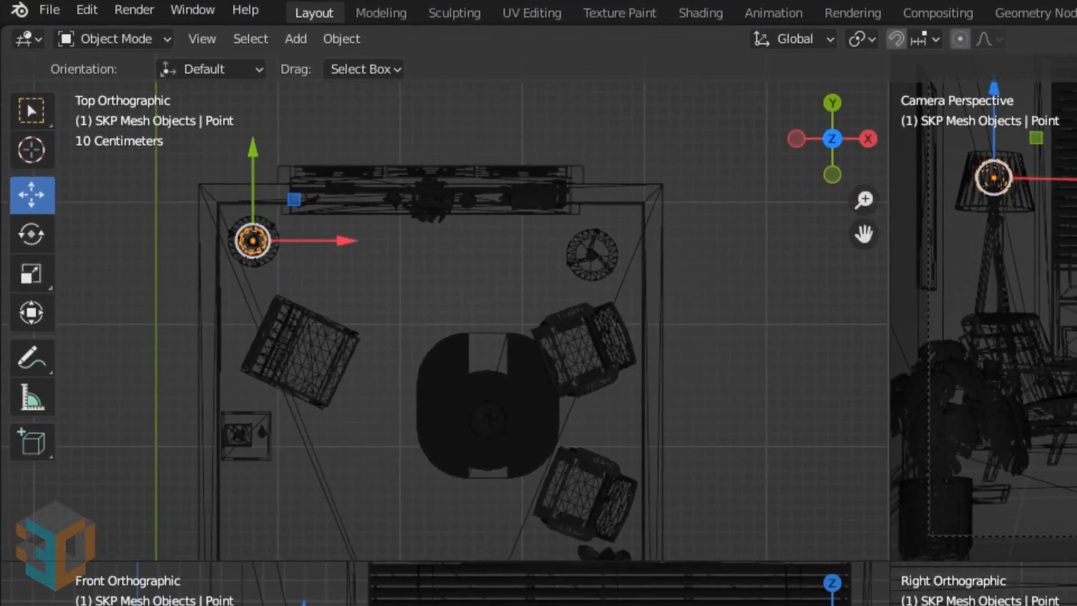
# Make a linked duplicate of the point light and place it inside the other standing lamp's shade
pyautogui.click(323, 39)
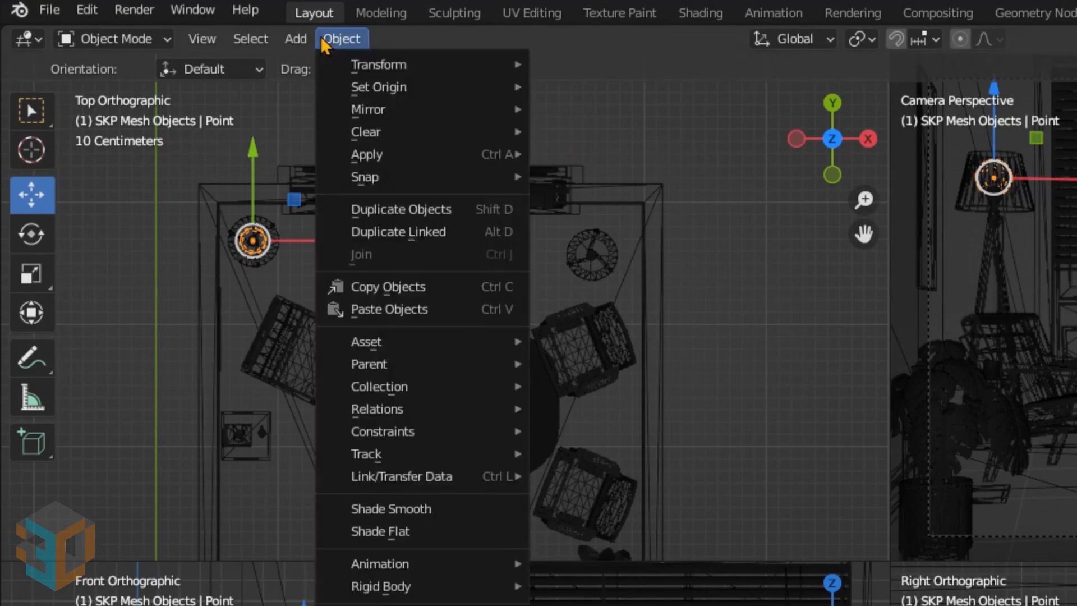
pyautogui.click(368, 238)
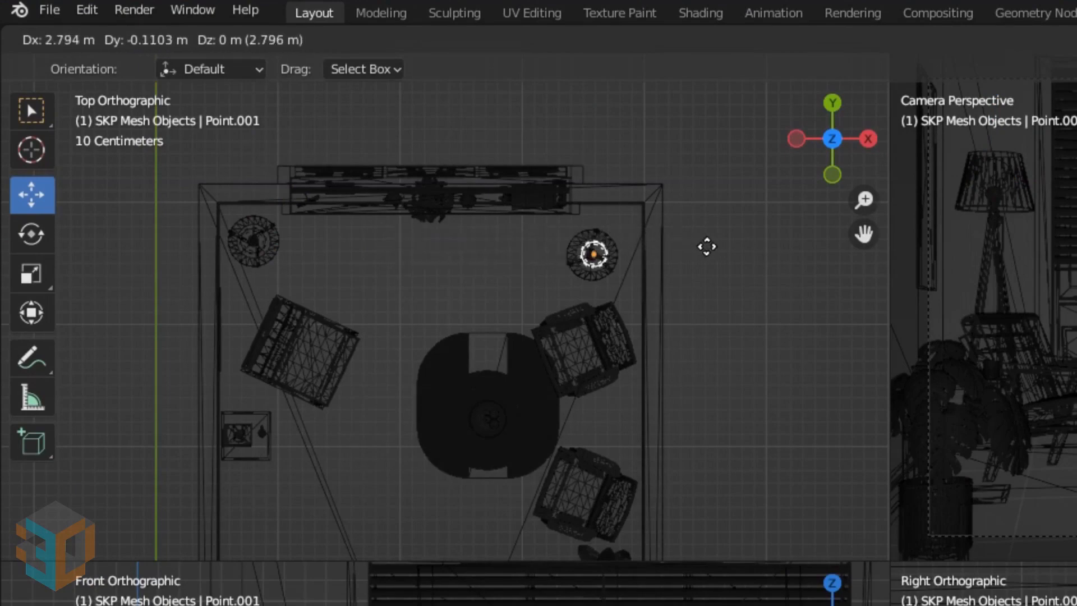
pyautogui.click(708, 247)
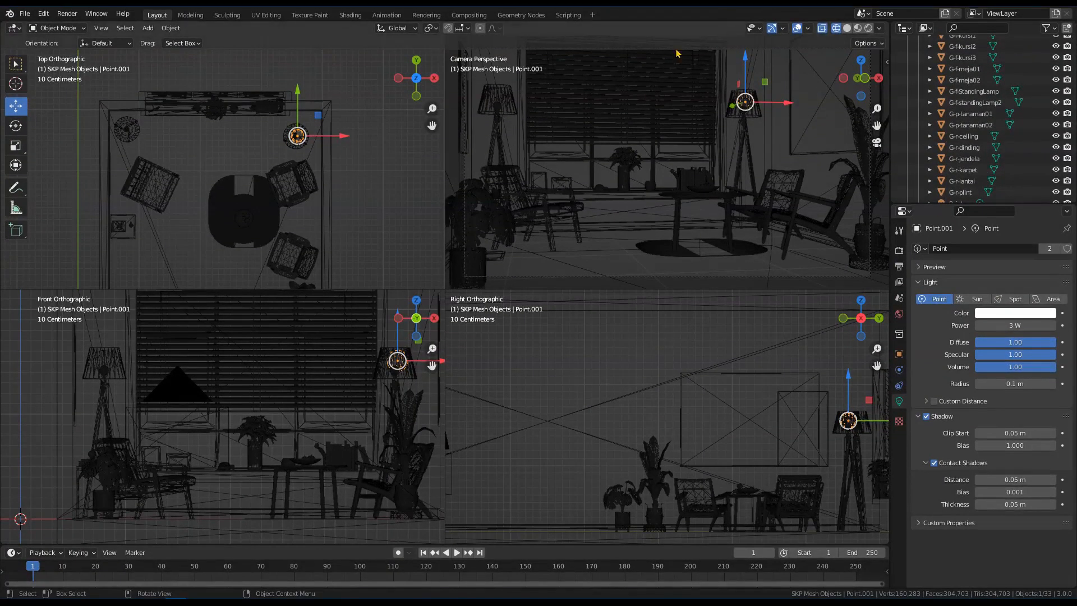
# Add an irradiance volume light probe to the scene
pyautogui.moveTo(432, 108); pyautogui.dragTo(439, 144)
pyautogui.moveTo(432, 348); pyautogui.dragTo(412, 409)
pyautogui.moveTo(877, 348)
pyautogui.mouseDown()
pyautogui.moveTo(877, 367)
pyautogui.moveTo(935, 387)
pyautogui.moveTo(877, 358)
pyautogui.moveTo(892, 355)
pyautogui.mouseUp()
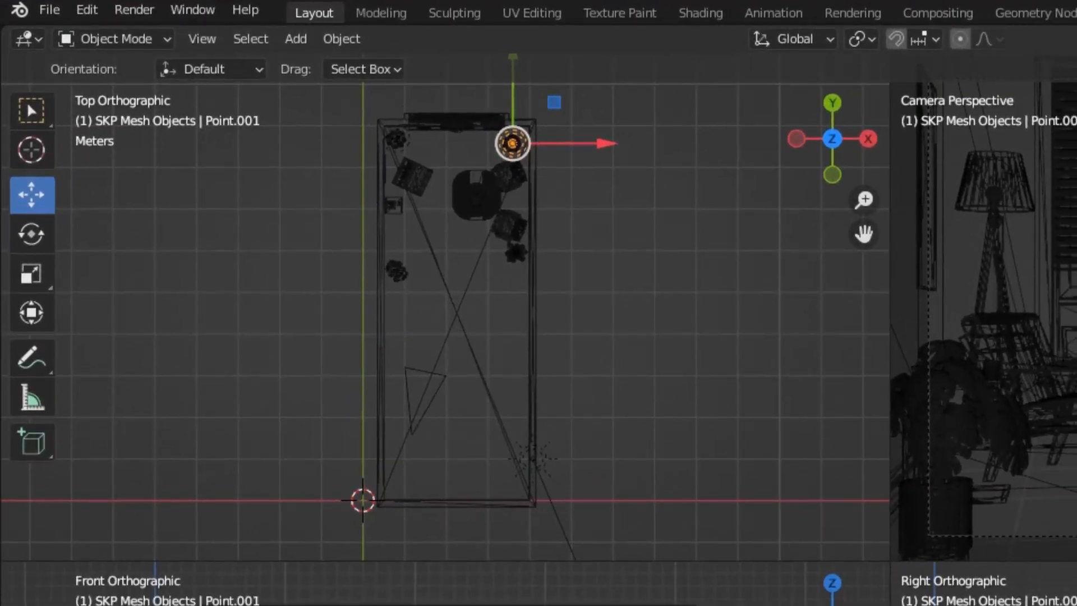
pyautogui.click(298, 40)
pyautogui.moveTo(320, 367)
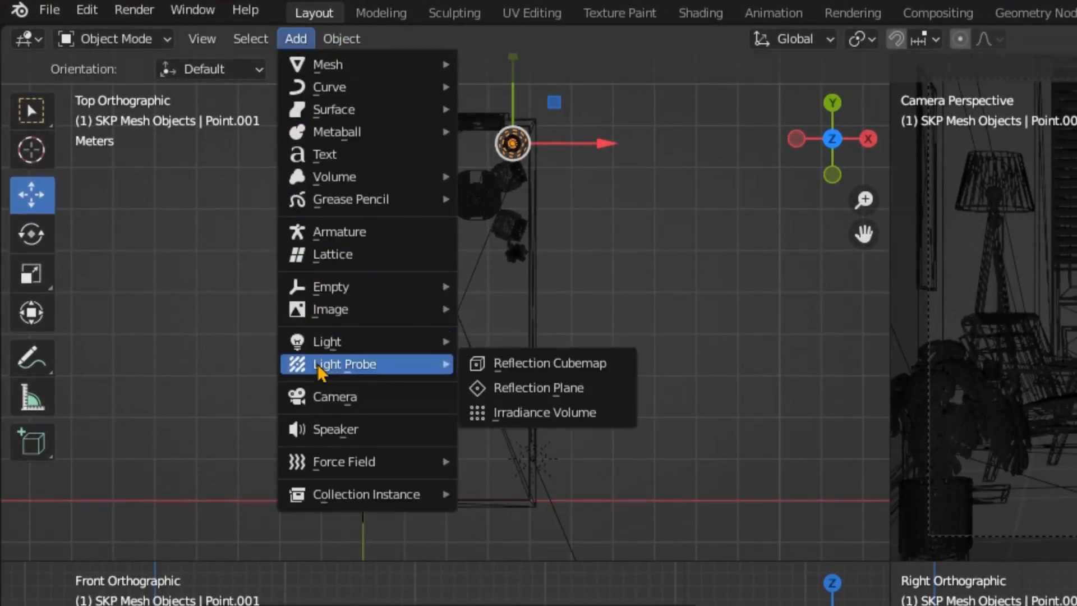
pyautogui.click(498, 413)
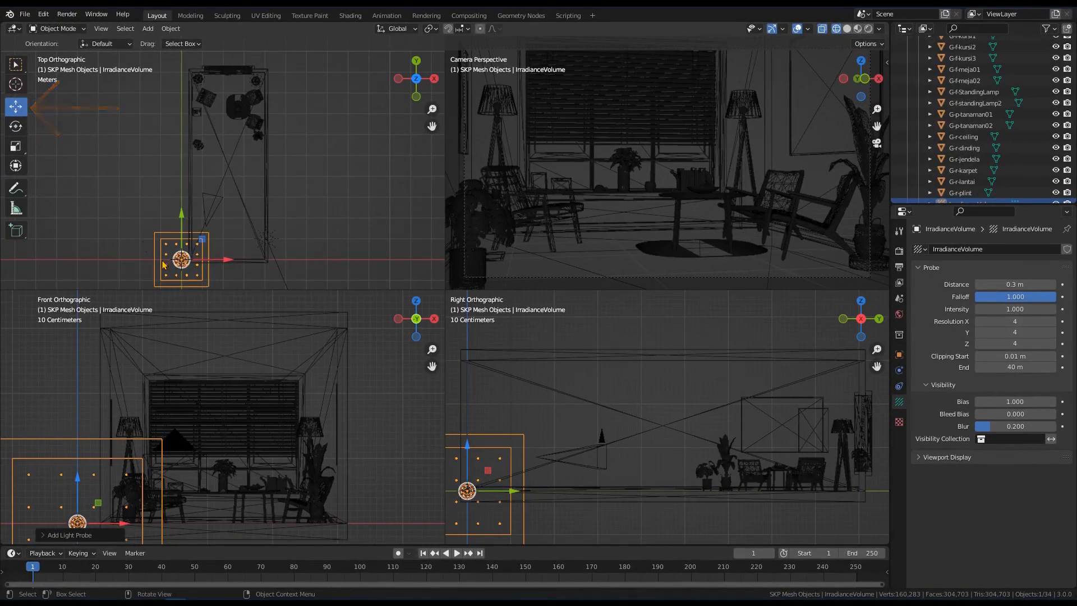
# Move the irradiance volume from the origin to the centre of the room in the top, front and right views
pyautogui.moveTo(182, 263); pyautogui.dragTo(227, 166)
pyautogui.moveTo(233, 520); pyautogui.dragTo(228, 422)
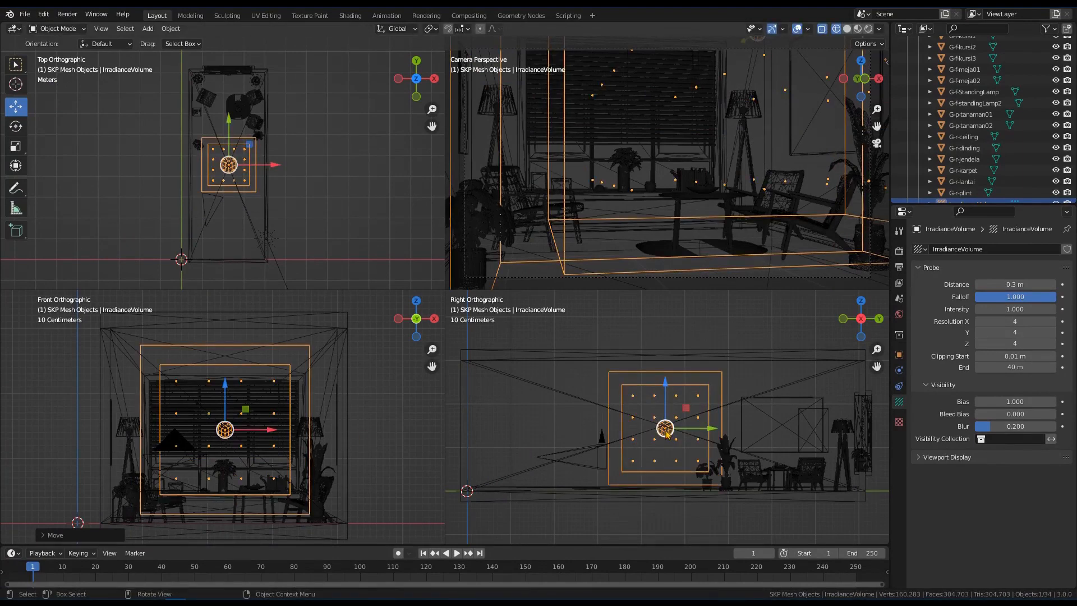
pyautogui.moveTo(666, 435); pyautogui.dragTo(663, 433)
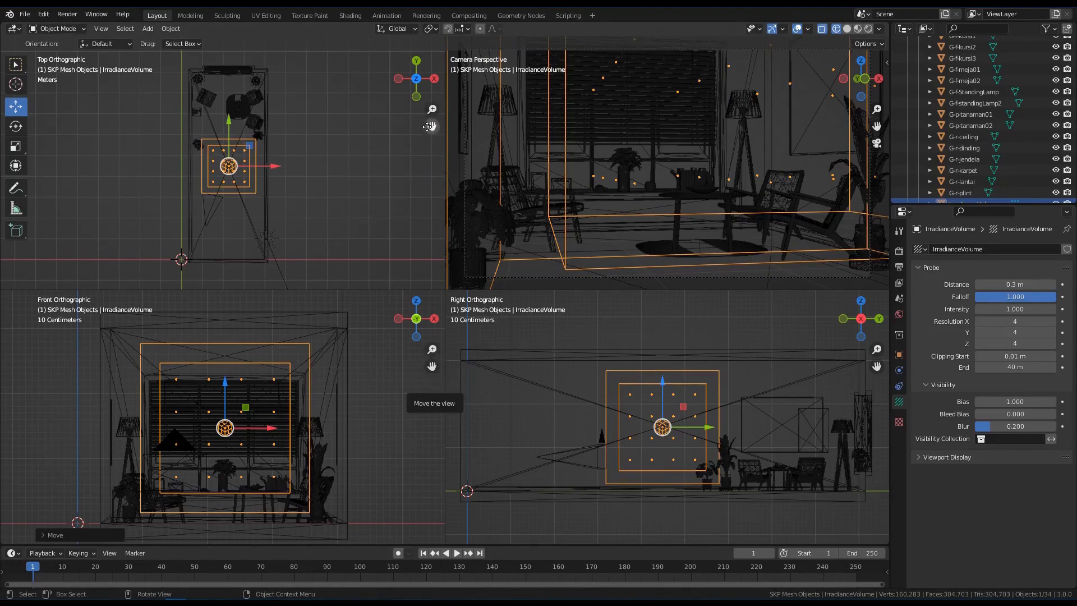
# Scale the irradiance volume along X, Z and Y until it encloses the whole room
pyautogui.click(12, 147)
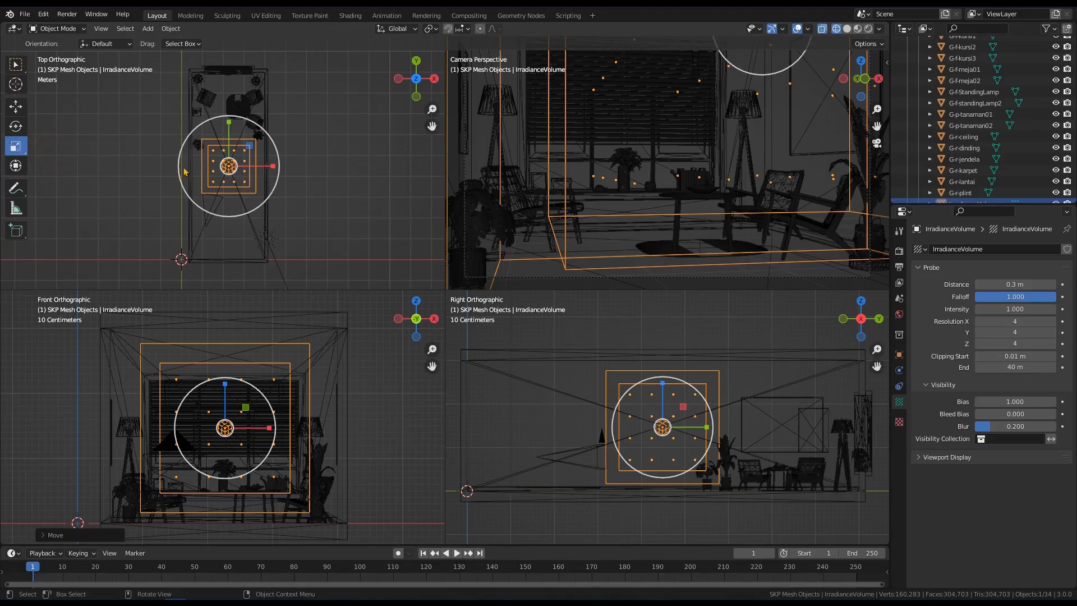
pyautogui.moveTo(273, 166); pyautogui.dragTo(305, 166)
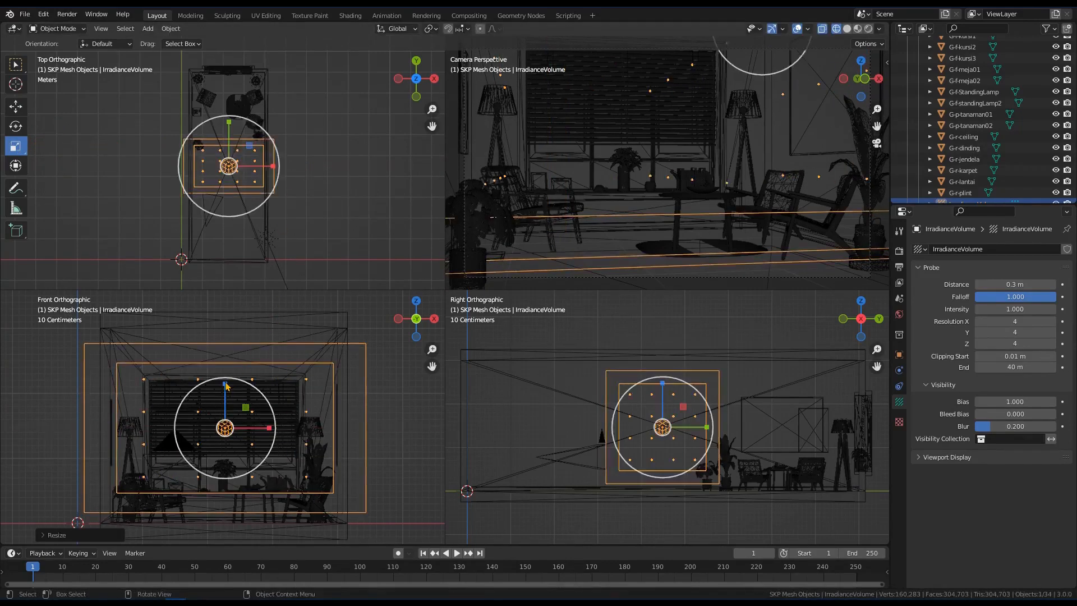
pyautogui.moveTo(226, 386); pyautogui.dragTo(225, 355)
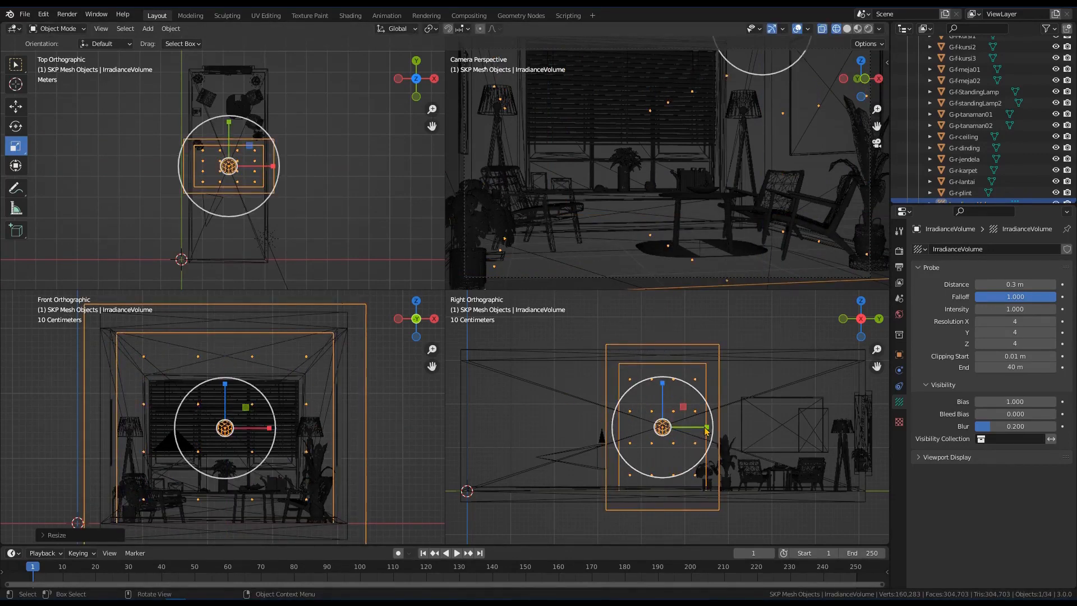
pyautogui.moveTo(702, 428); pyautogui.dragTo(858, 436)
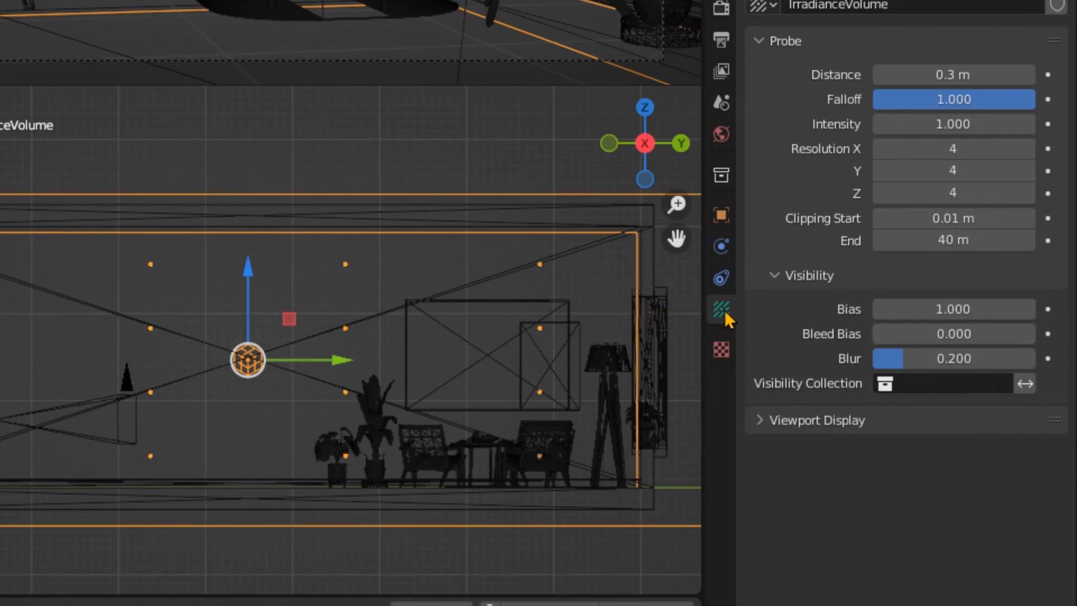
# Set the irradiance volume's resolution to 8 in X, 24 in Y and 8 in Z
pyautogui.click(969, 147)
pyautogui.press('Return')
pyautogui.click(962, 171)
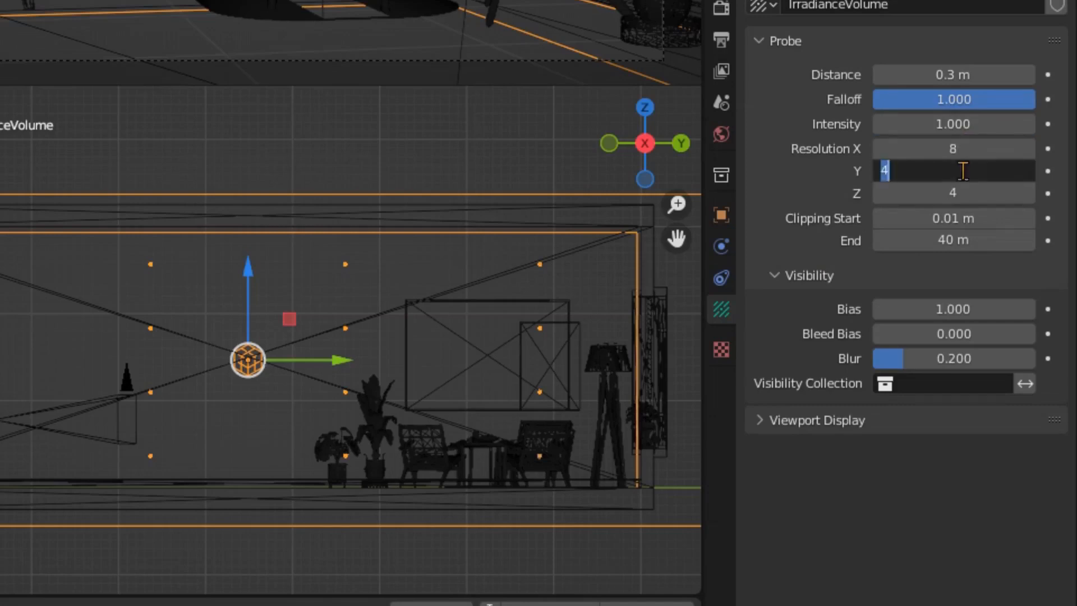
pyautogui.write('24')
pyautogui.press('Return')
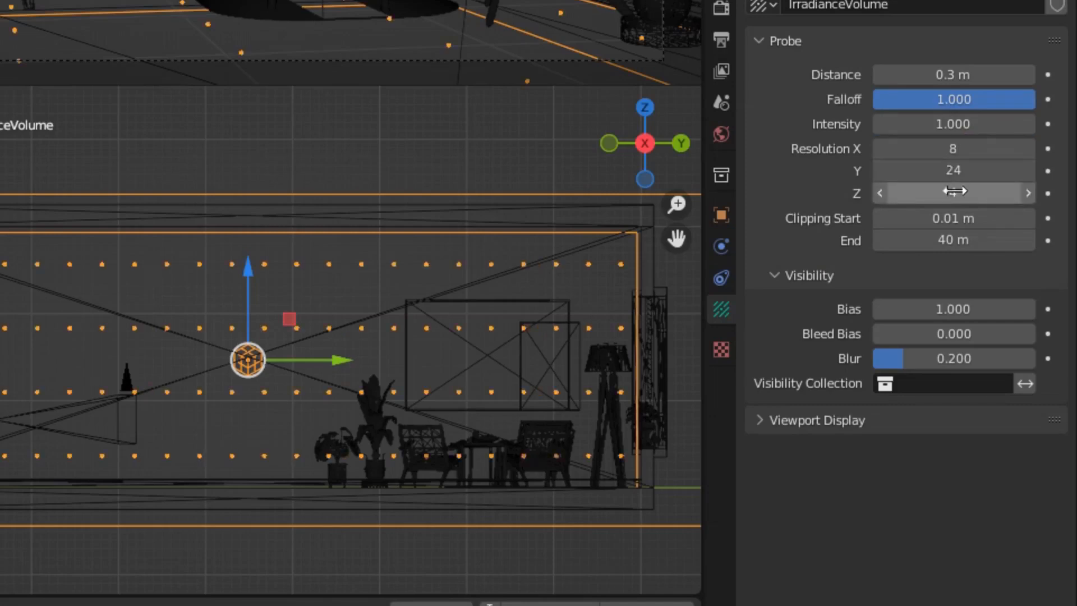
pyautogui.click(955, 191)
pyautogui.write('8')
pyautogui.press('Return')
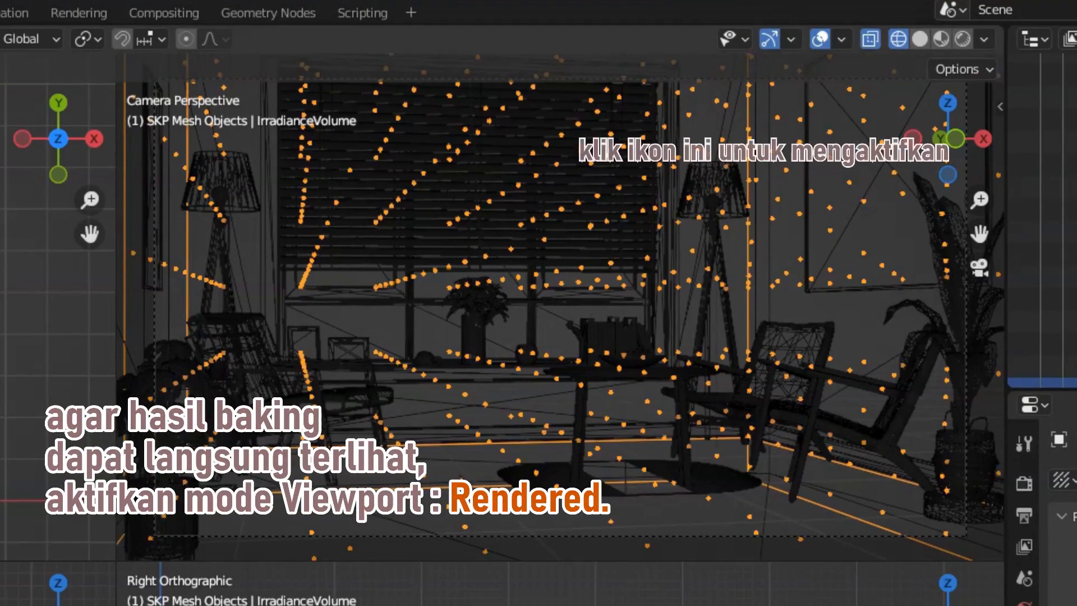
# Switch the viewport shading to Rendered and bake the scene's indirect lighting
pyautogui.click(424, 520)
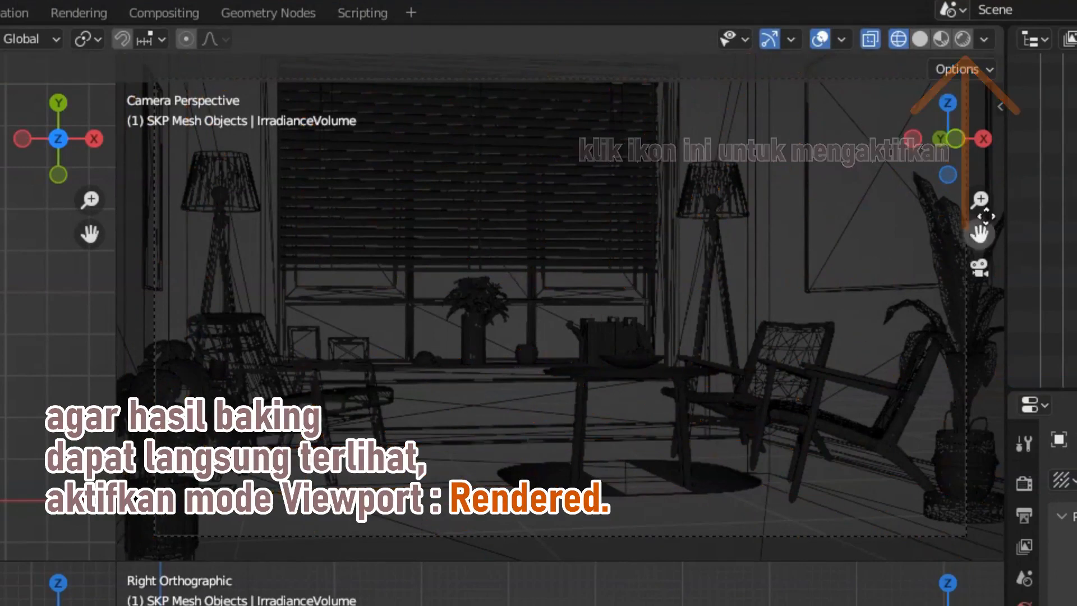
pyautogui.click(964, 39)
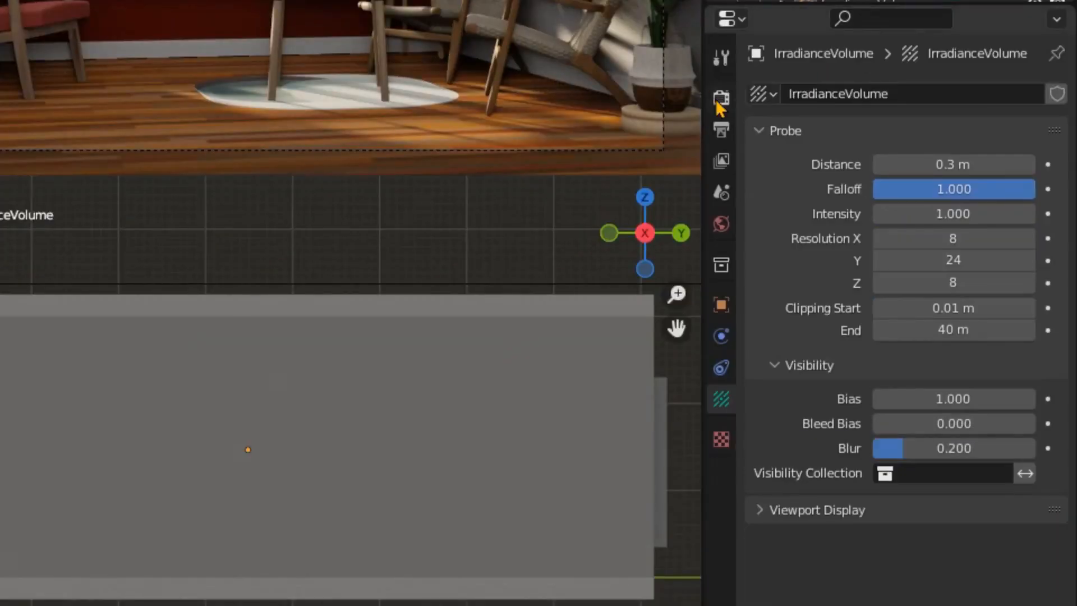
pyautogui.click(720, 101)
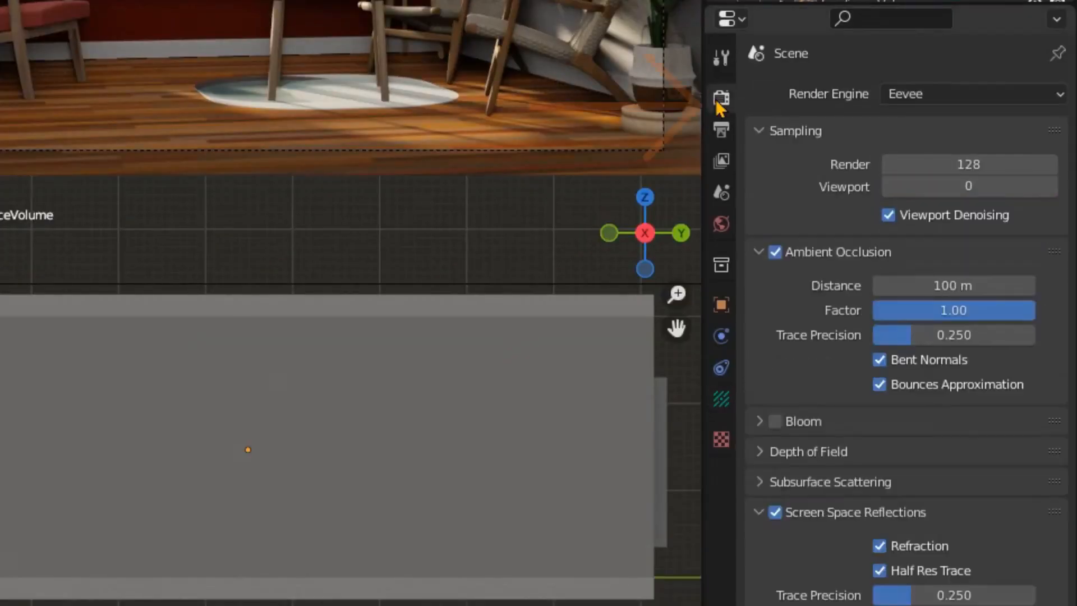
pyautogui.scroll(-15, 859, 459)
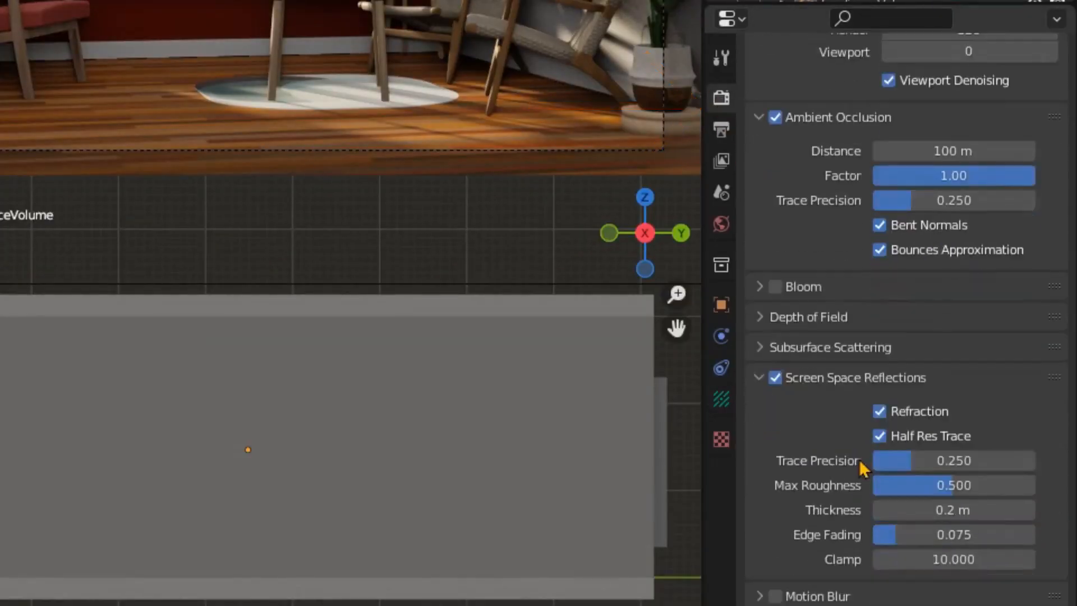
pyautogui.scroll(-2, 860, 469)
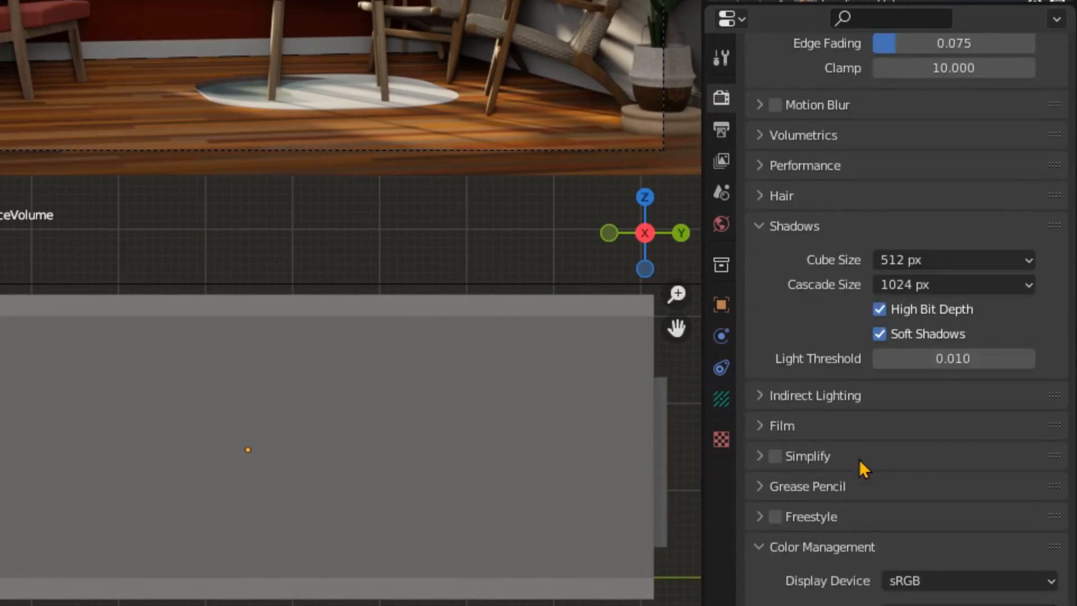
pyautogui.click(757, 395)
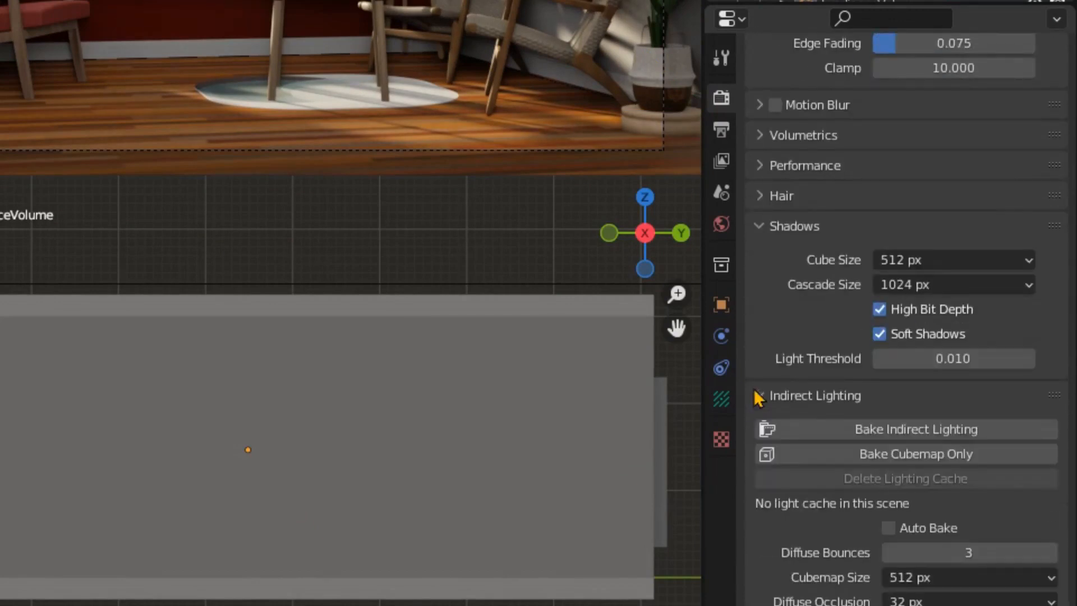
pyautogui.click(905, 431)
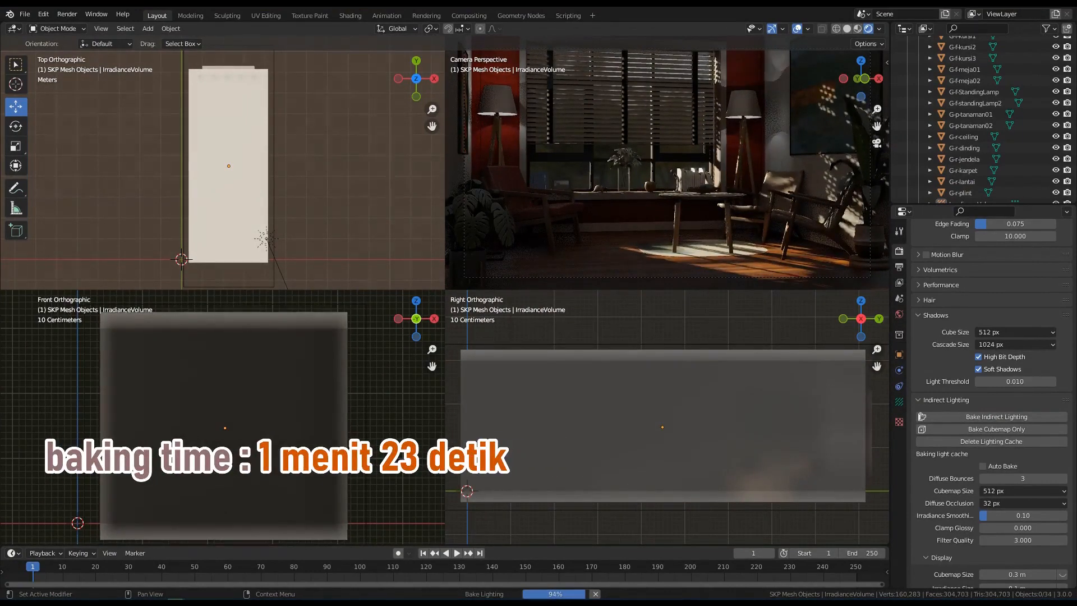
# Turn off the quad view so that the camera view fills the viewport
pyautogui.click(102, 29)
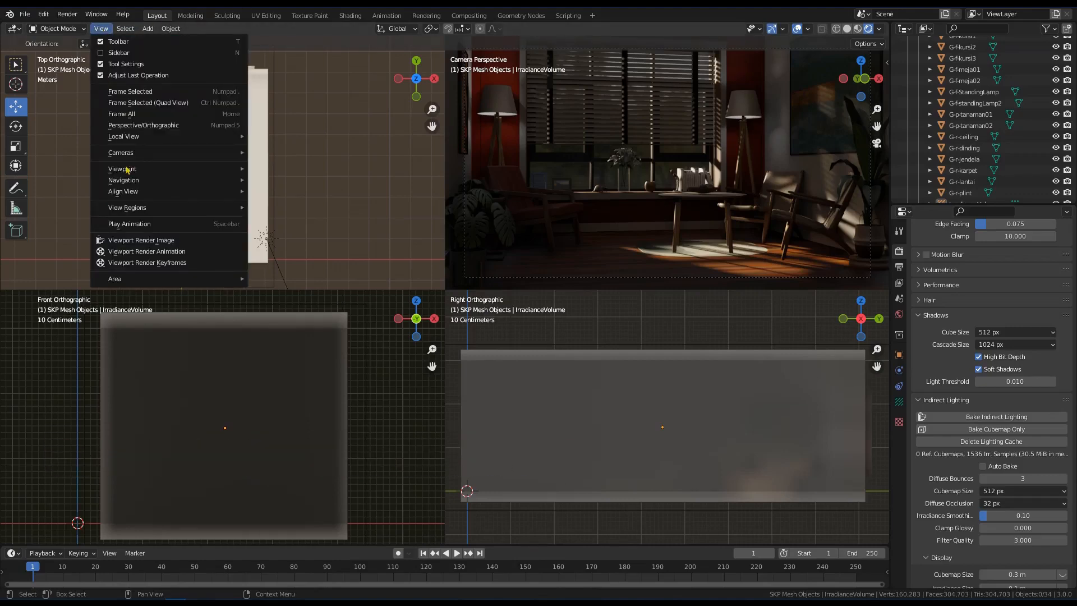
pyautogui.moveTo(135, 283)
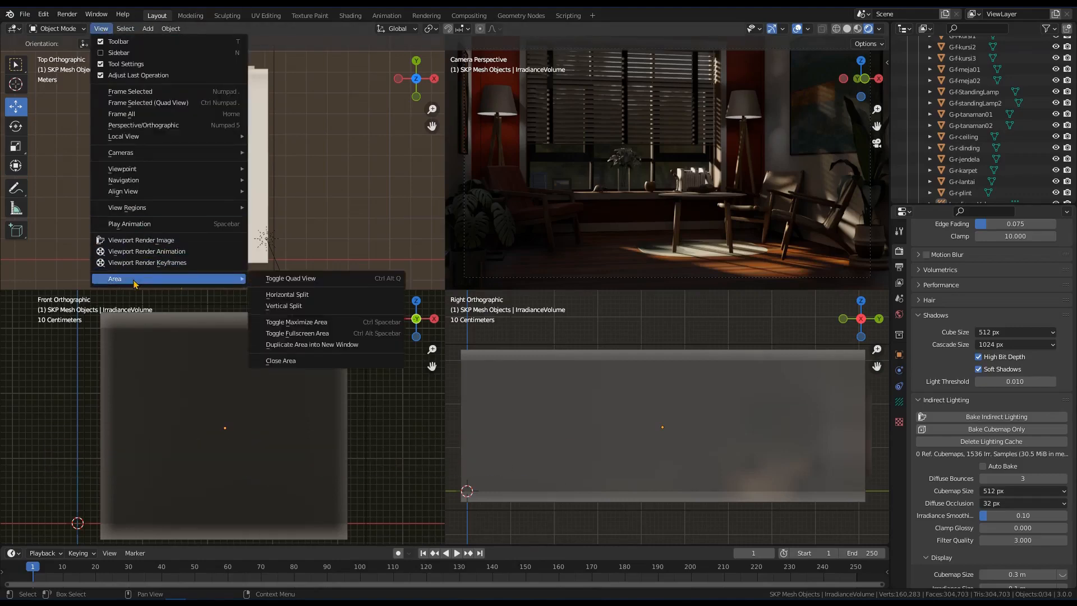
pyautogui.click(284, 279)
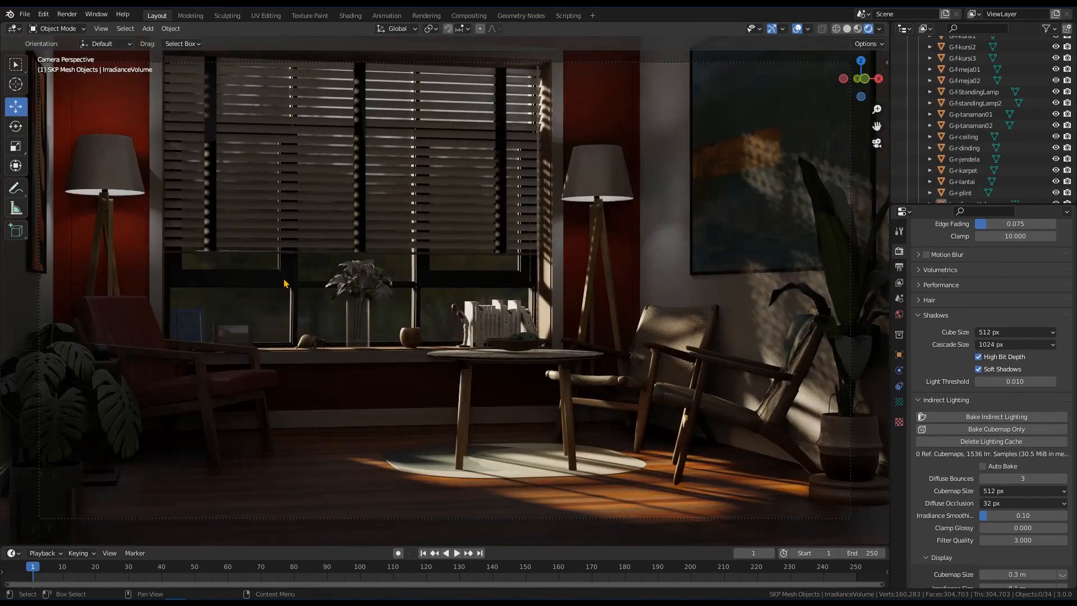
# Raise the world background's HDR strength to 5.2 to brighten the view outside the window
pyautogui.click(899, 316)
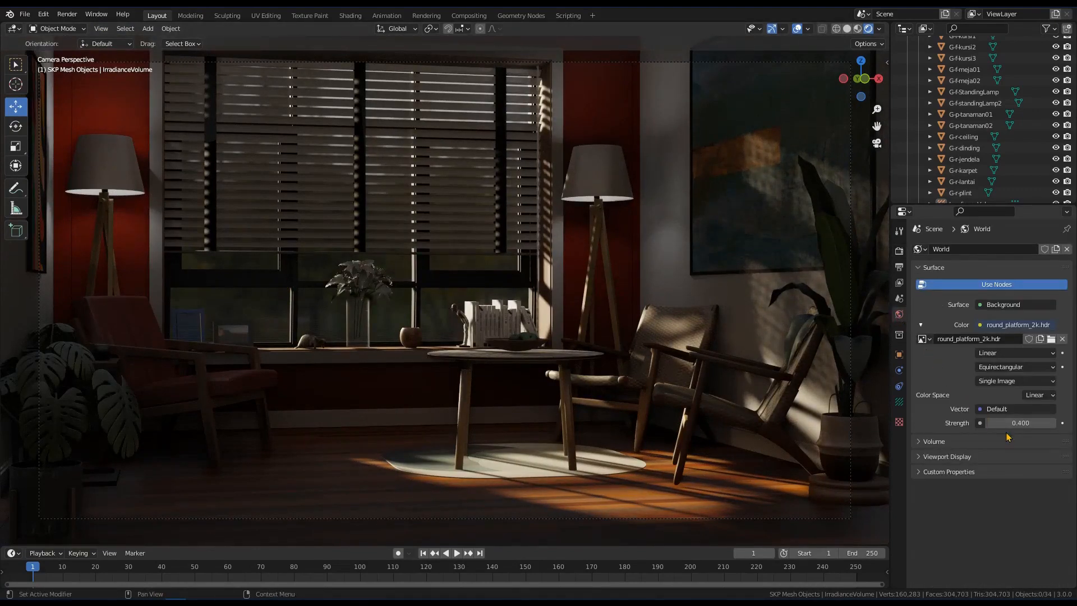
pyautogui.moveTo(1021, 423); pyautogui.dragTo(1048, 423)
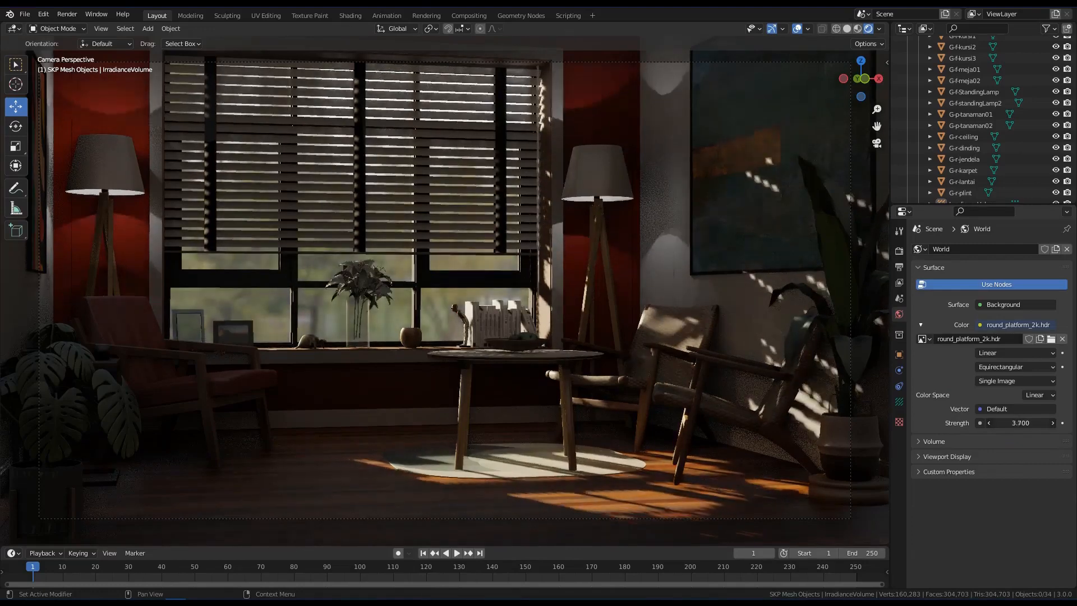
pyautogui.moveTo(1020, 423); pyautogui.dragTo(1009, 423)
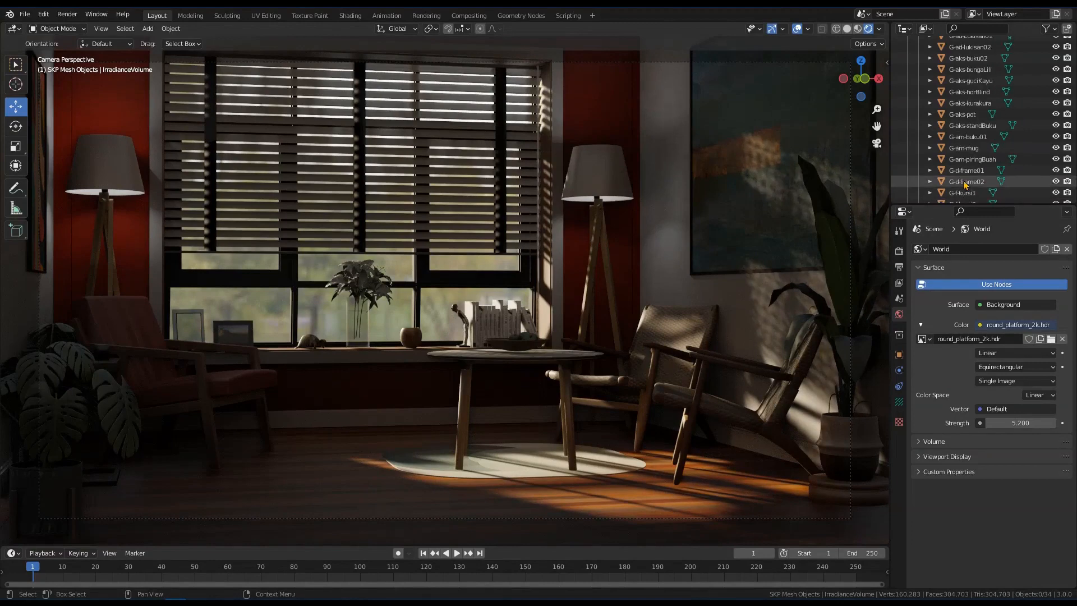
# Select the sun light and increase its angle to soften its shadows
pyautogui.scroll(10, 964, 185)
pyautogui.click(969, 65)
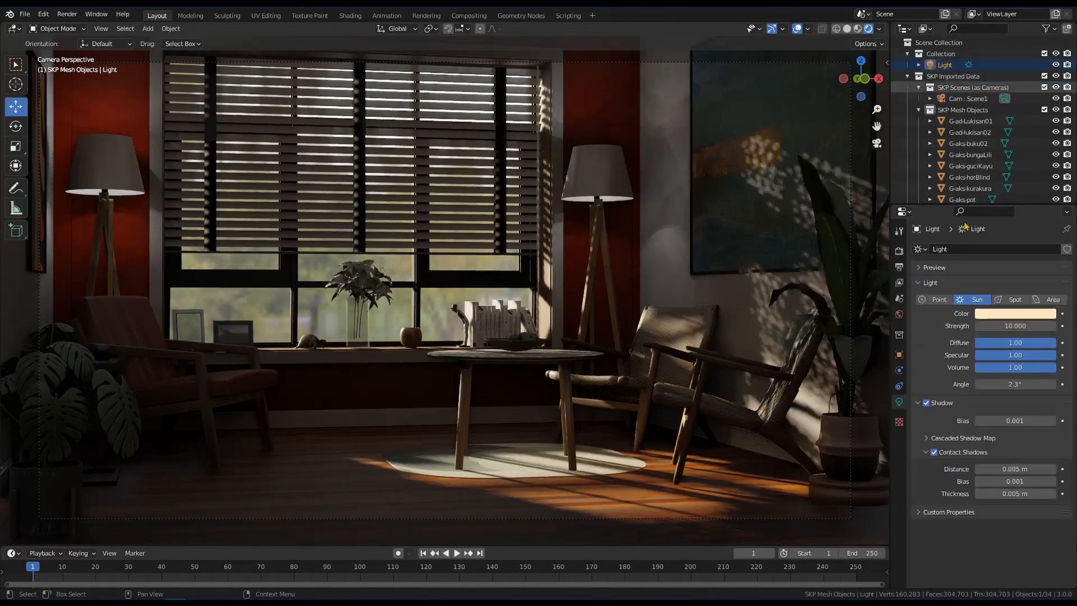
pyautogui.moveTo(1015, 384); pyautogui.dragTo(1045, 384)
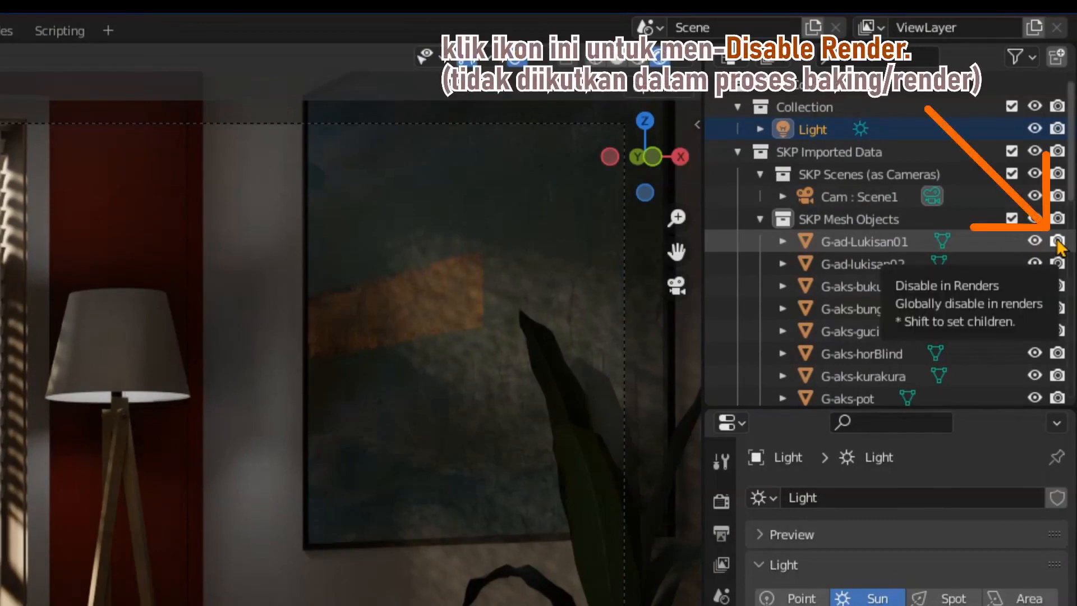
# Disable the G-ad-Lukisan01 painting in renders
pyautogui.click(1058, 241)
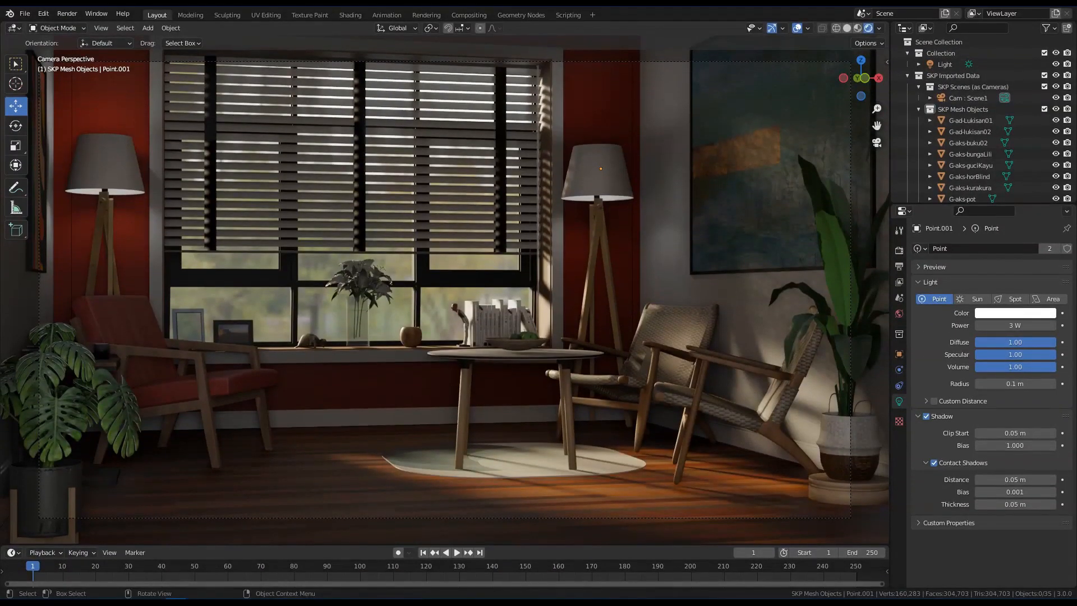
# Hide both standing lamps together with the lights Point and Point.001
pyautogui.click(124, 167)
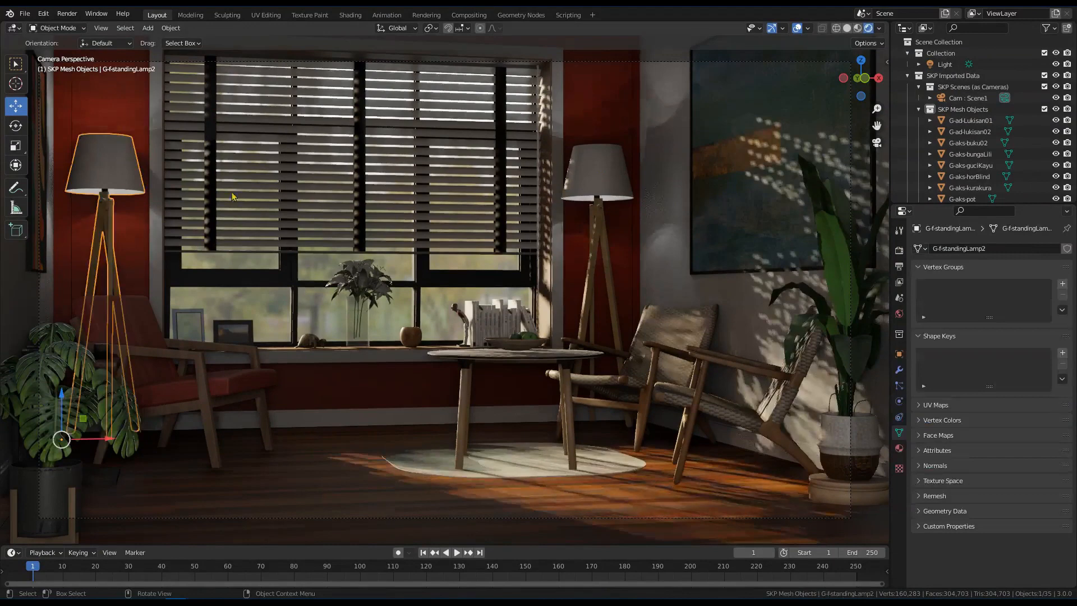
pyautogui.keyDown('shift'); pyautogui.click(596, 174); pyautogui.keyUp('shift')
pyautogui.scroll(-6, 963, 122)
pyautogui.scroll(-6, 963, 129)
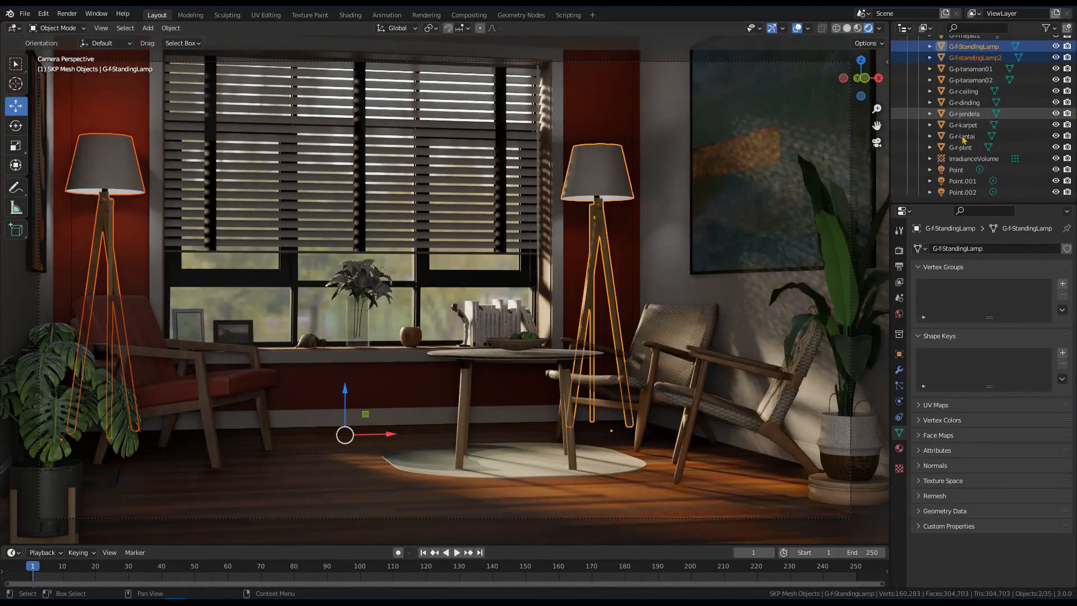
pyautogui.keyDown('ctrl'); pyautogui.click(963, 181); pyautogui.keyUp('ctrl')
pyautogui.keyDown('ctrl'); pyautogui.click(966, 171); pyautogui.keyUp('ctrl')
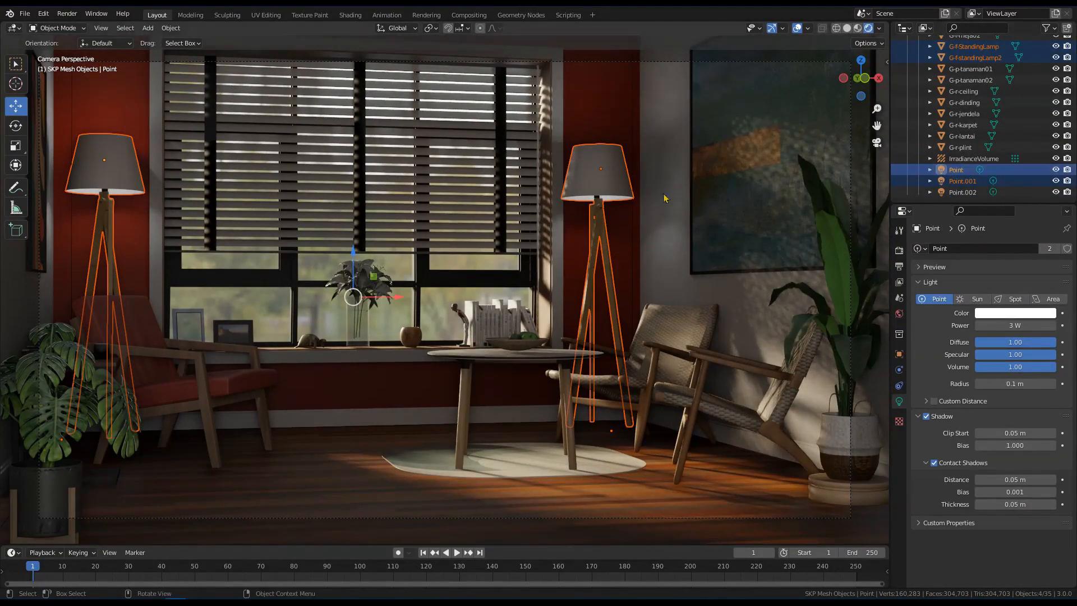
pyautogui.press('h')
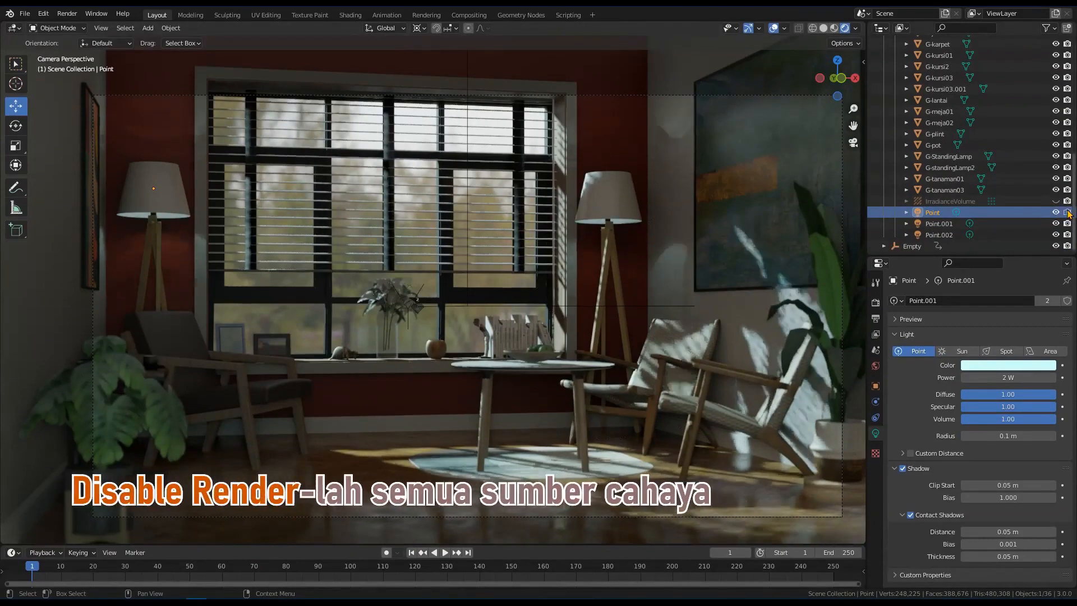
# Disable the sun light in renders and set the world background strength to 1
pyautogui.scroll(10, 1018, 197)
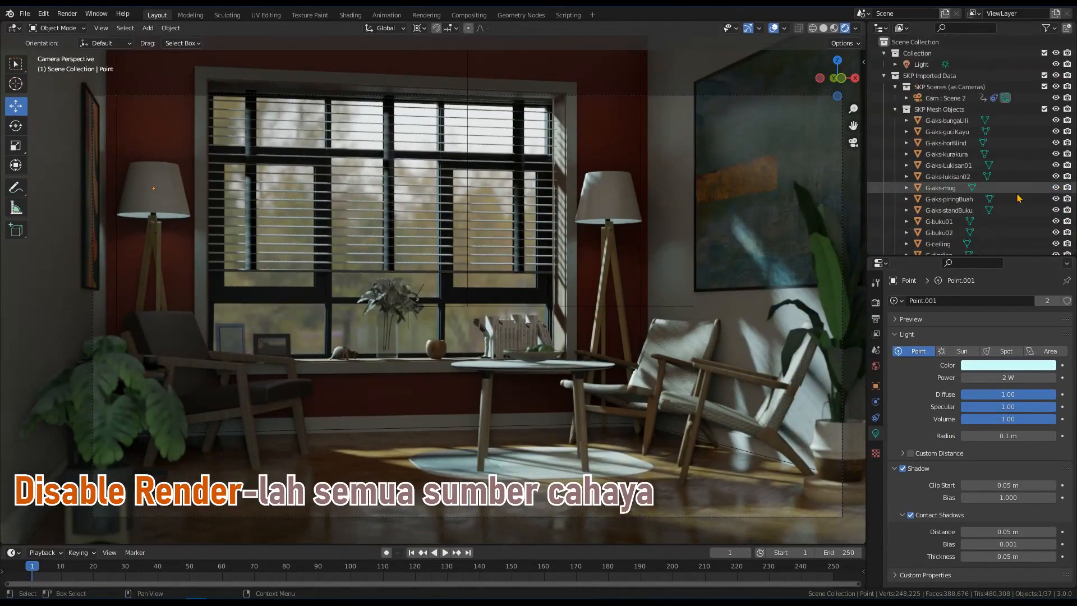
pyautogui.click(1067, 64)
pyautogui.click(875, 366)
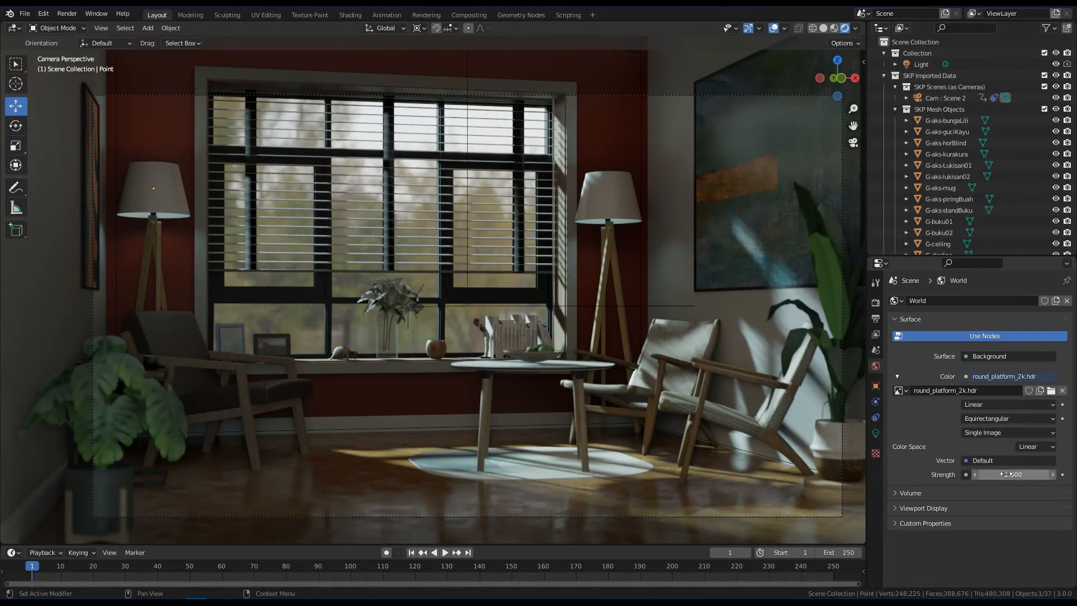
pyautogui.write('1')
pyautogui.press('Return')
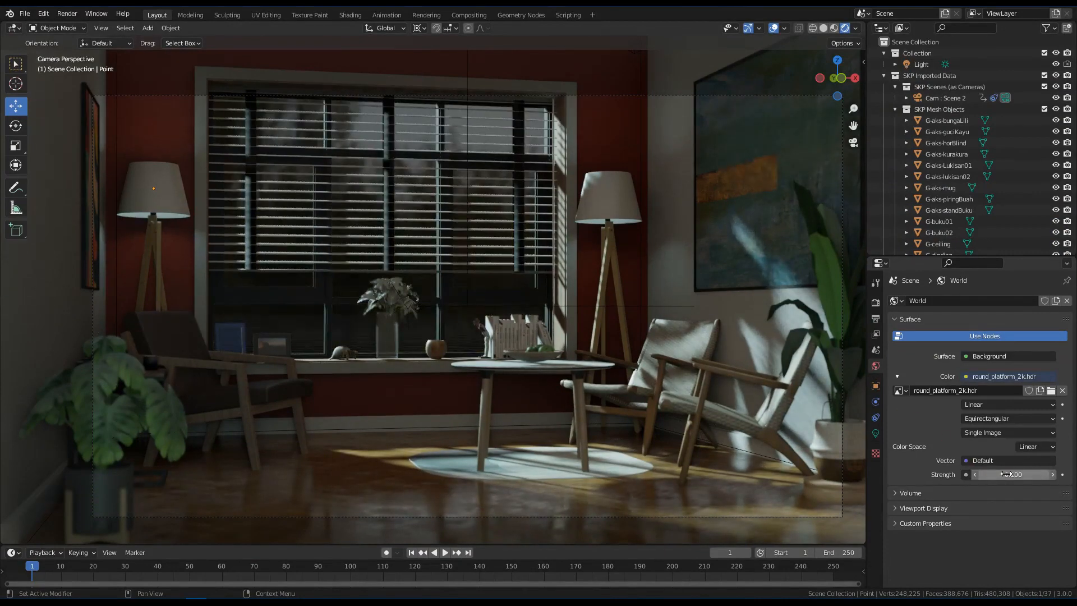
# Set the diffuse bounces of the indirect lighting to 3 and bake the indirect lighting
pyautogui.click(875, 303)
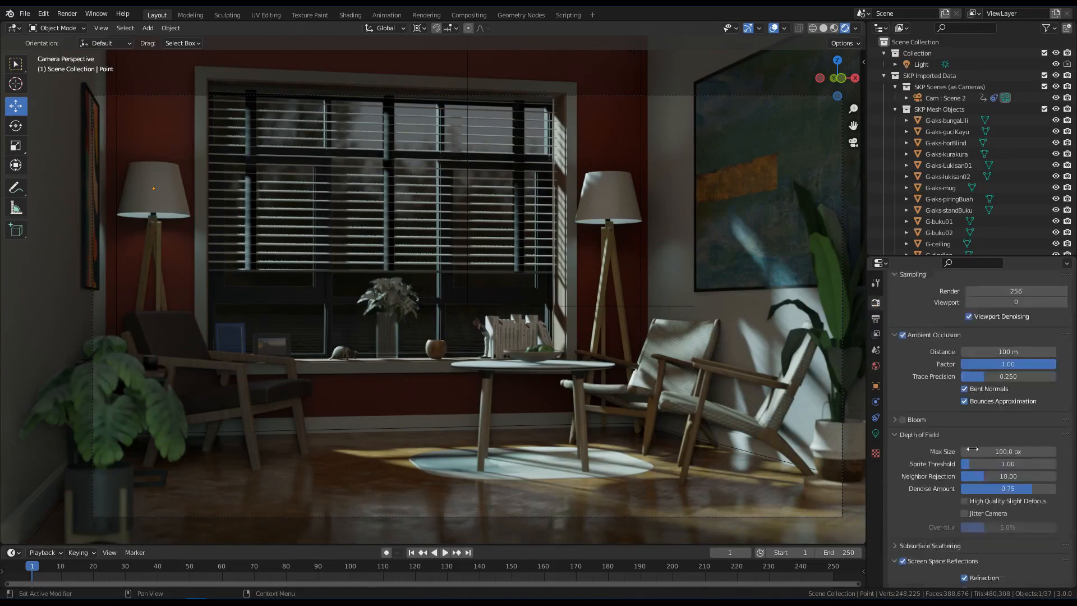
pyautogui.scroll(-15, 976, 403)
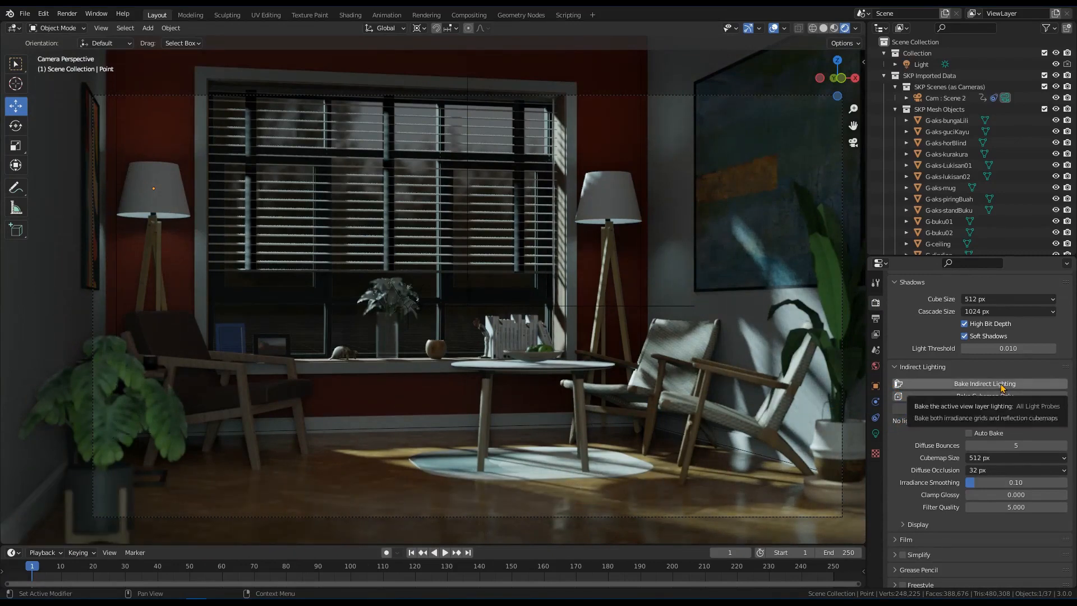
pyautogui.click(970, 445)
pyautogui.click(969, 446)
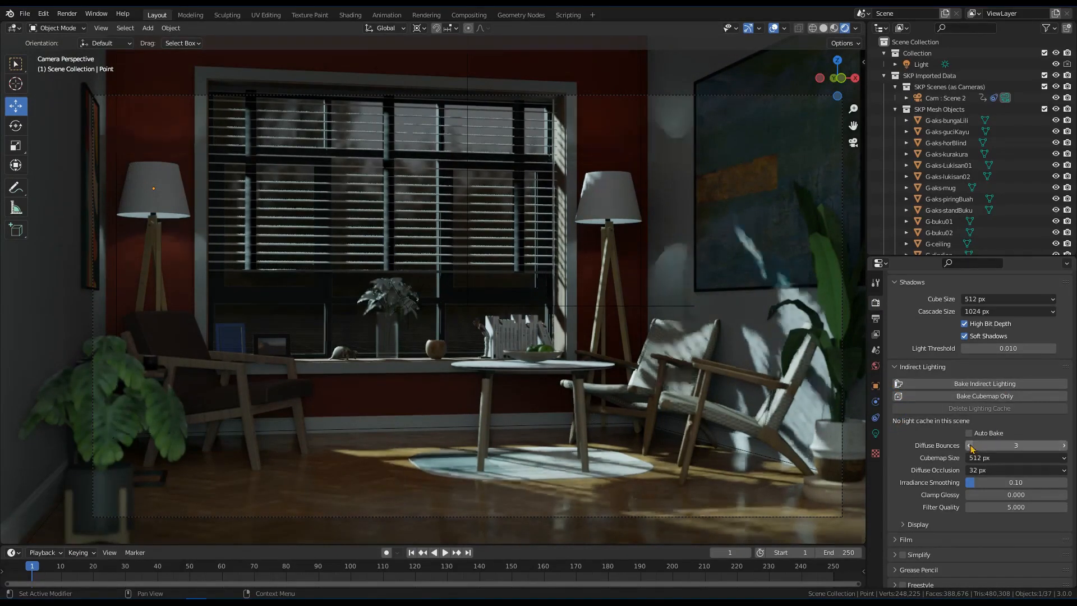
pyautogui.click(1004, 386)
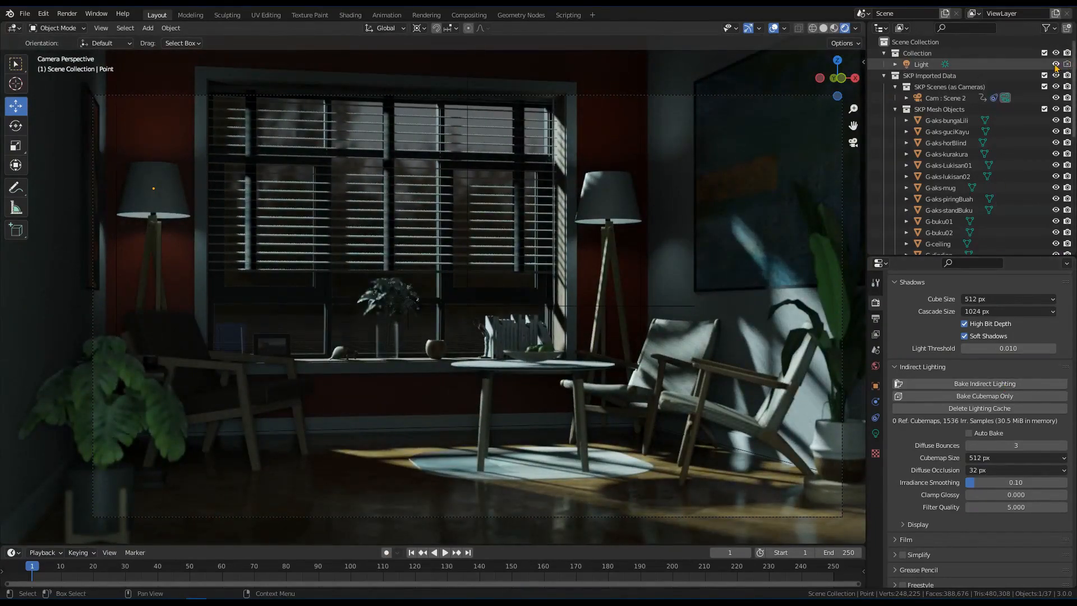
# Lower the sun light's strength to 0
pyautogui.click(999, 64)
pyautogui.click(875, 433)
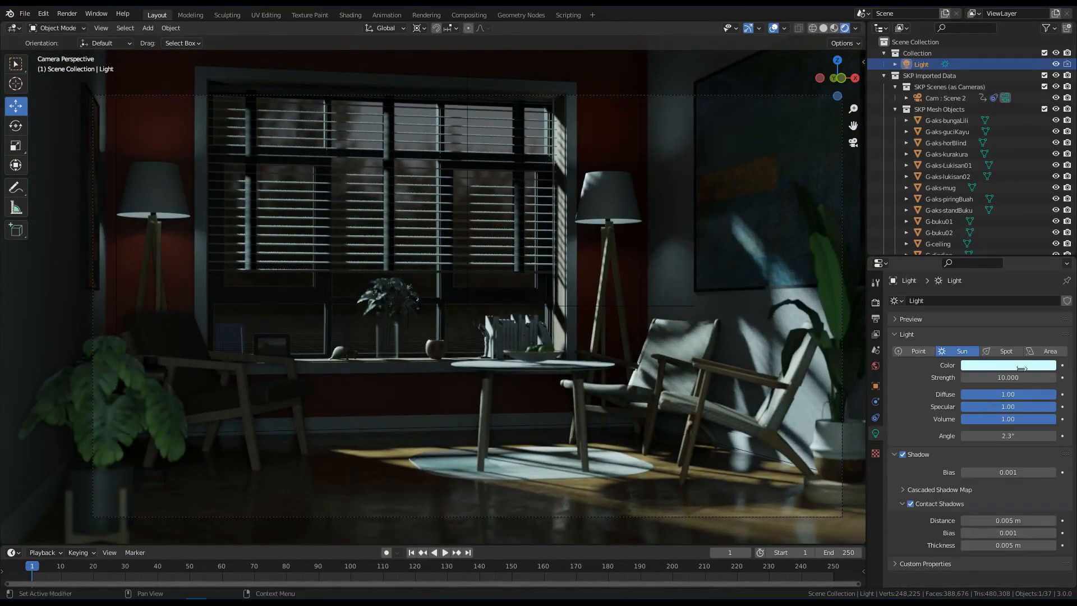
pyautogui.moveTo(1020, 376); pyautogui.dragTo(920, 377)
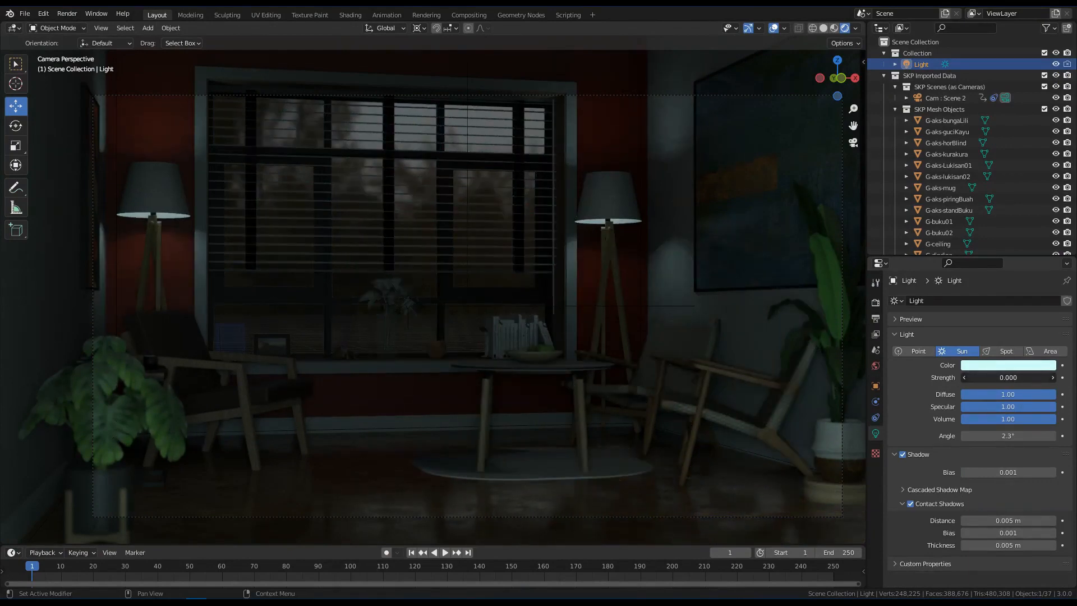
# Reduce the power of the Point.002 light to dim the room's overall fill
pyautogui.scroll(-10, 965, 247)
pyautogui.click(1001, 234)
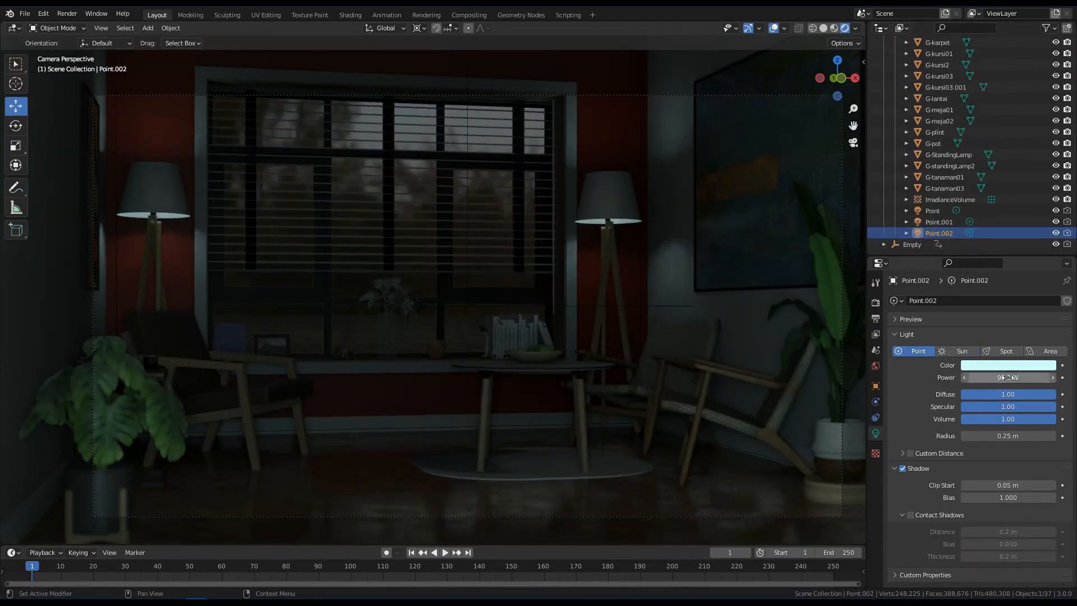
pyautogui.moveTo(1008, 377)
pyautogui.mouseDown()
pyautogui.moveTo(970, 378)
pyautogui.moveTo(1025, 378)
pyautogui.mouseUp()
# Give the standing lamps' shared point light a power of 7.4 W and a warm pale yellow color
pyautogui.click(1010, 211)
pyautogui.click(1007, 364)
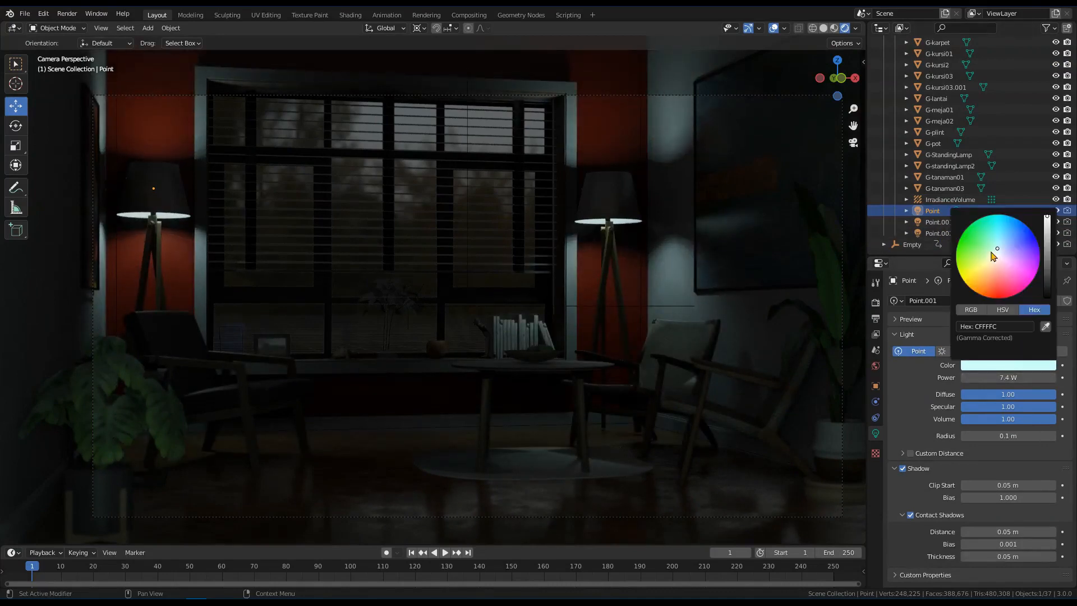
pyautogui.moveTo(992, 253); pyautogui.dragTo(909, 267)
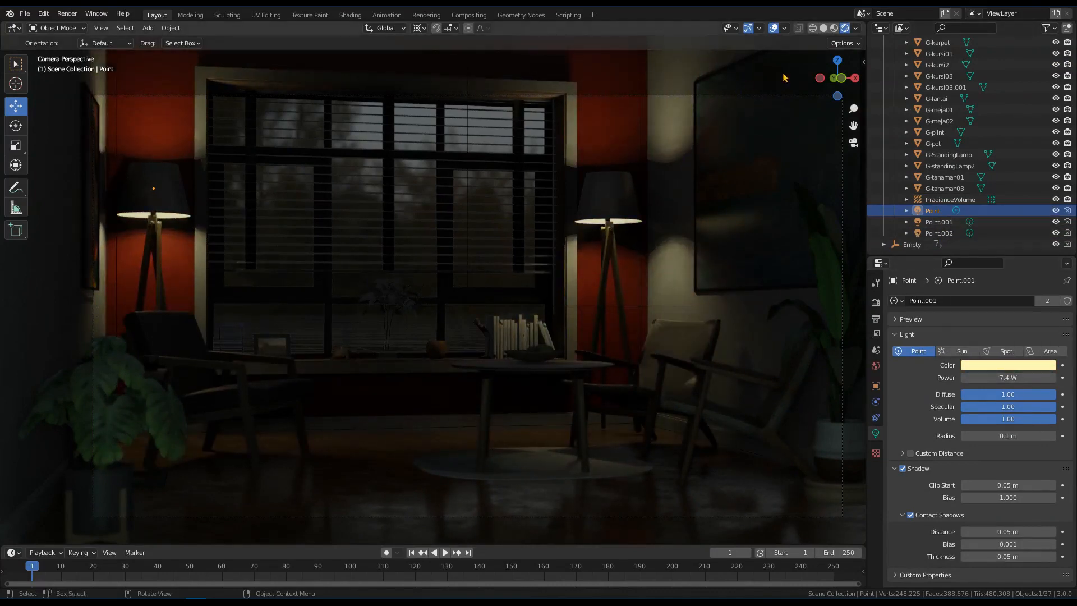